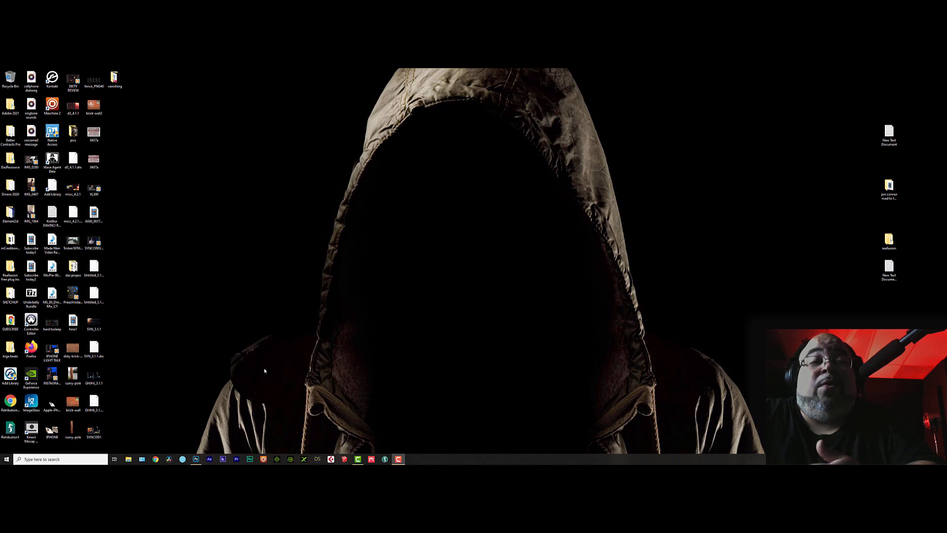
Step: Switch to Photoshop and open the graffiti underpass photo in the Vanishing Point filter
click(196, 459)
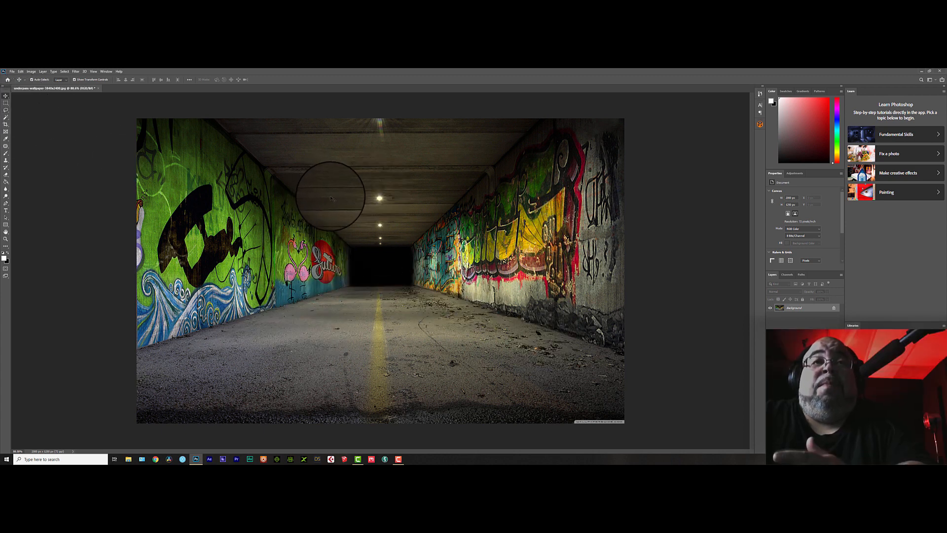
click(76, 72)
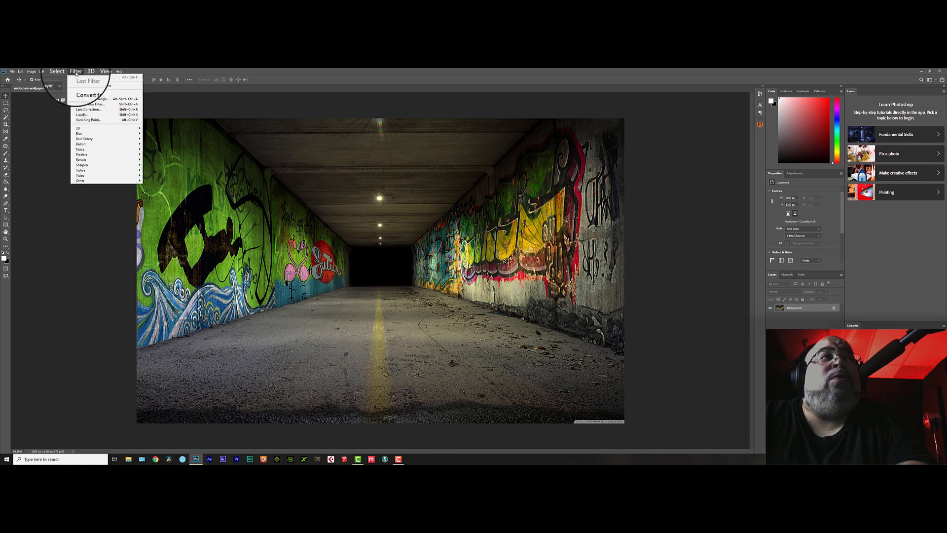
click(88, 119)
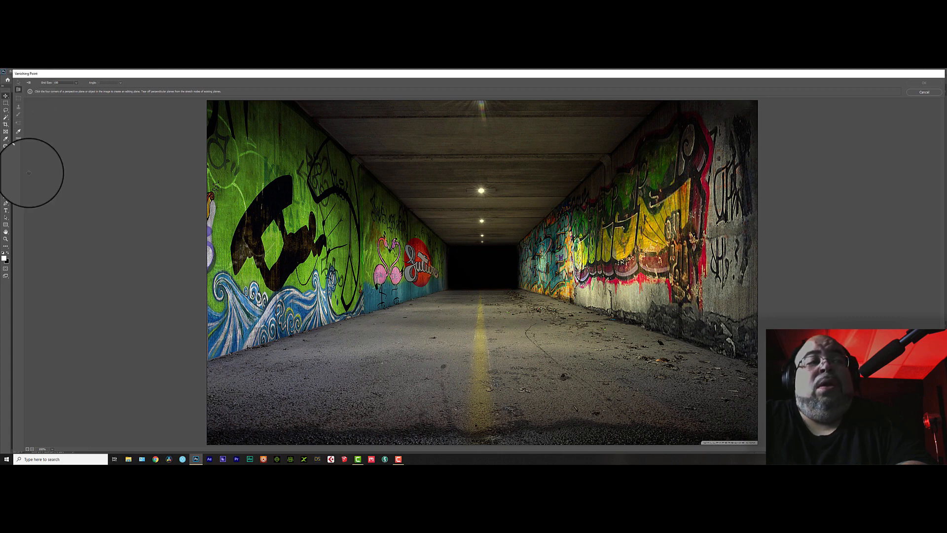
Step: Create a four-corner perspective plane on the tunnel floor between the two walls and fine-tune its near corners
click(53, 450)
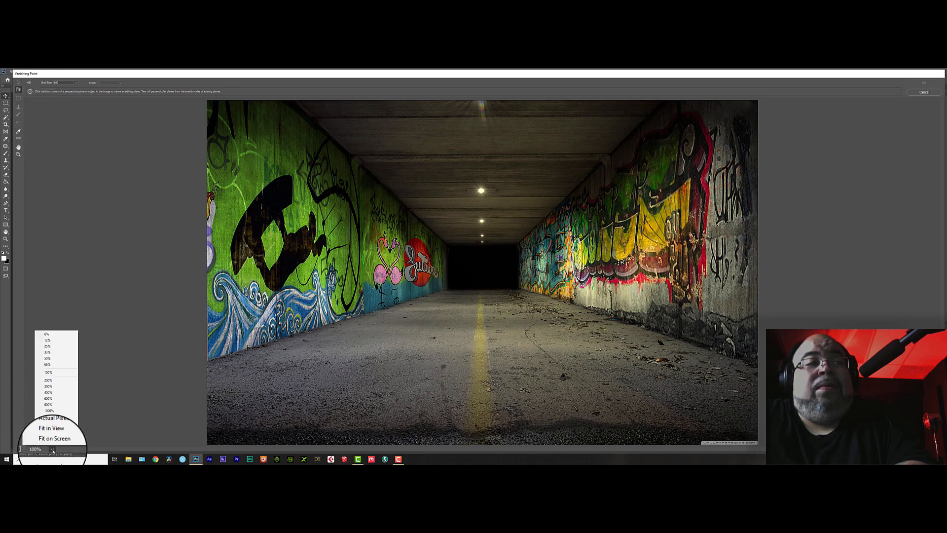
click(52, 450)
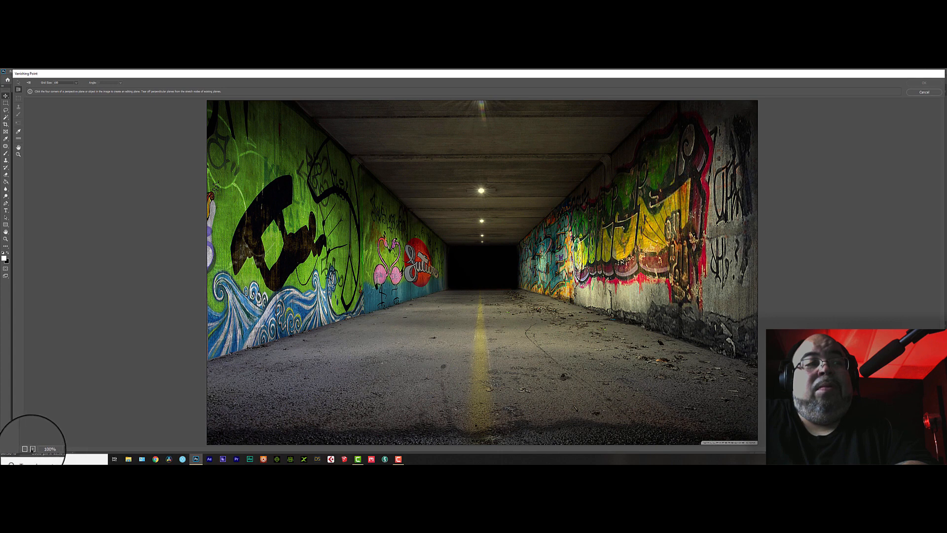
click(32, 449)
click(27, 448)
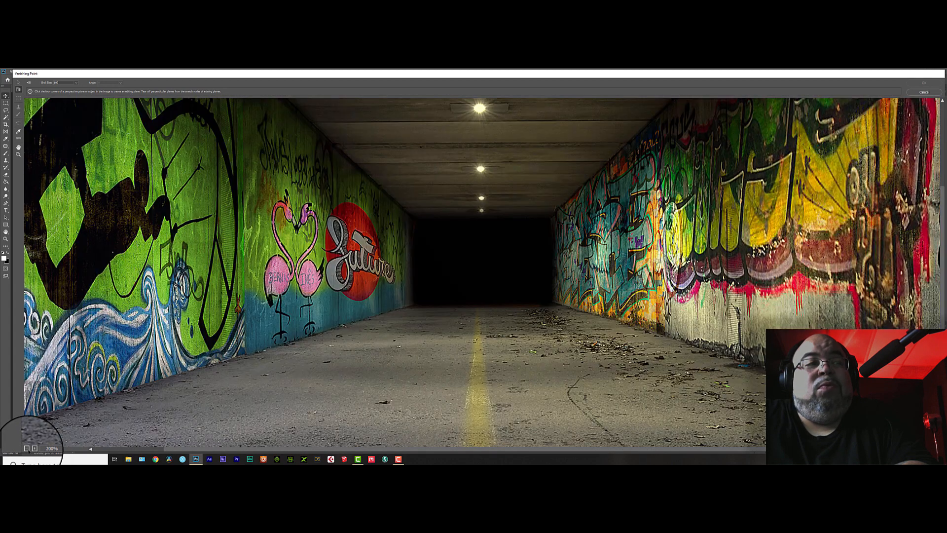
click(27, 448)
click(27, 449)
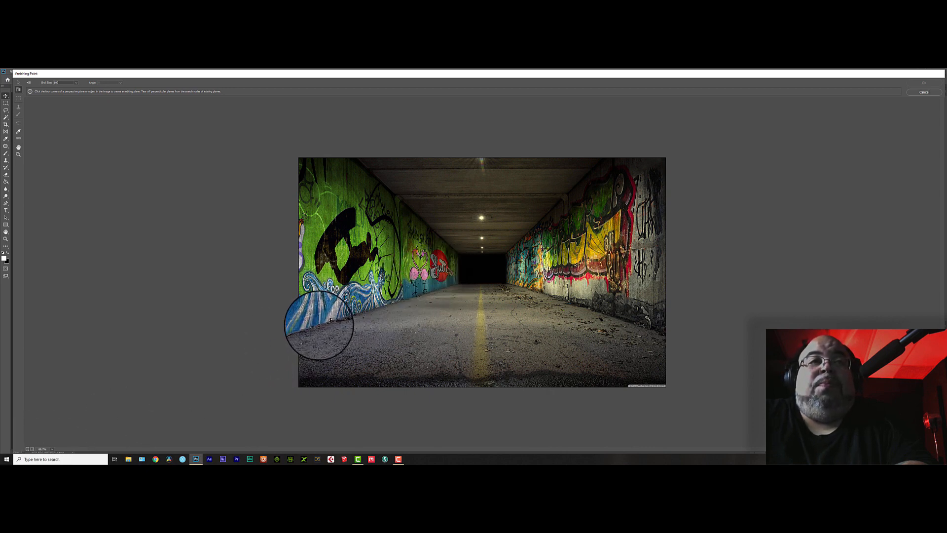
click(317, 325)
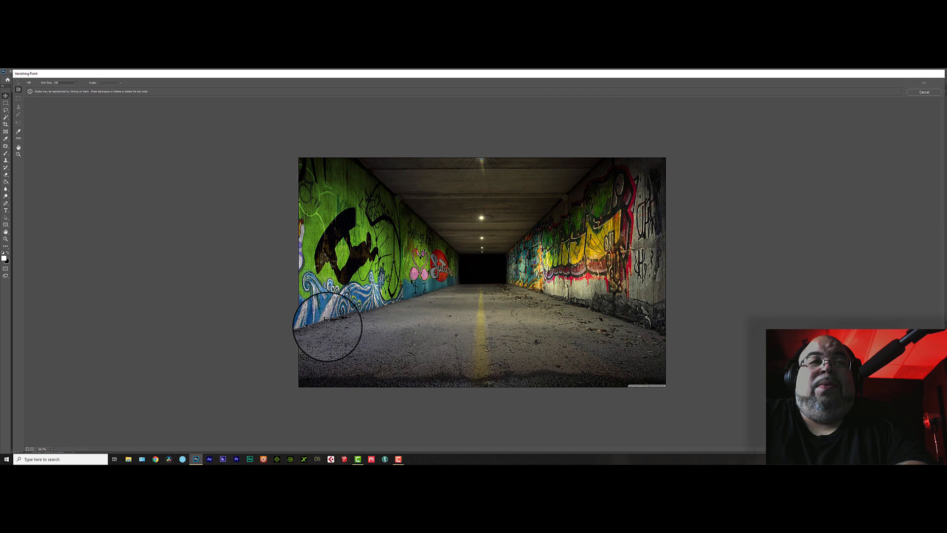
click(434, 291)
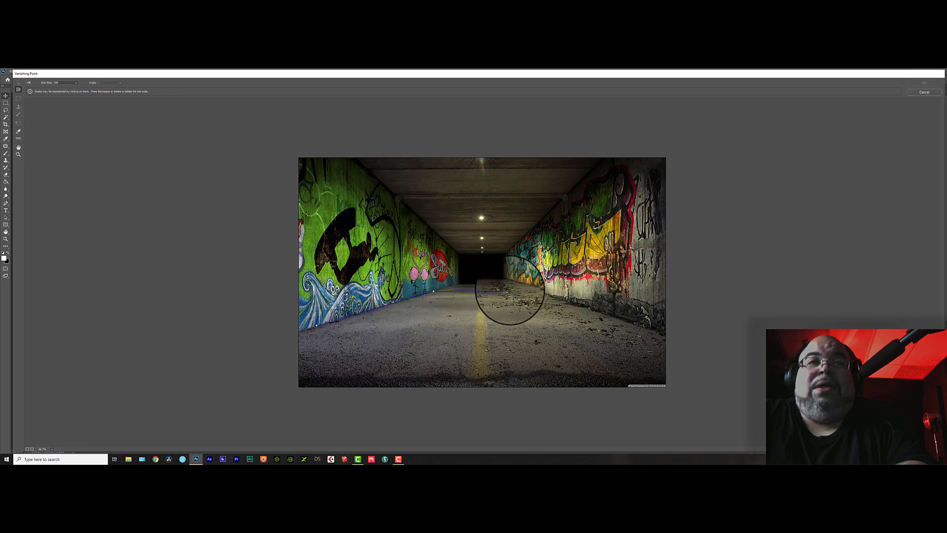
click(530, 289)
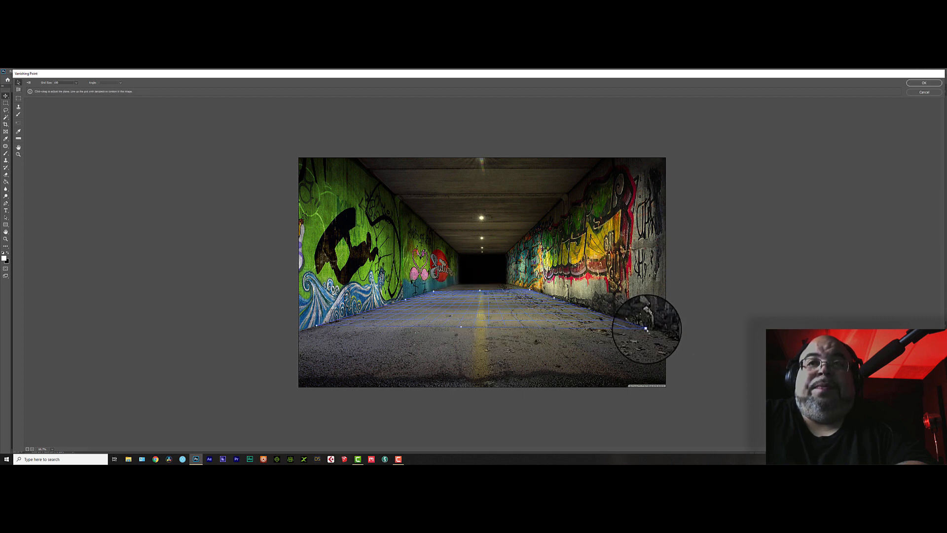
mouse_move(645, 329)
mouse_down()
mouse_move(644, 346)
mouse_move(638, 312)
mouse_move(638, 328)
mouse_up()
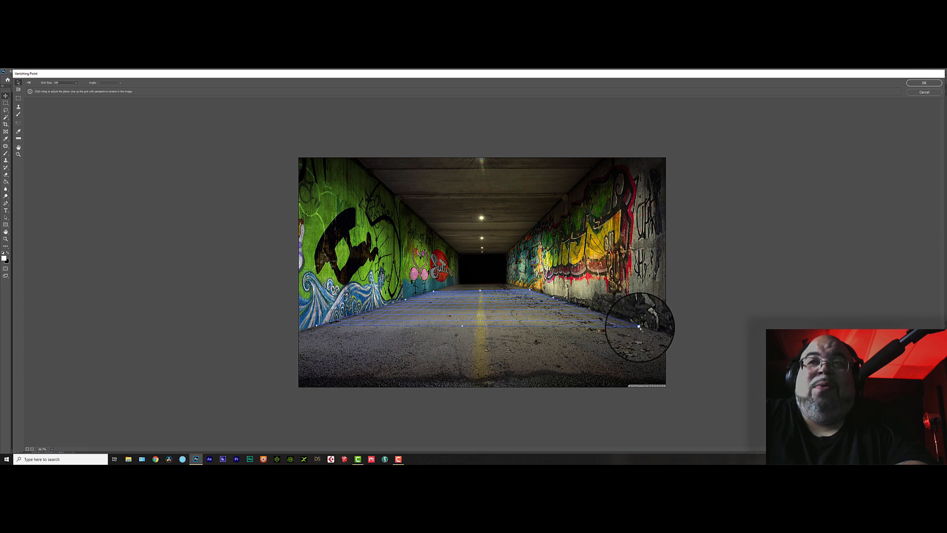
drag(315, 325, 319, 328)
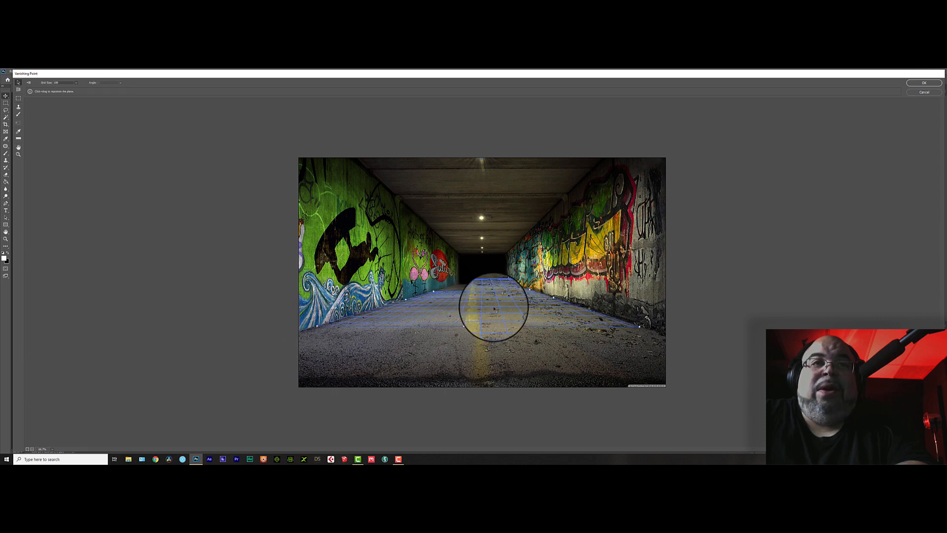
Step: Extend the floor plane past the near edge of the photo and back to the tunnel's far end, aligning it with the left wall
drag(463, 326, 467, 438)
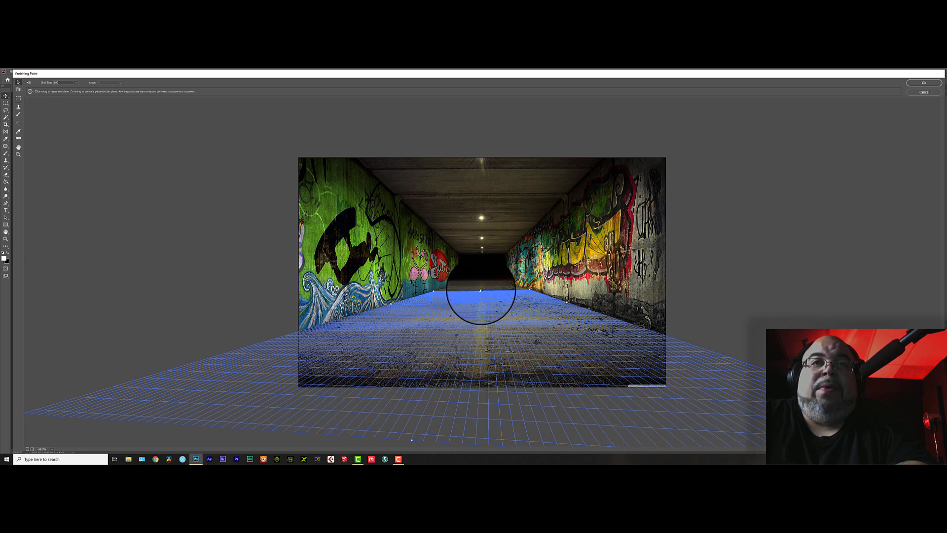
drag(481, 291, 484, 283)
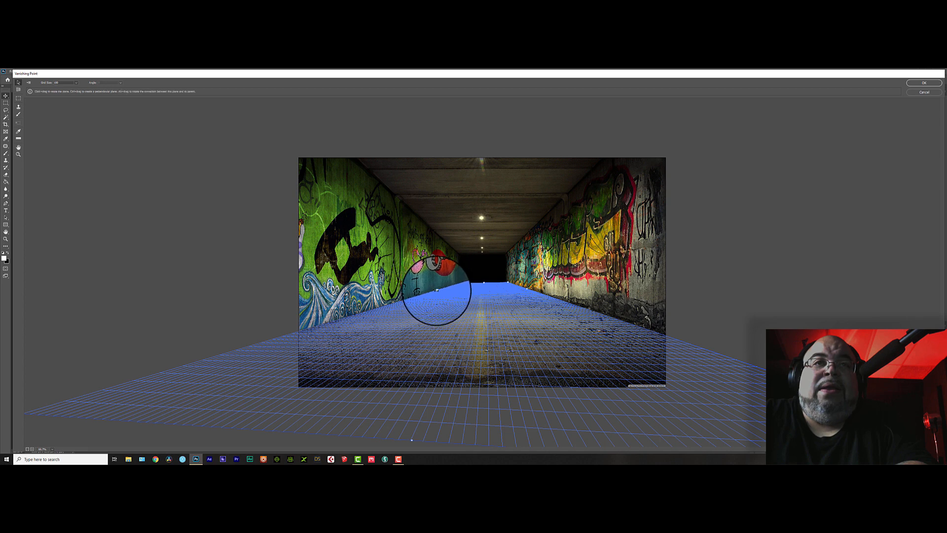
drag(436, 290, 434, 290)
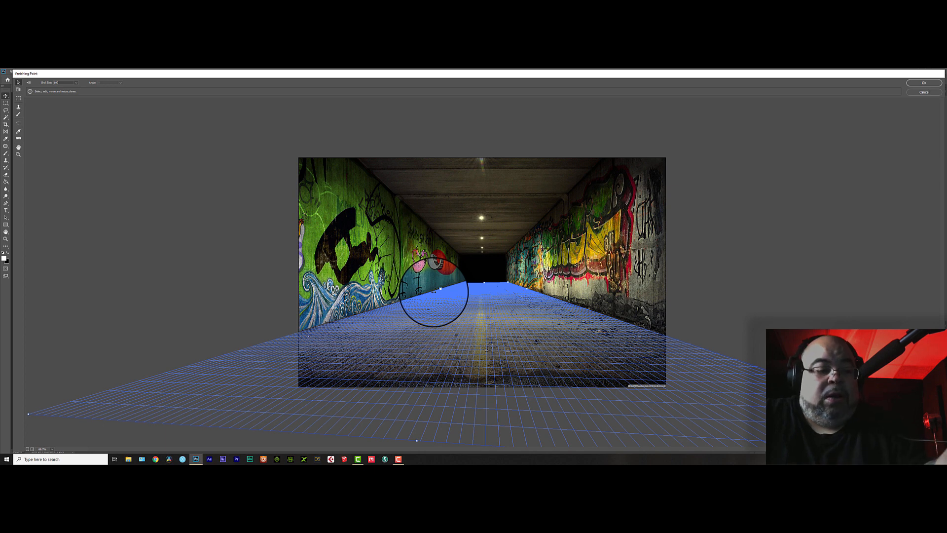
Step: Tear off perpendicular planes from both sides of the floor plane to cover the left and right graffiti walls
drag(434, 292, 438, 230)
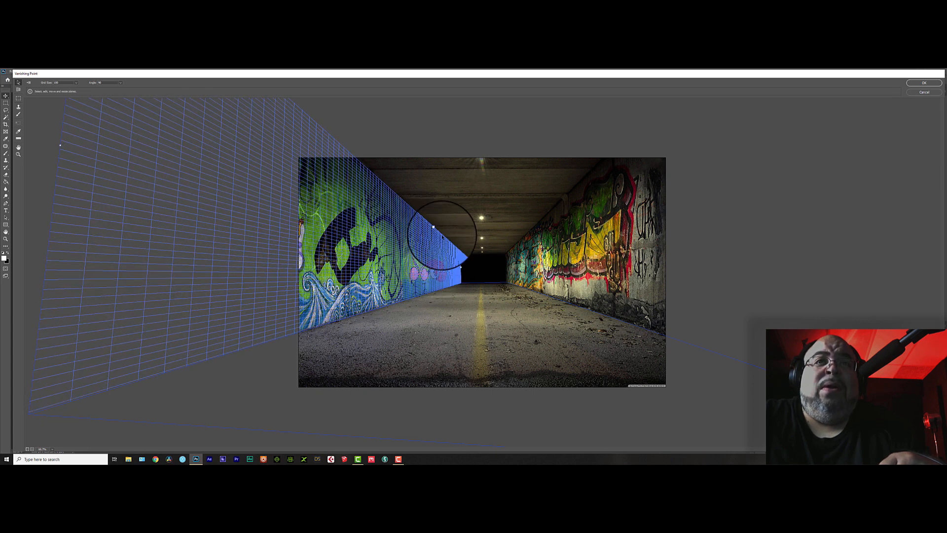
click(520, 293)
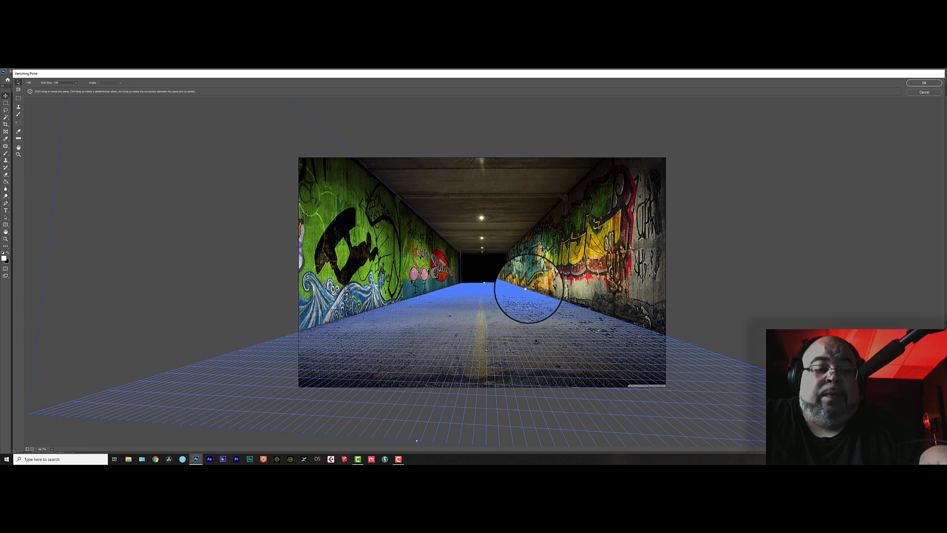
key(ctrl)
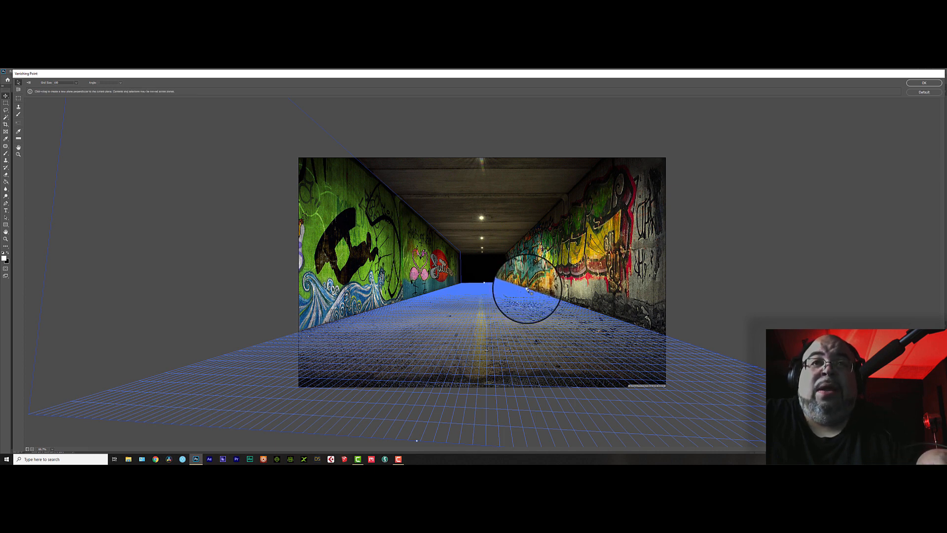
drag(529, 291, 518, 236)
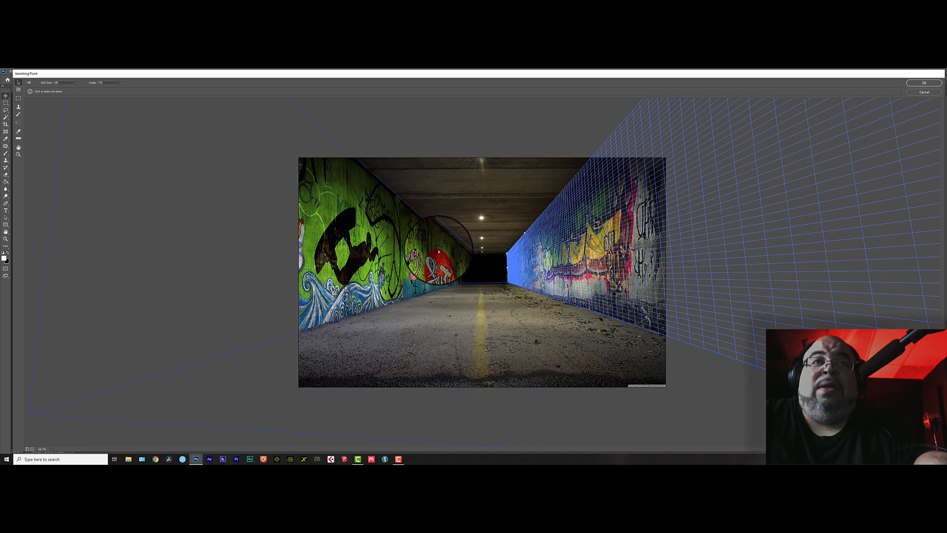
Step: Tear off a perpendicular plane from the left wall plane's upper edge to cover the ceiling as far as the right wall
click(427, 239)
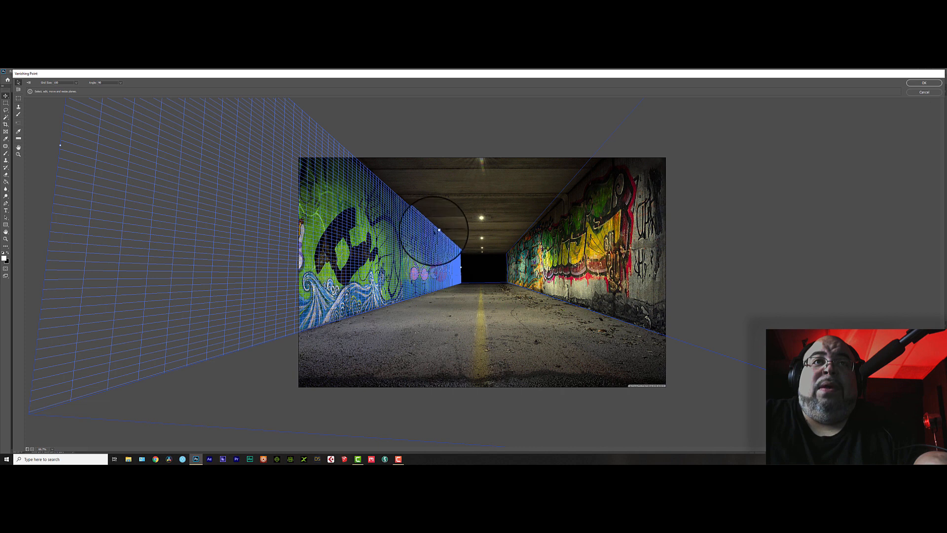
key(ctrl)
drag(437, 230, 486, 253)
click(440, 250)
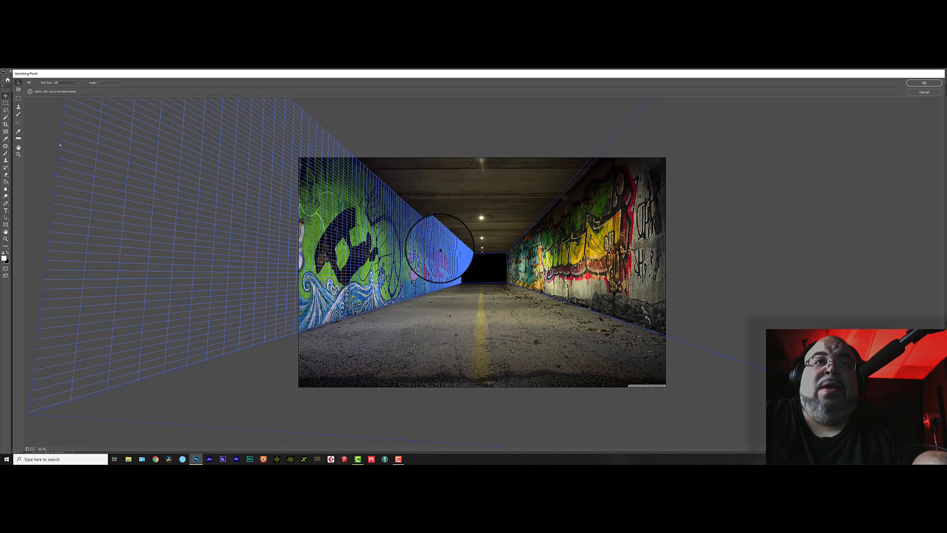
Step: Tear off a perpendicular plane from the floor plane's far edge to cover the dark opening at the tunnel's end
click(466, 237)
click(451, 265)
click(481, 269)
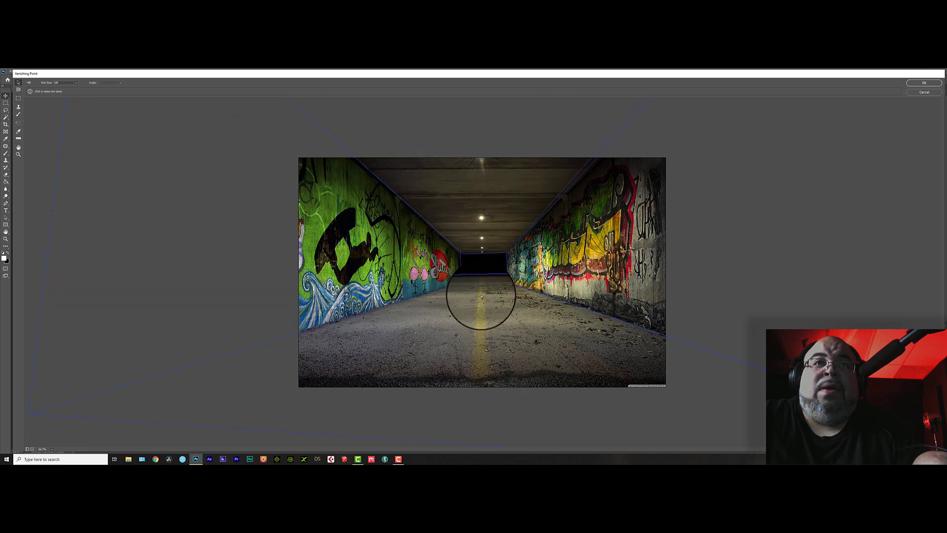
click(481, 297)
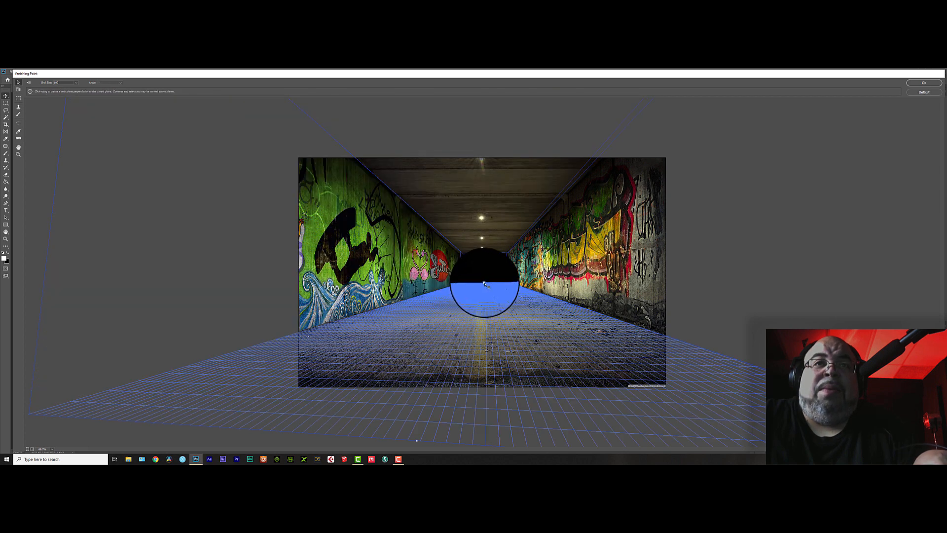
drag(484, 284, 513, 266)
Step: Select the ceiling, wall and floor planes one after another to check how their grids fit the tunnel
click(480, 240)
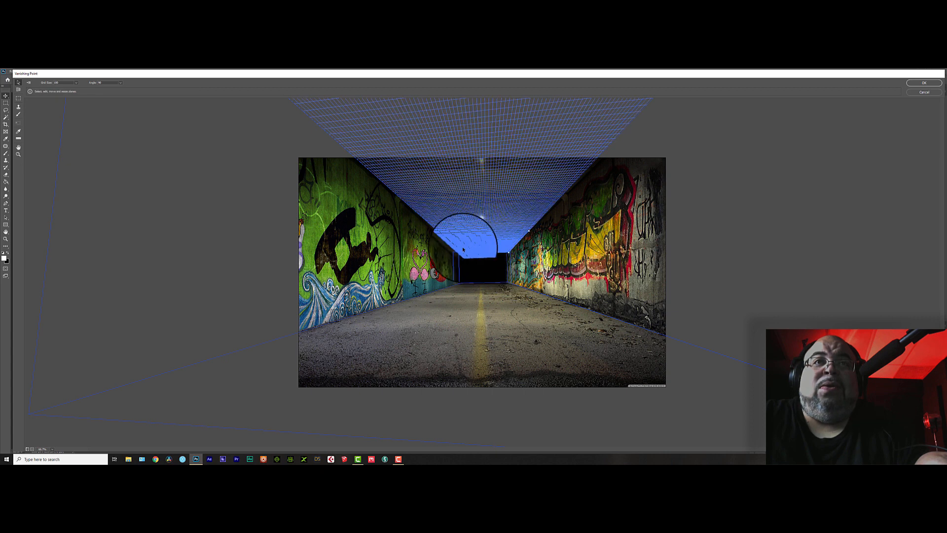
click(442, 257)
click(463, 299)
click(539, 271)
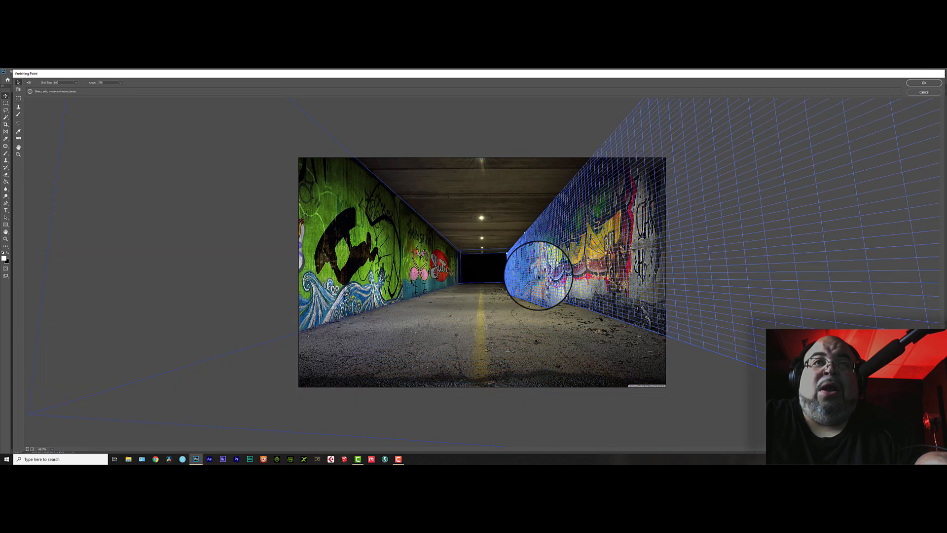
click(491, 220)
click(430, 277)
click(514, 295)
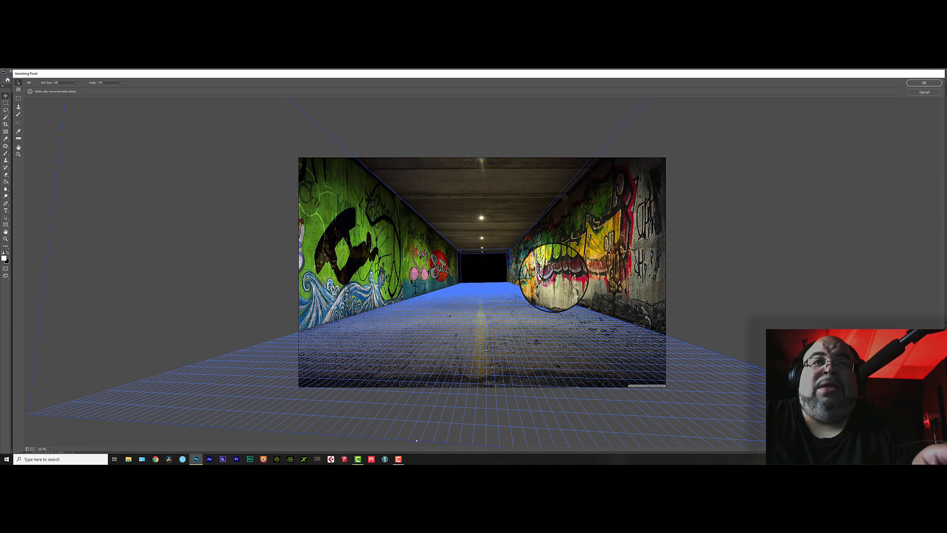
click(554, 277)
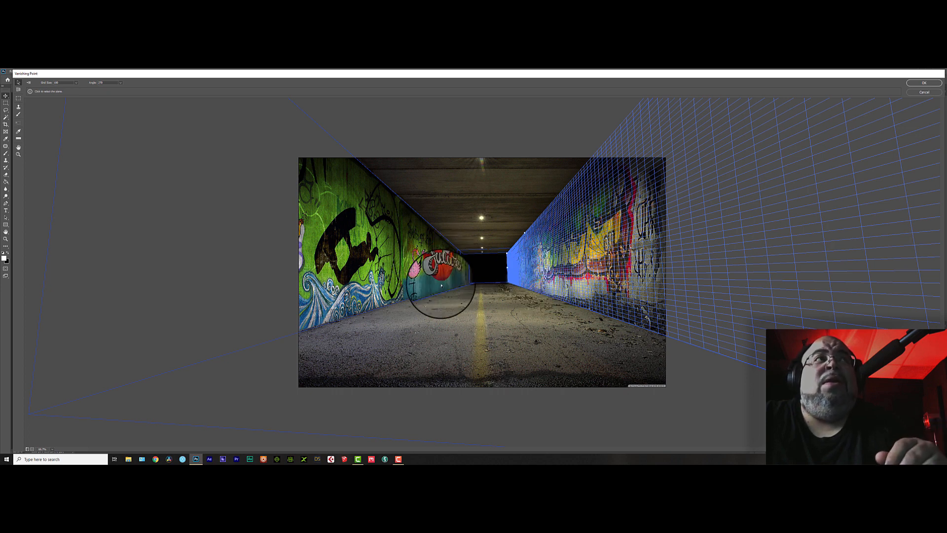
click(29, 84)
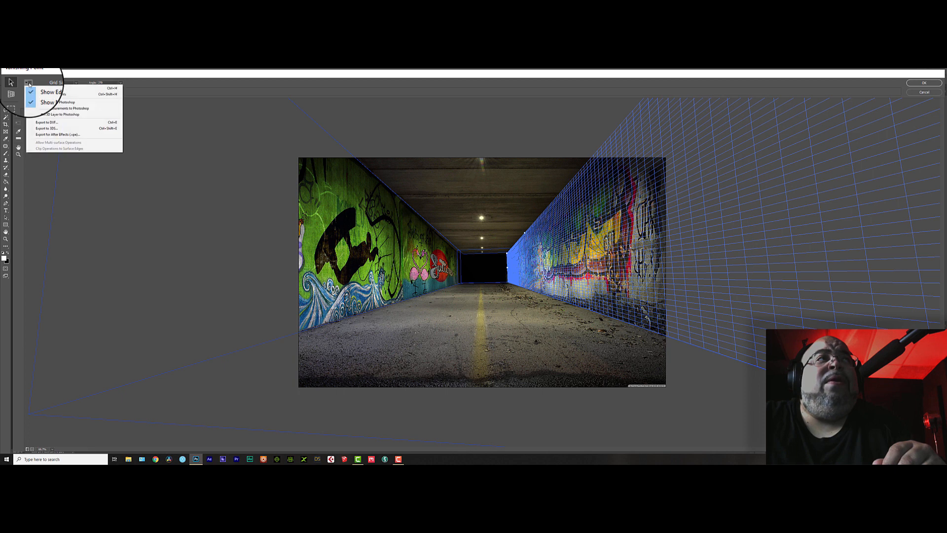
click(73, 135)
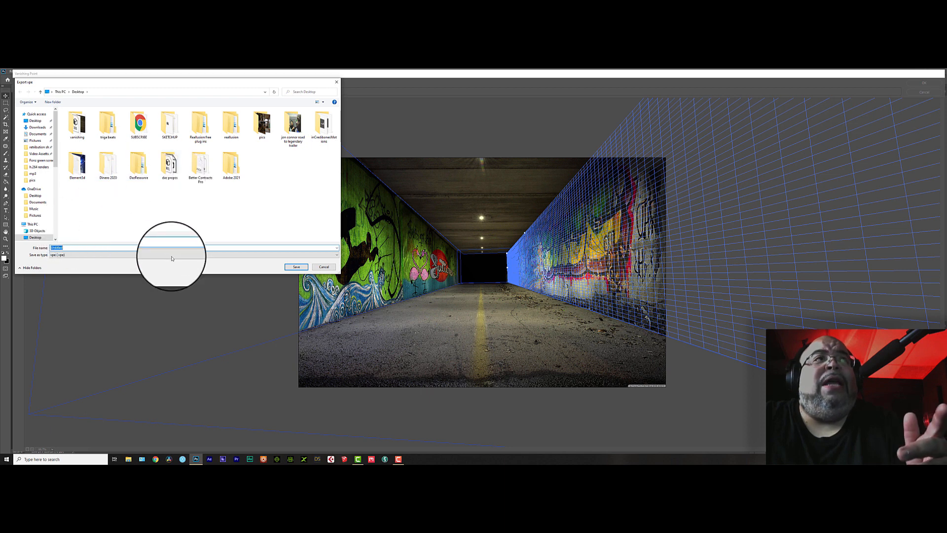
click(325, 269)
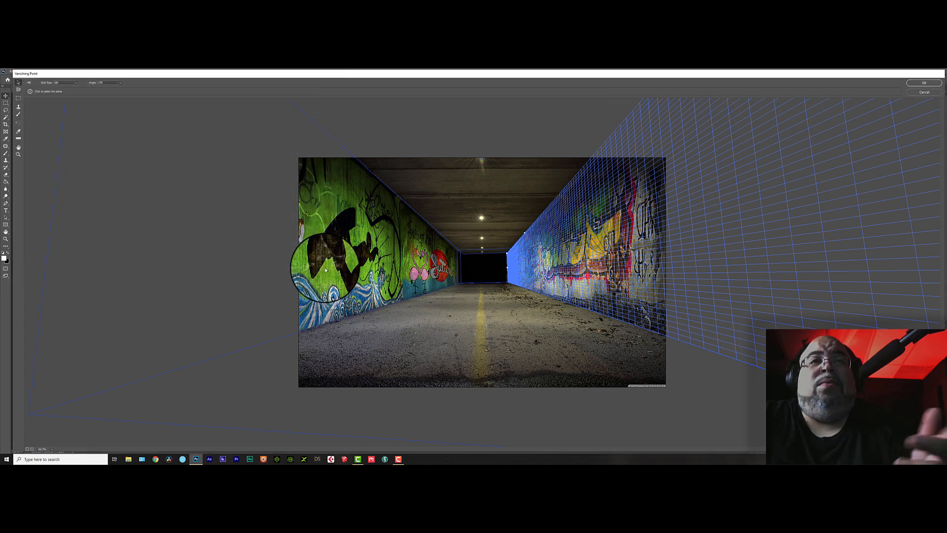
Step: Accept the Vanishing Point planes and quit Photoshop without saving the changes to the underpass photo
click(922, 83)
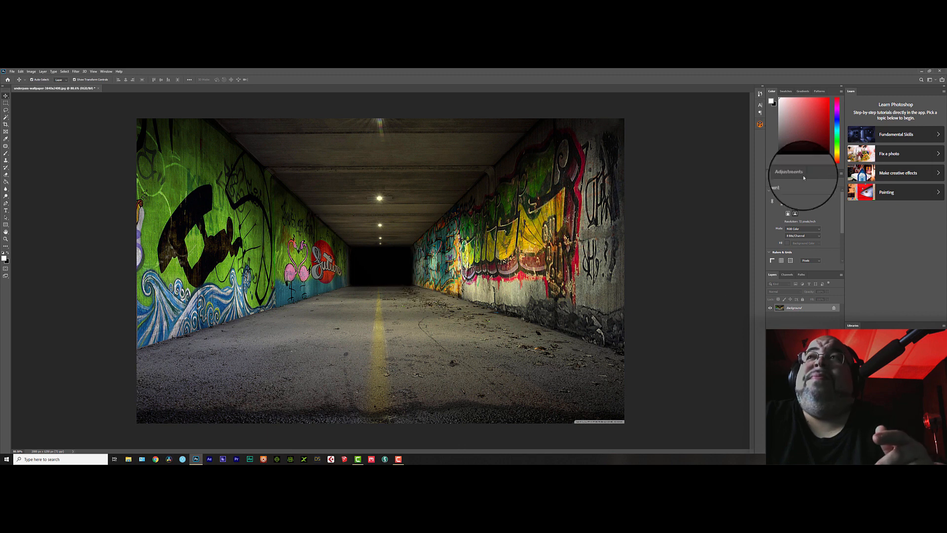
click(939, 72)
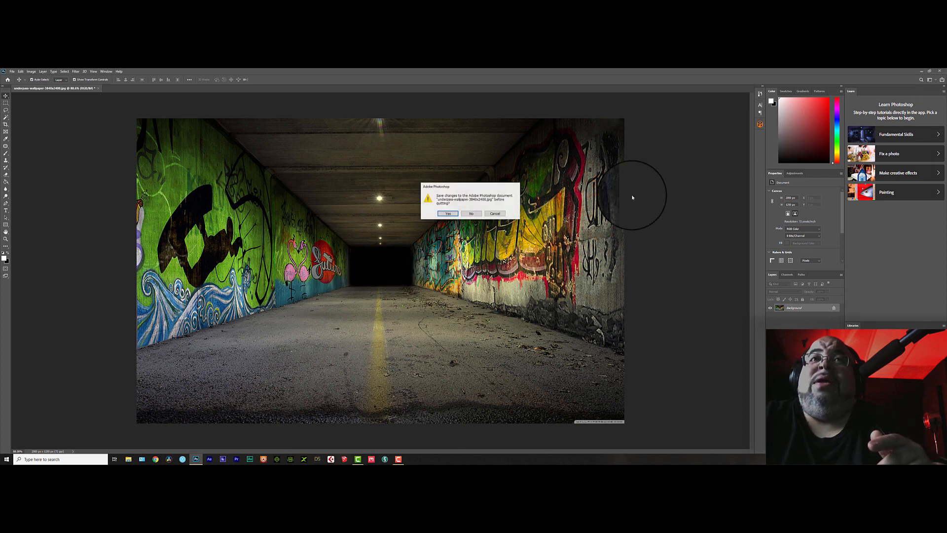
click(472, 211)
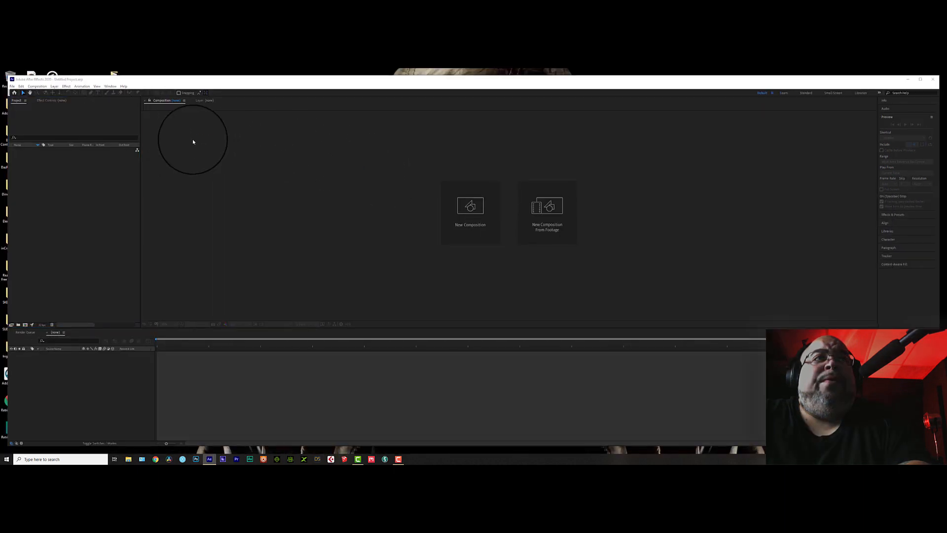
Step: Switch to After Effects and dismiss its start screen to reach the empty project
click(229, 193)
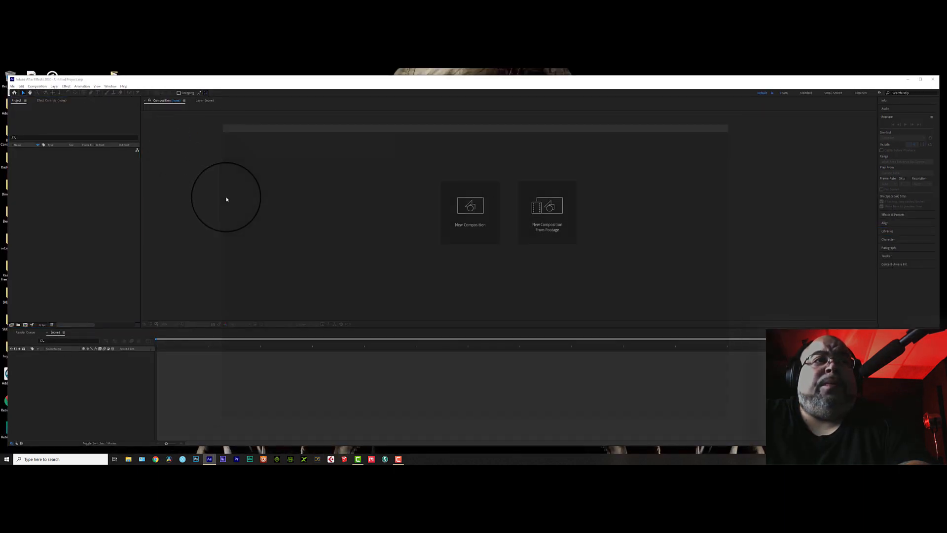
click(390, 93)
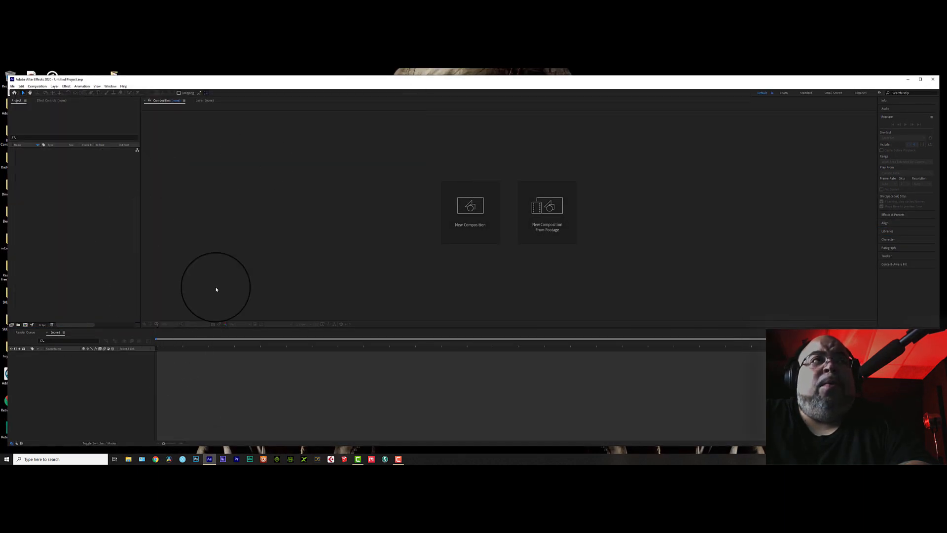
Step: Import the green-screen clip A040_06171808_C017.mov from the desktop into the project and restore the window to full width
drag(202, 82, 377, 84)
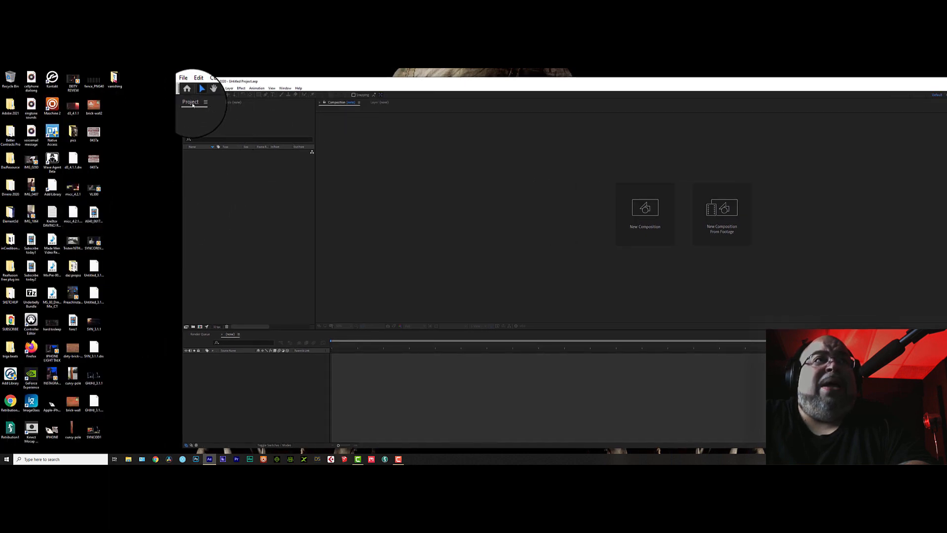
click(226, 102)
click(199, 103)
drag(94, 213, 265, 247)
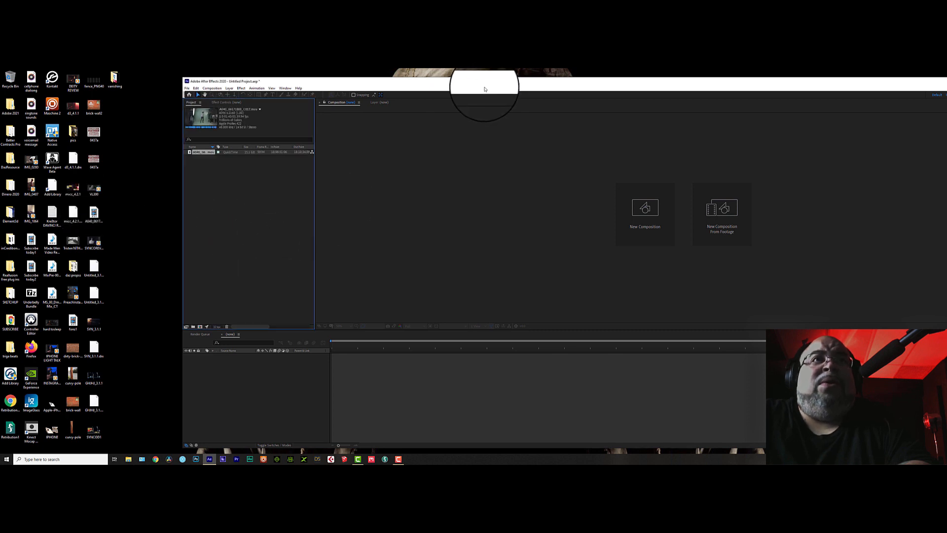
drag(489, 84, 384, 68)
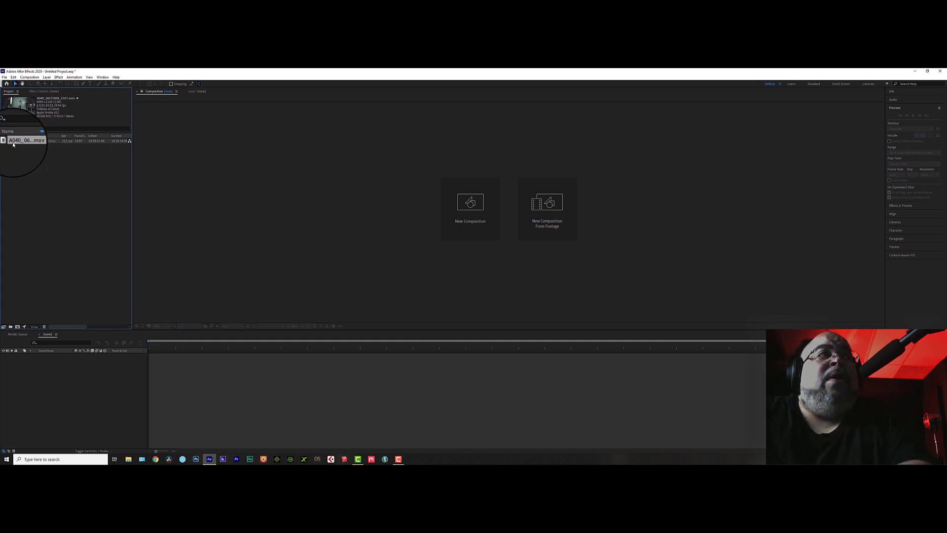
Step: Create a composition from the imported green-screen clip and inspect the man against the backdrop
drag(14, 143, 18, 328)
scroll(543, 230, down, 2)
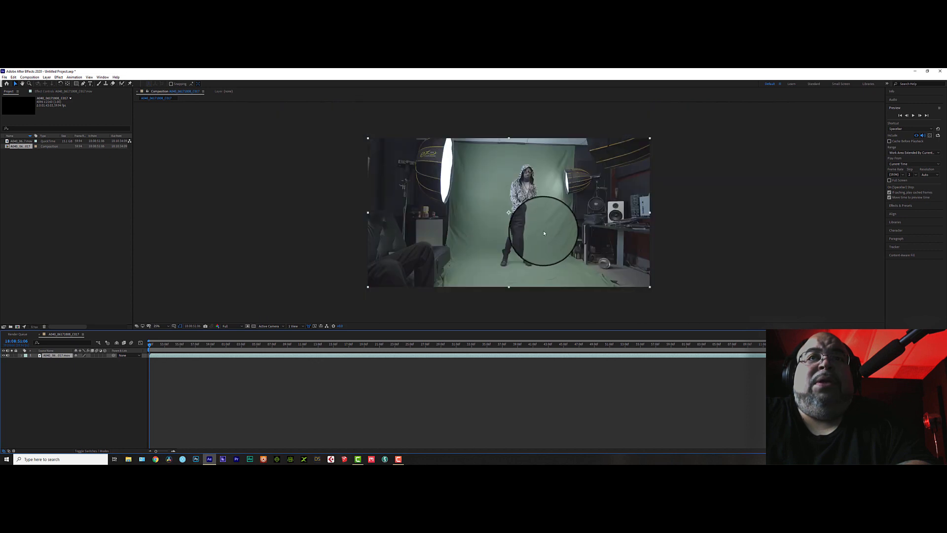
scroll(541, 230, up, 2)
scroll(539, 230, up, 2)
scroll(537, 230, down, 4)
scroll(537, 230, up, 2)
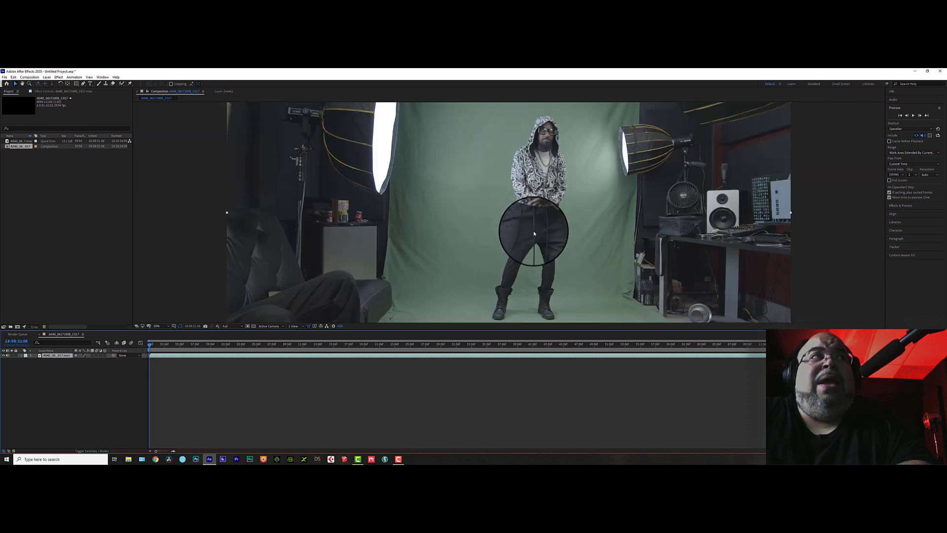
scroll(321, 229, down, 2)
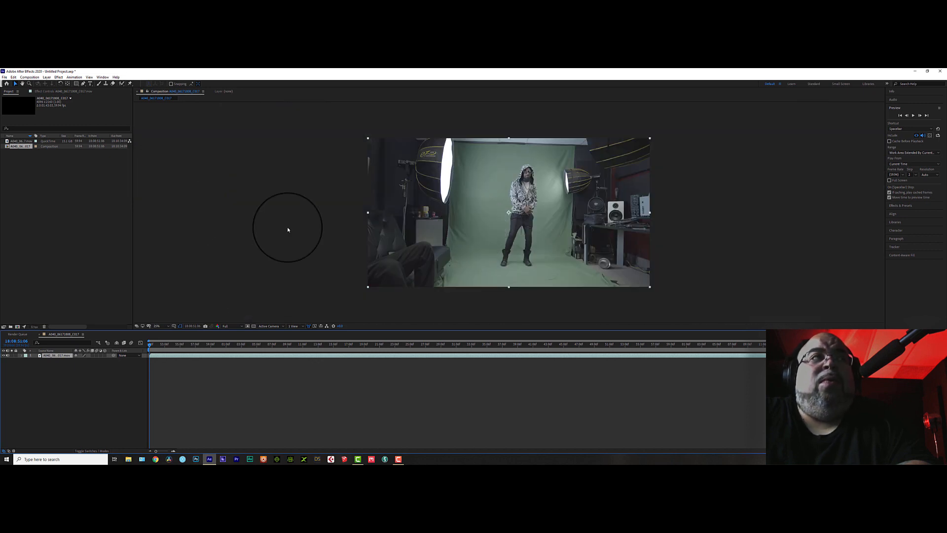
Step: Apply the Keylight (1.2) effect to the clip and sample the green backdrop beside the man as the Screen Colour
click(58, 77)
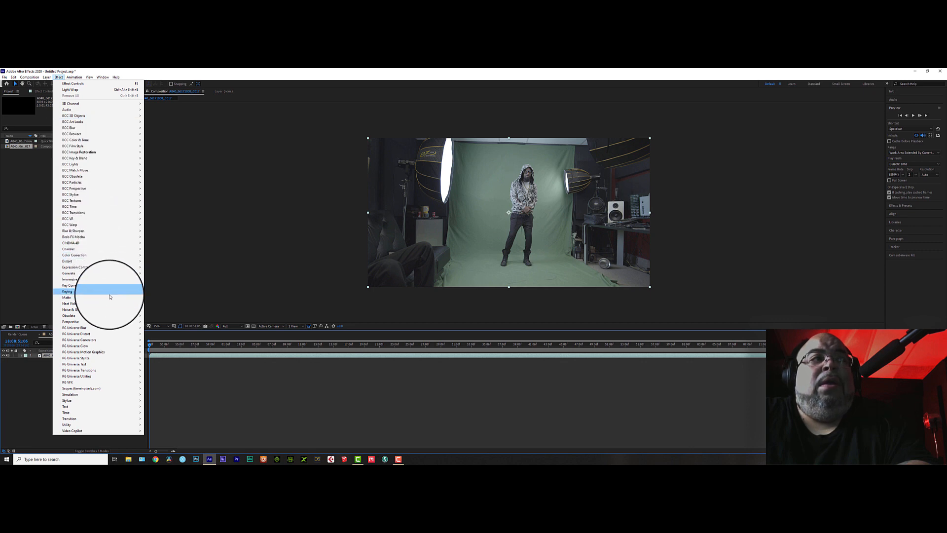
mouse_move(133, 291)
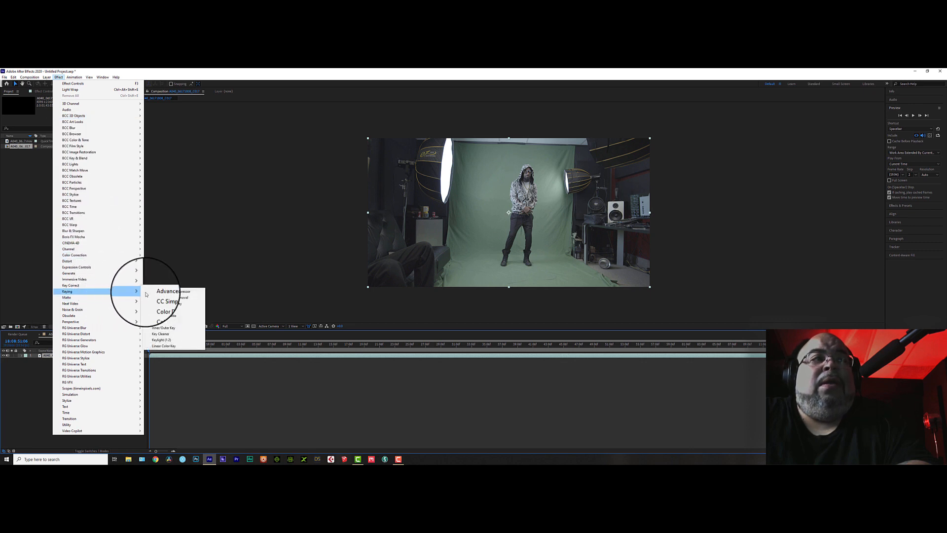
click(158, 333)
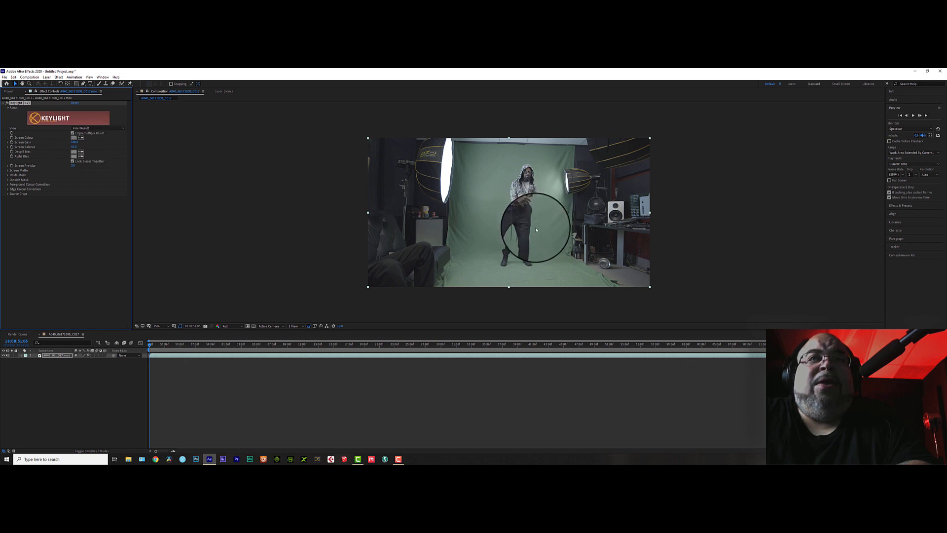
click(536, 230)
Step: Show the Screen Matte view in Keylight and set Screen Pre-blur to 0.2
click(96, 128)
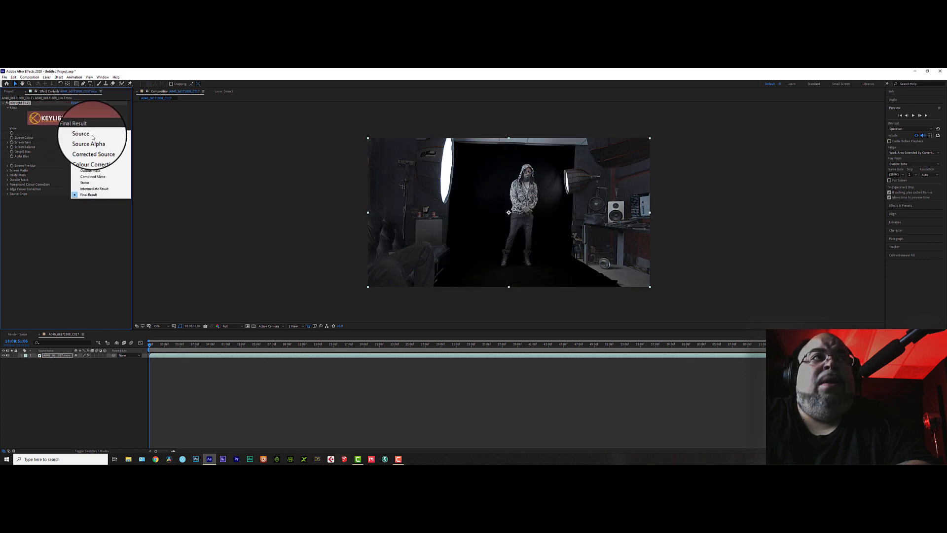
click(89, 158)
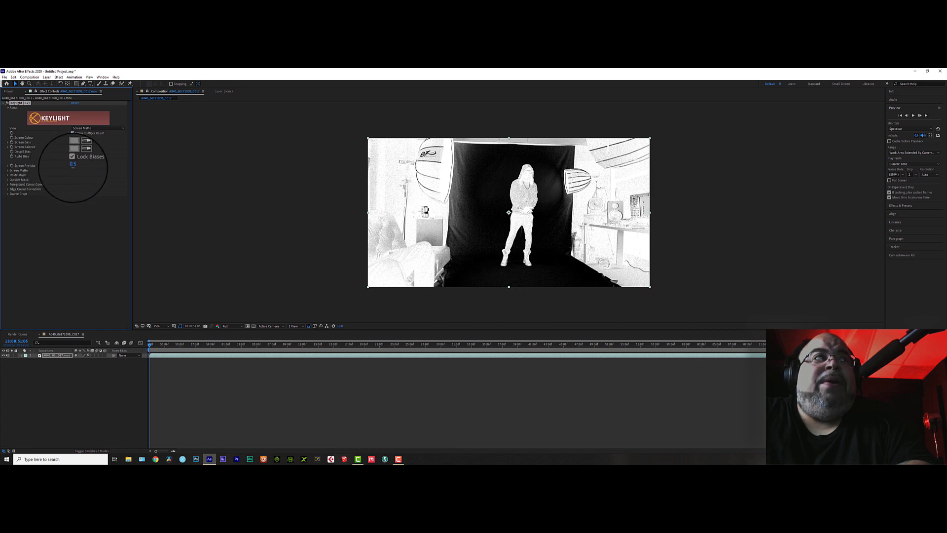
drag(73, 168, 73, 168)
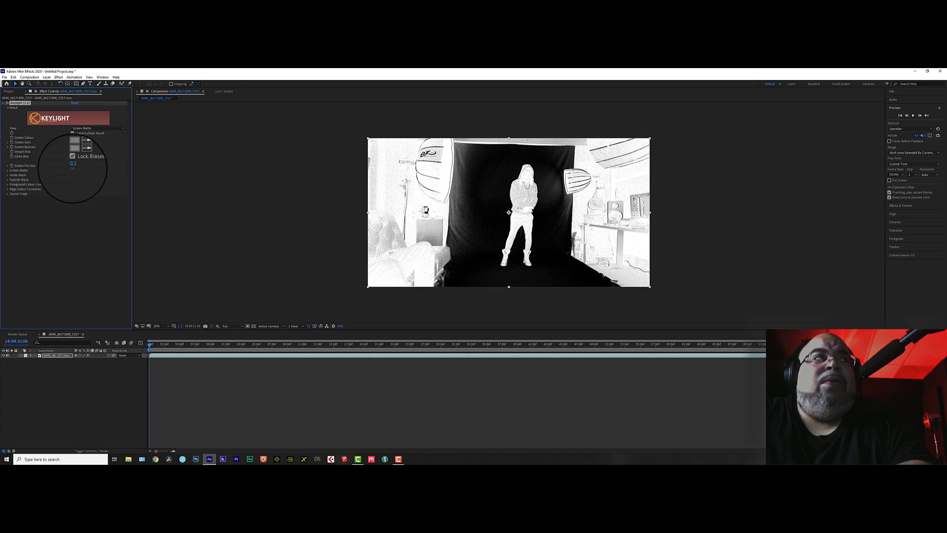
Step: Raise the screen matte's Clip Black to 42 and lower Clip White to clean specks out of the man's matte
click(7, 170)
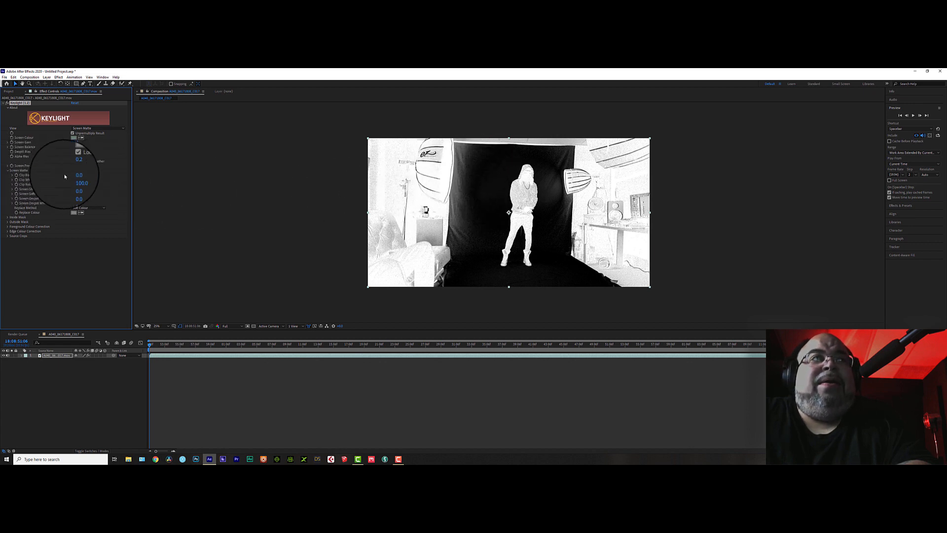
mouse_move(73, 175)
mouse_down()
mouse_move(86, 173)
mouse_move(66, 182)
mouse_up()
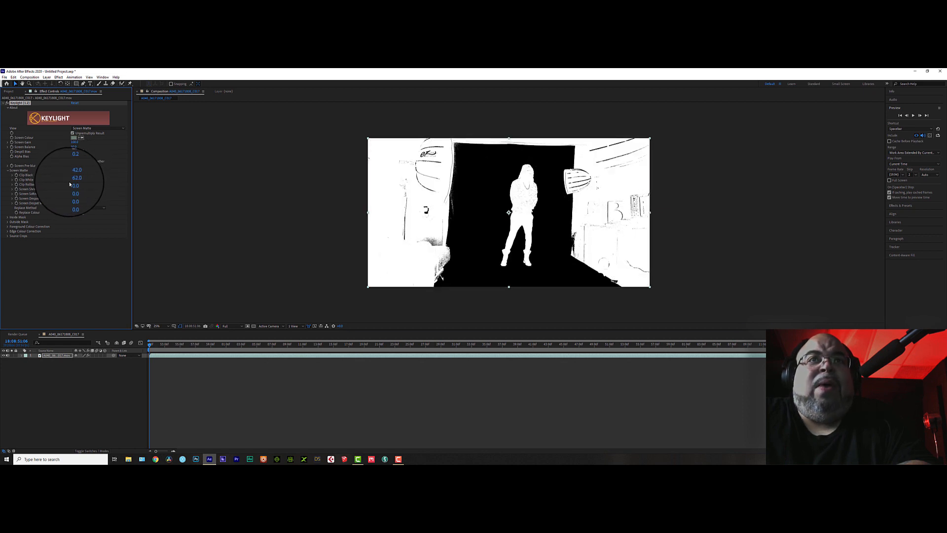
scroll(531, 189, up, 3)
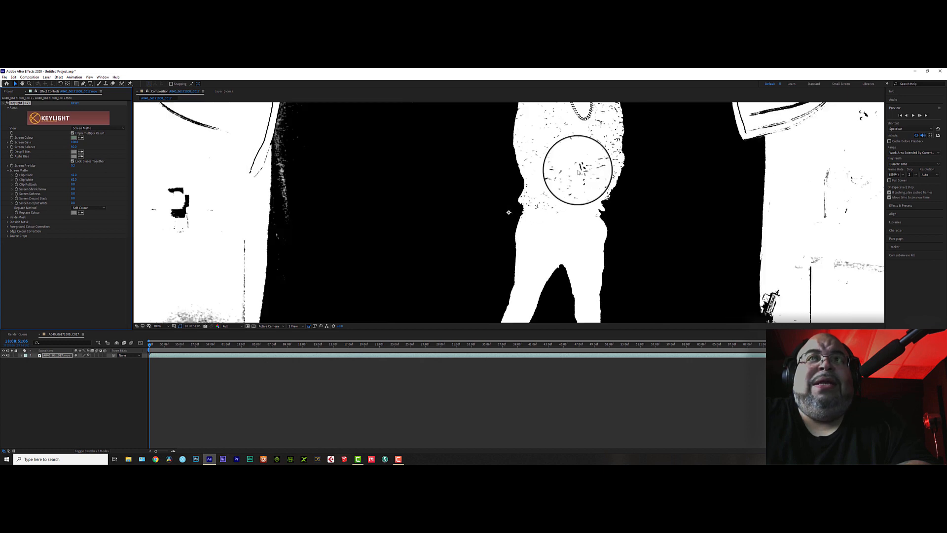
drag(580, 171, 501, 218)
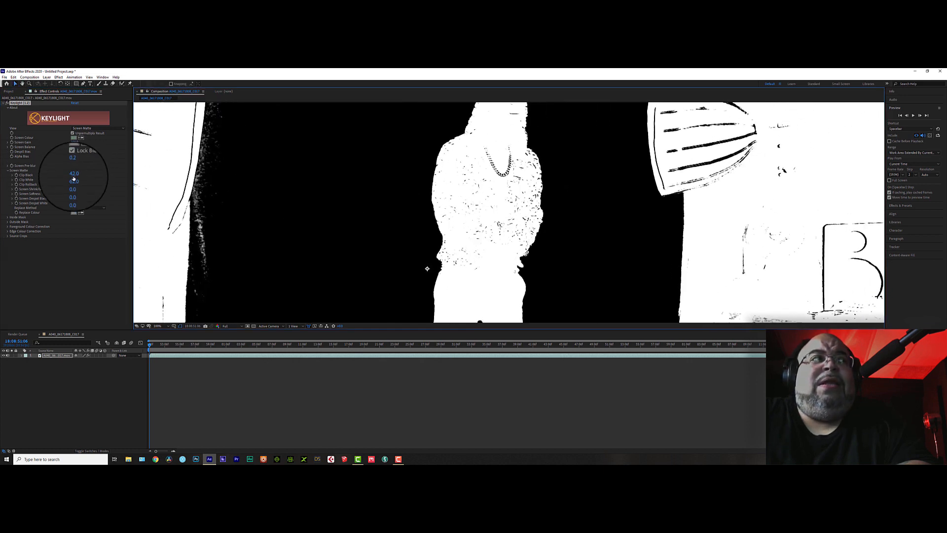
drag(76, 181, 74, 181)
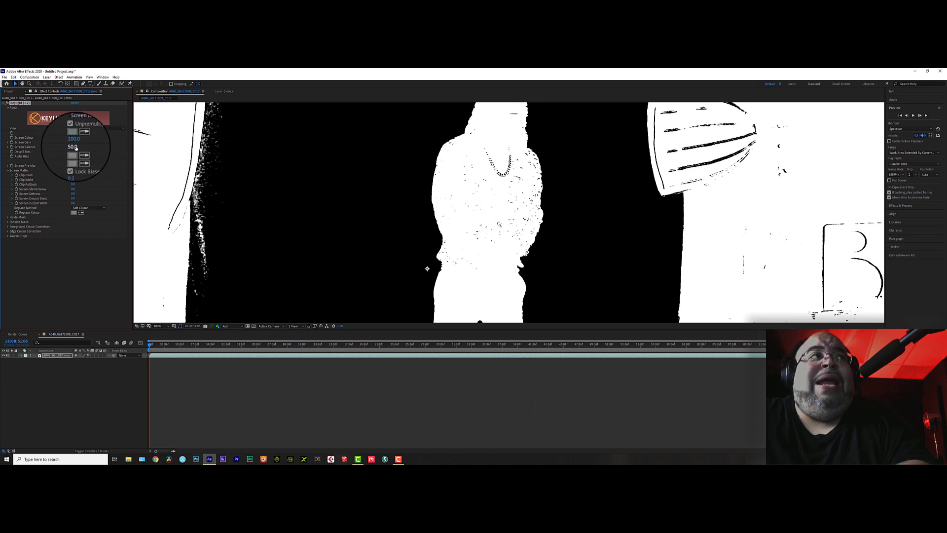
Step: Lower Keylight's Screen Gain and set Screen Despot Black to 2.6 to clear the remaining specks inside the man's matte
drag(74, 142, 72, 141)
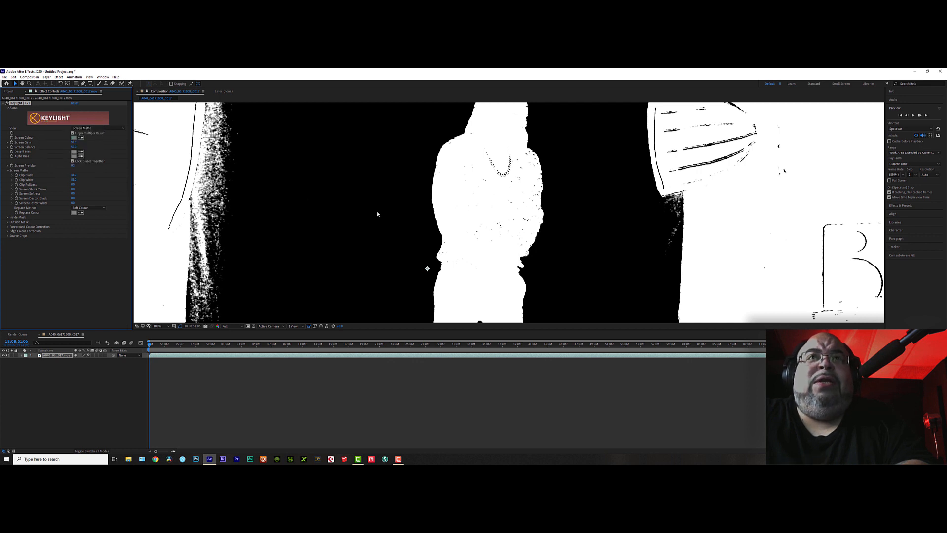
scroll(385, 212, down, 1)
scroll(392, 211, down, 1)
scroll(420, 217, up, 1)
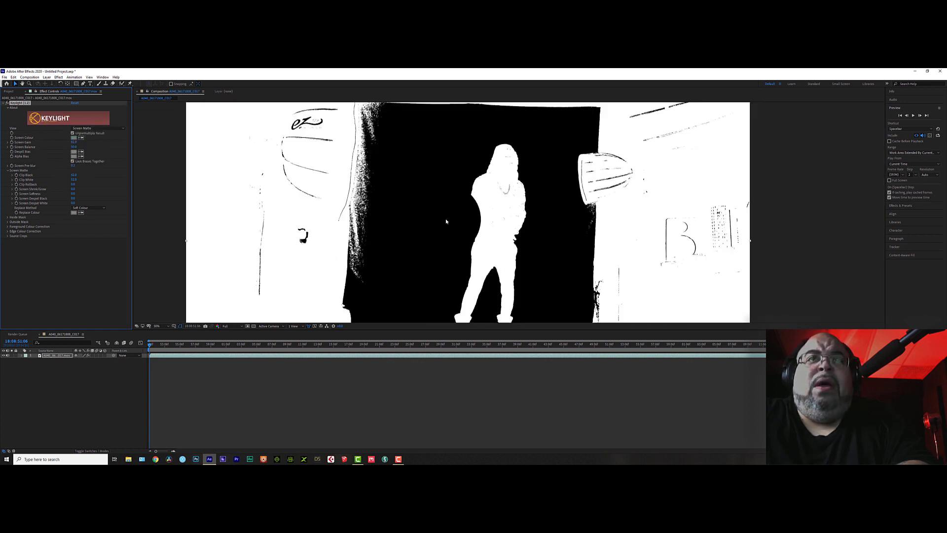
scroll(446, 218, up, 1)
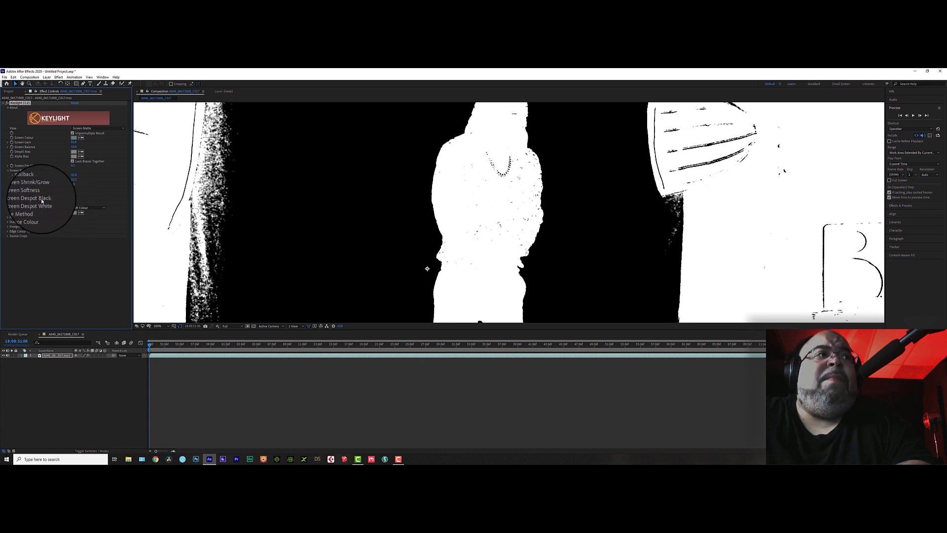
drag(75, 198, 79, 199)
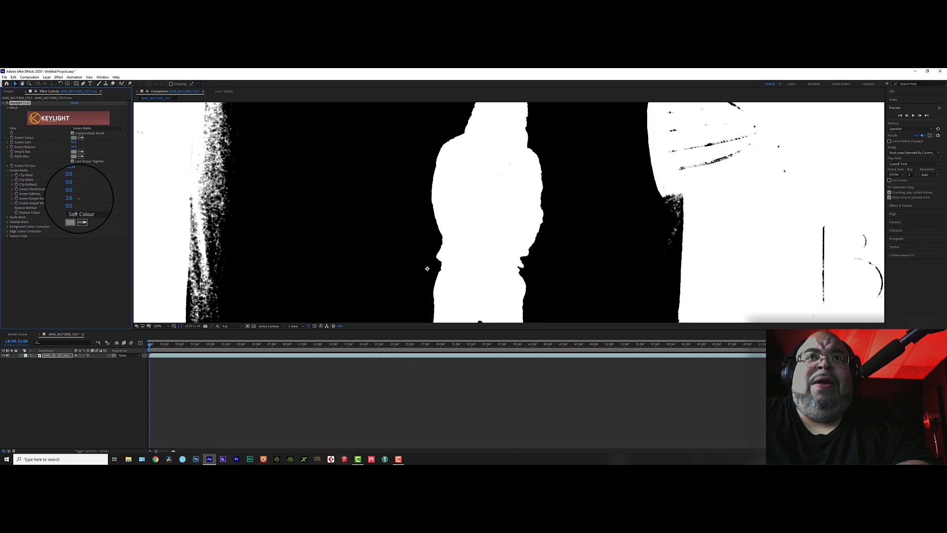
Step: Check the man's matte at several other moments along the clip
key(comma)
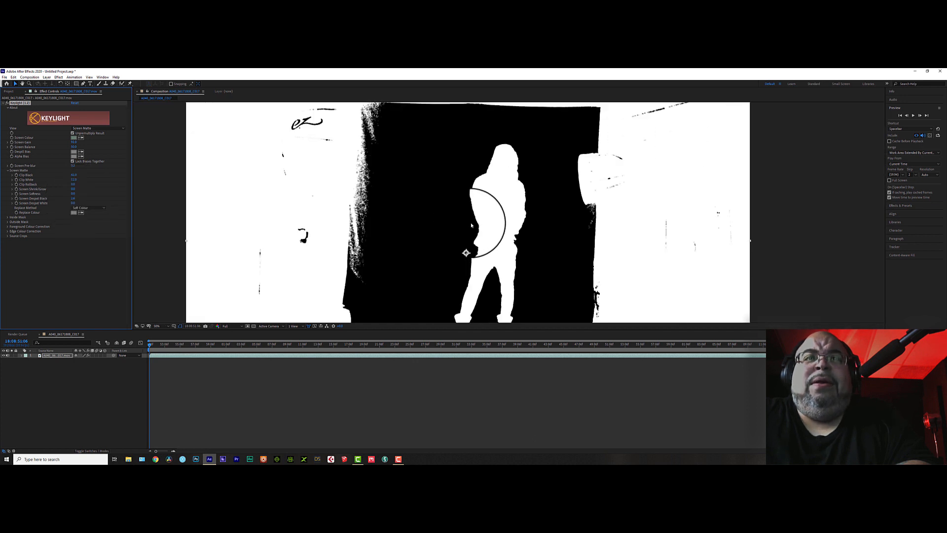
click(448, 349)
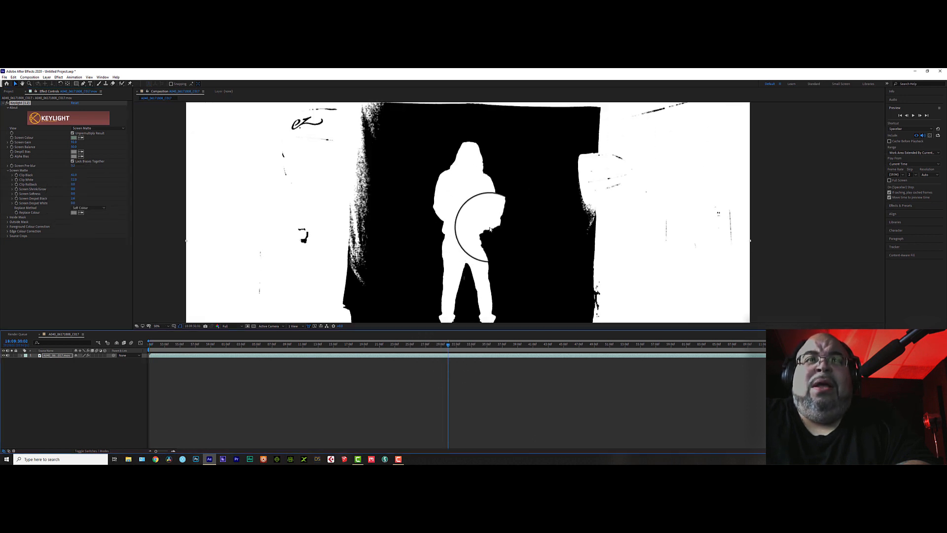
click(576, 349)
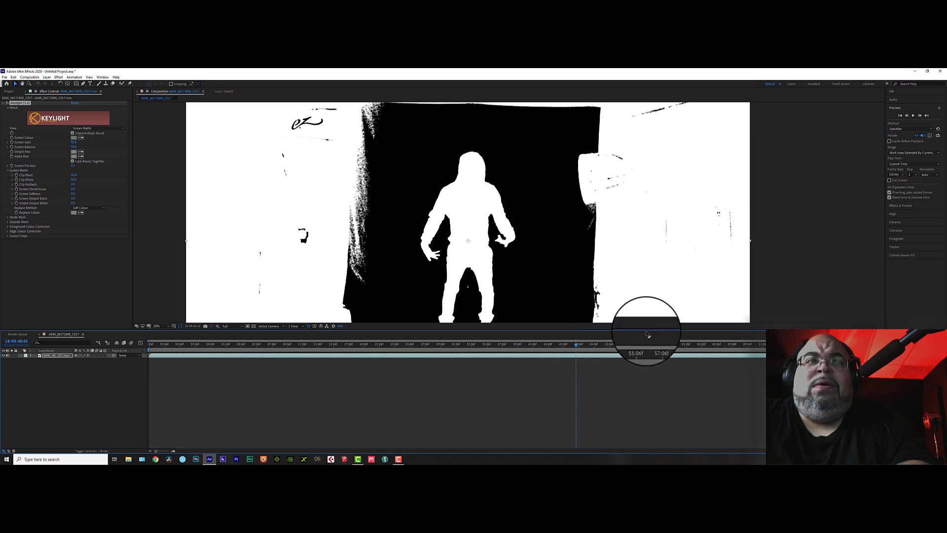
click(715, 347)
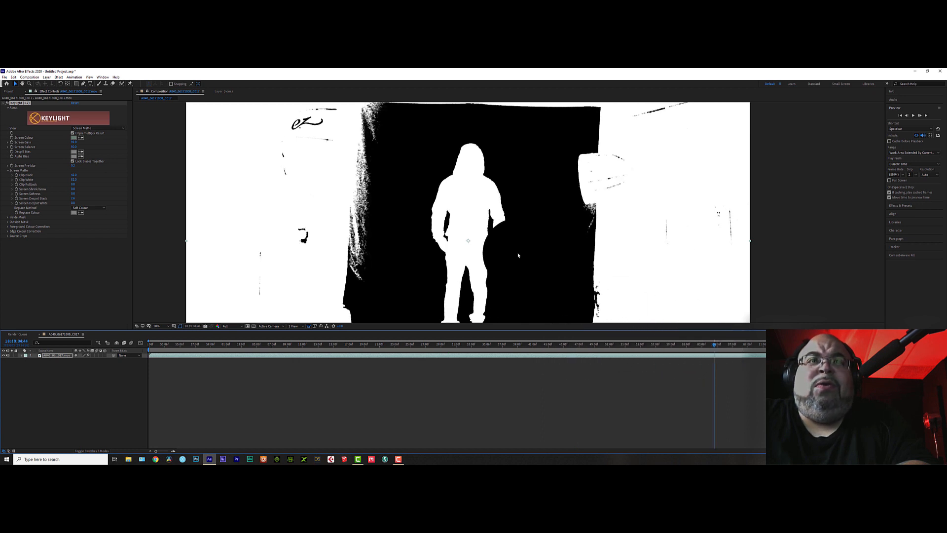
key(comma)
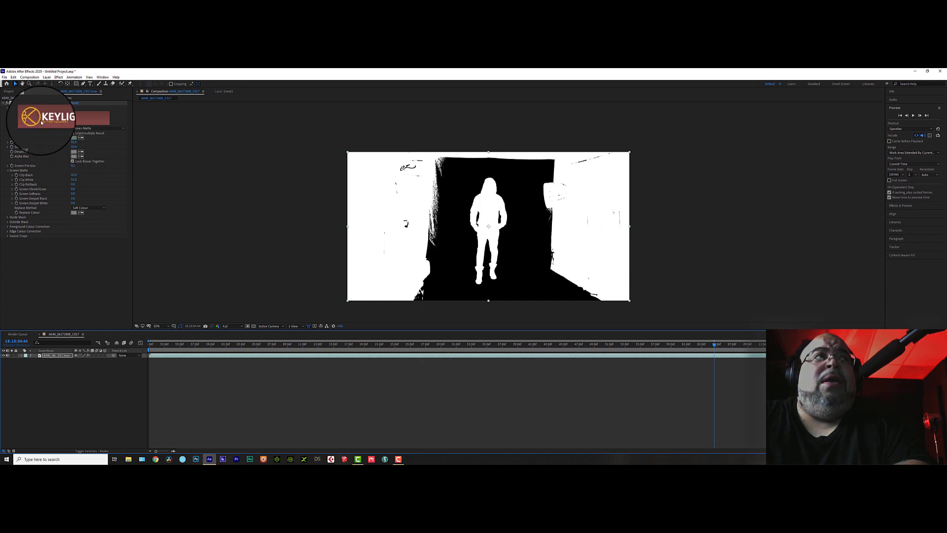
Step: Set Keylight's view to Intermediate Result and the screen matte's Replace Method to Hard Colour
click(99, 128)
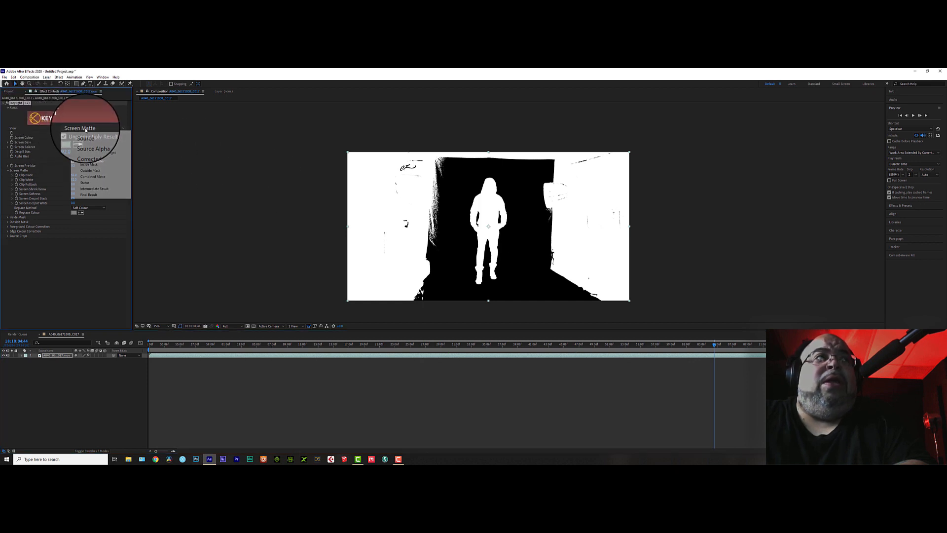
click(95, 189)
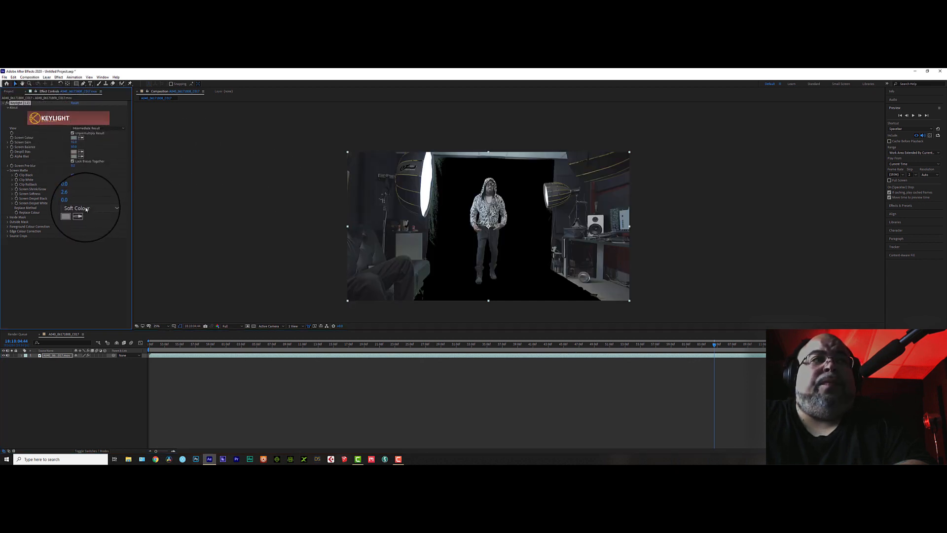
click(86, 209)
click(84, 230)
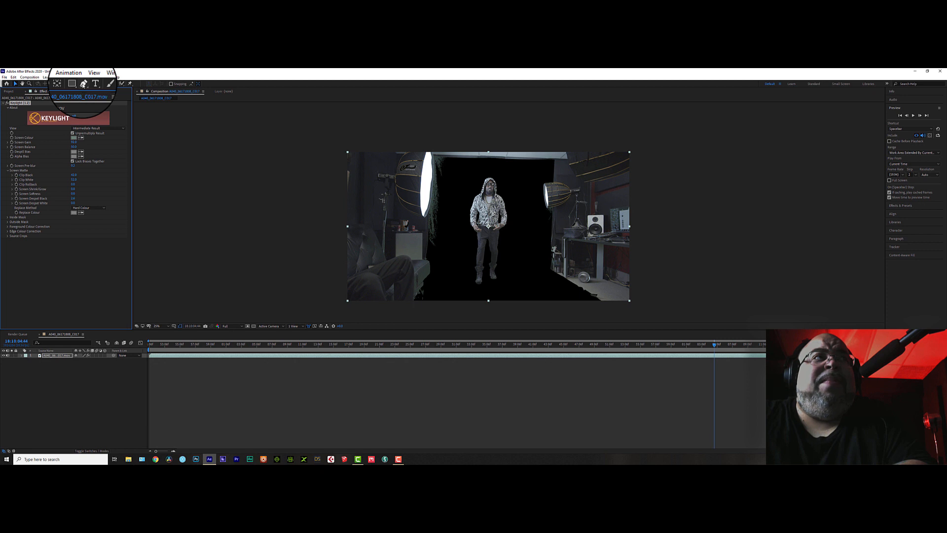
Step: Draw a closed Pen mask loosely around the man, inside the keyed backdrop, to exclude the studio equipment
click(83, 84)
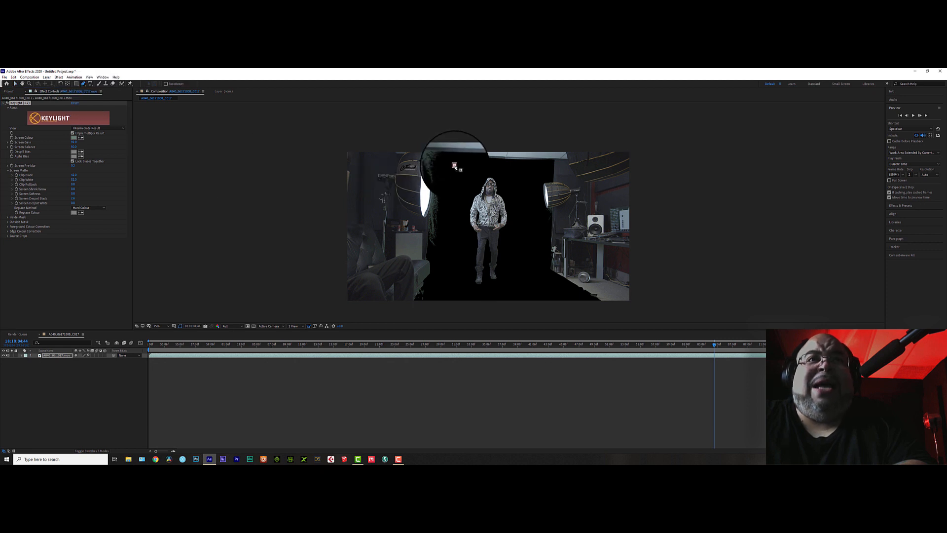
click(447, 251)
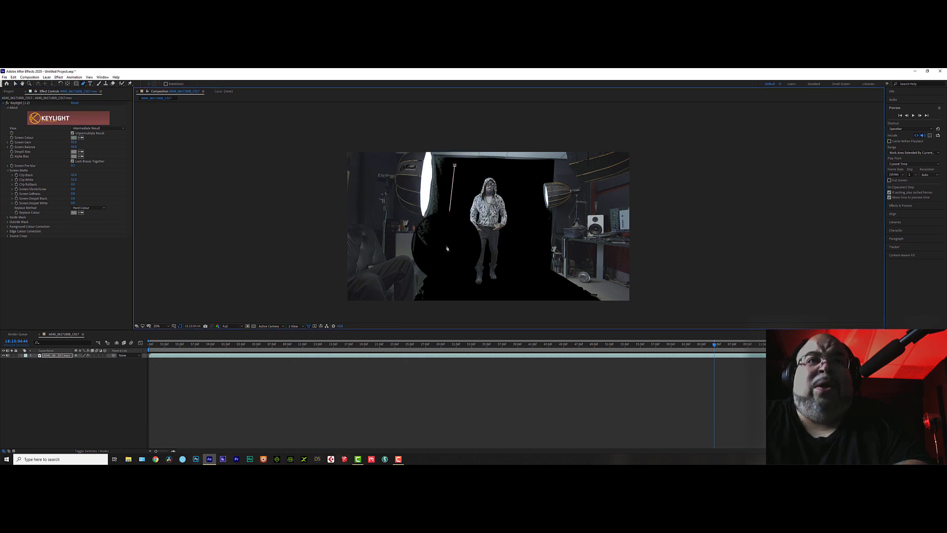
click(443, 290)
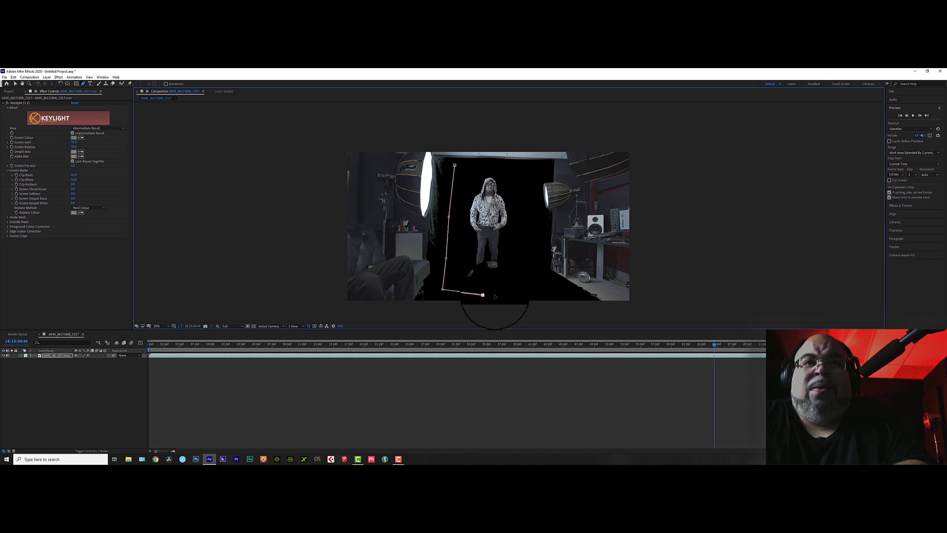
click(557, 289)
click(533, 264)
click(537, 229)
click(535, 185)
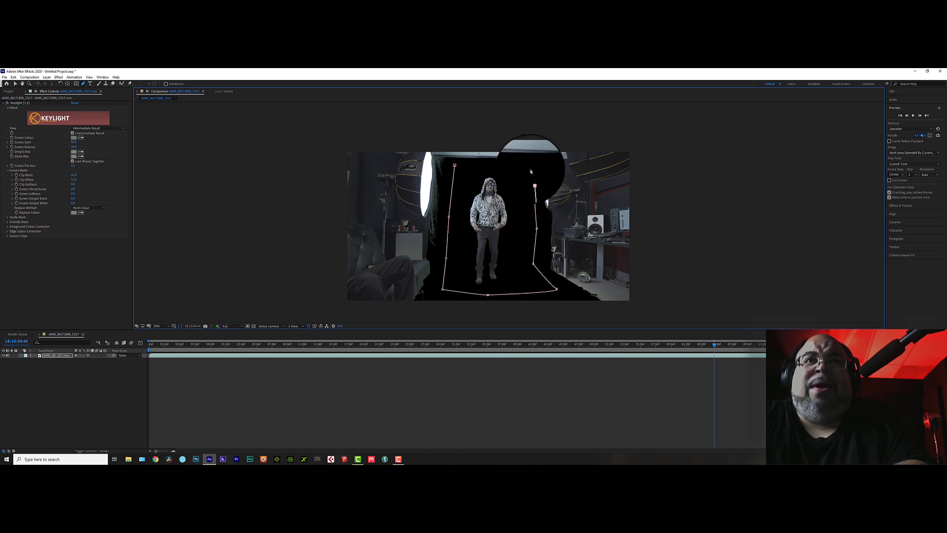
click(521, 167)
click(484, 166)
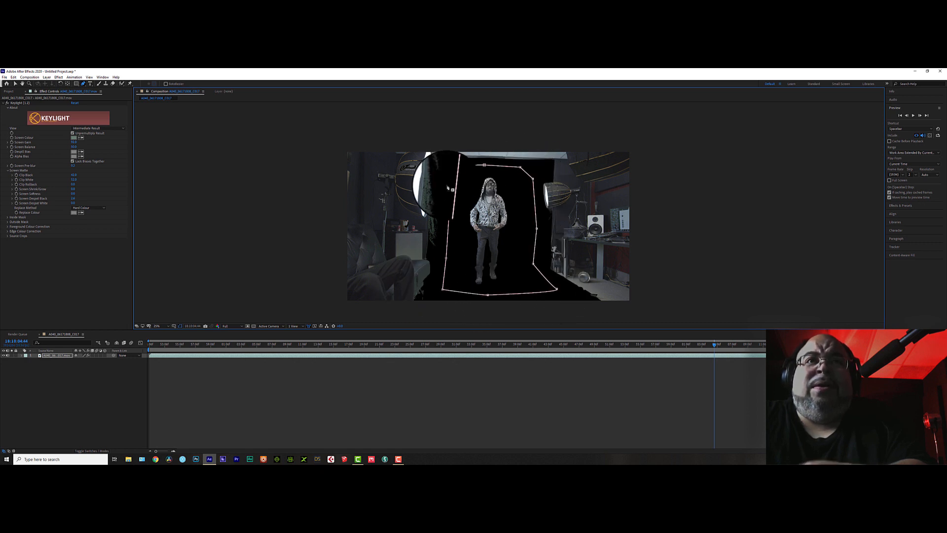
click(448, 188)
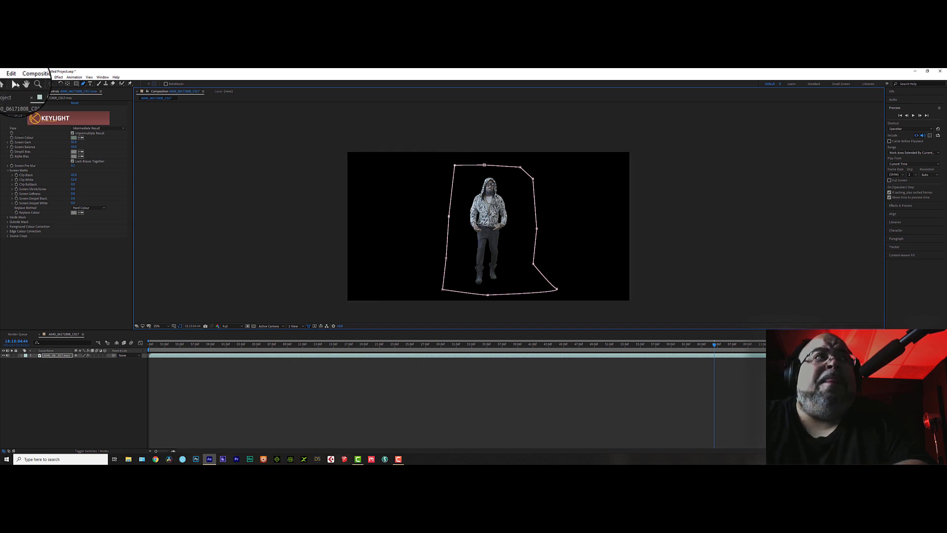
Step: Raise Keylight's Screen Softness slightly to soften the edges of the man's matte
click(14, 84)
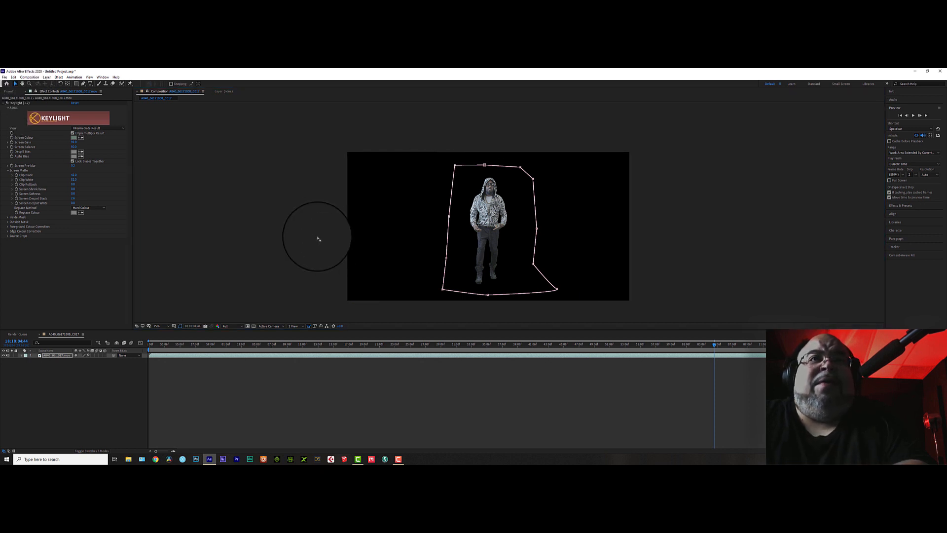
click(410, 244)
scroll(499, 212, up, 4)
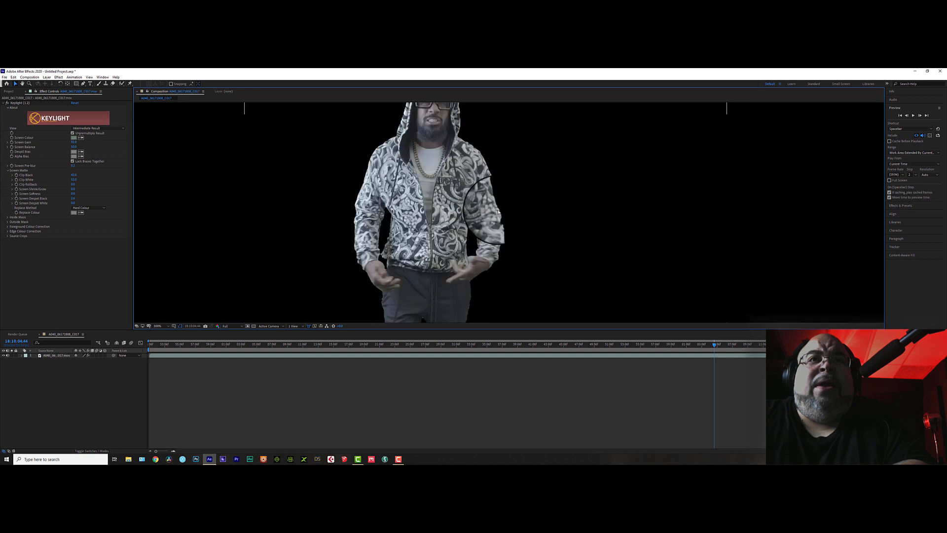
scroll(445, 210, up, 1)
drag(413, 200, 539, 262)
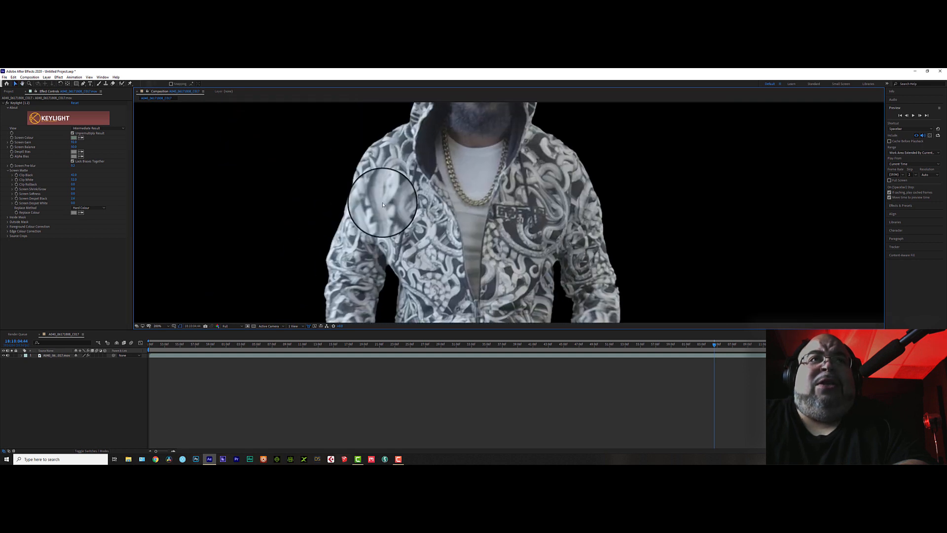
drag(382, 205, 455, 217)
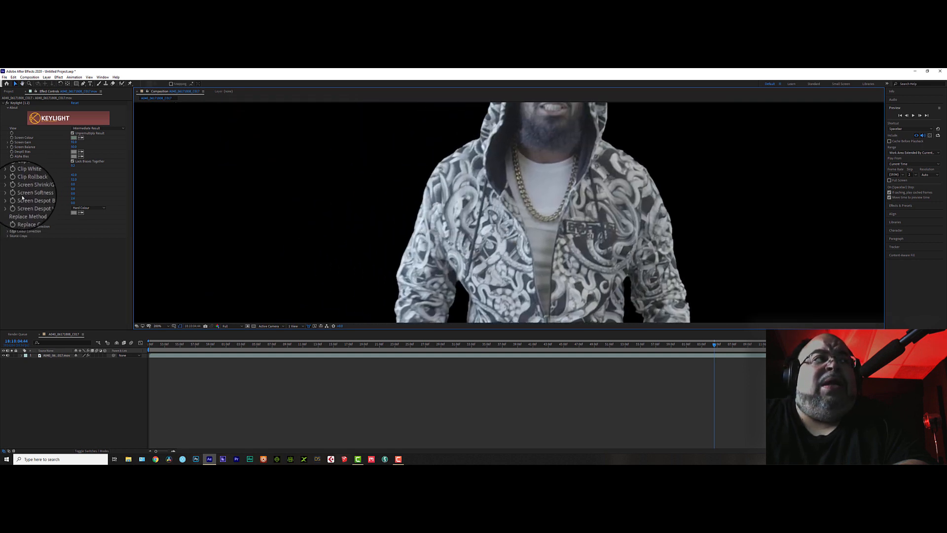
drag(74, 194, 76, 194)
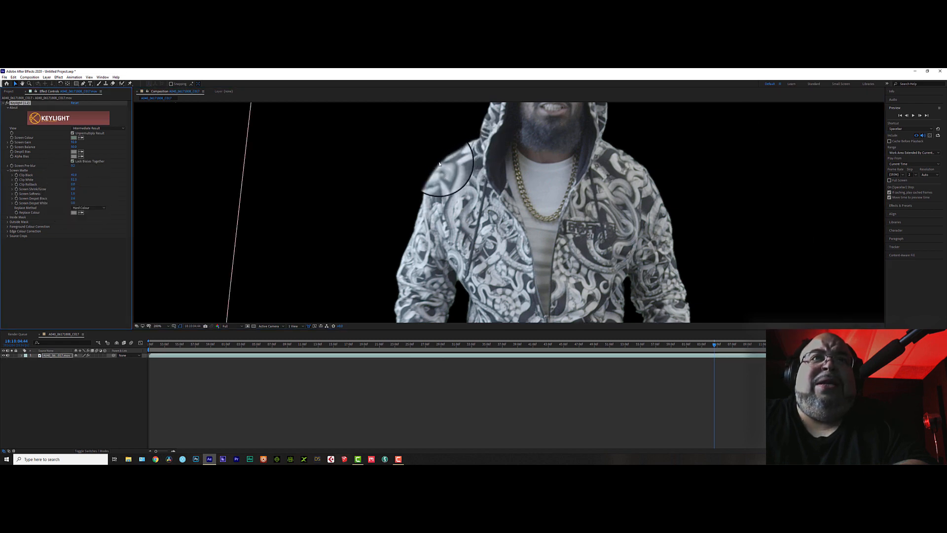
Step: Inspect the man's keyed edges and apply the Advanced Spill Suppressor effect to the footage layer
scroll(489, 202, down, 2)
scroll(511, 208, down, 4)
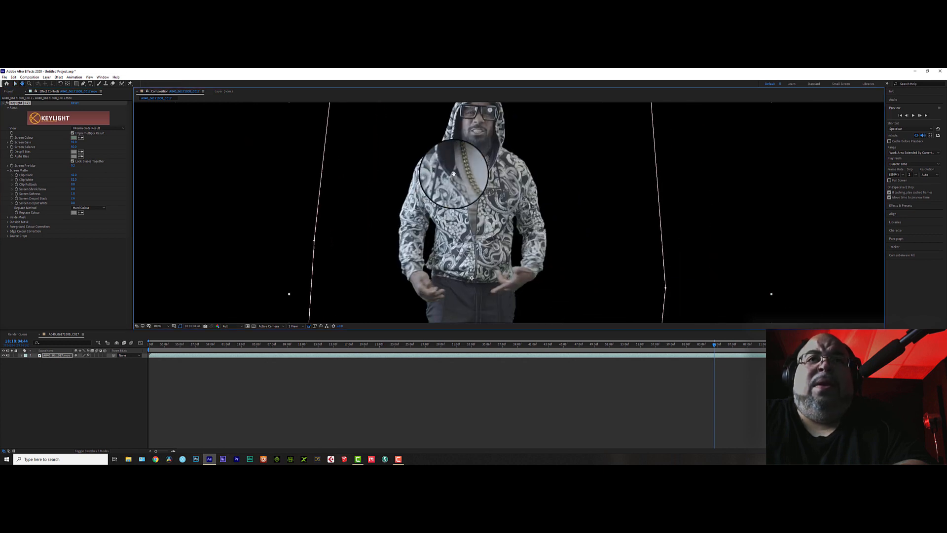
scroll(477, 191, up, 6)
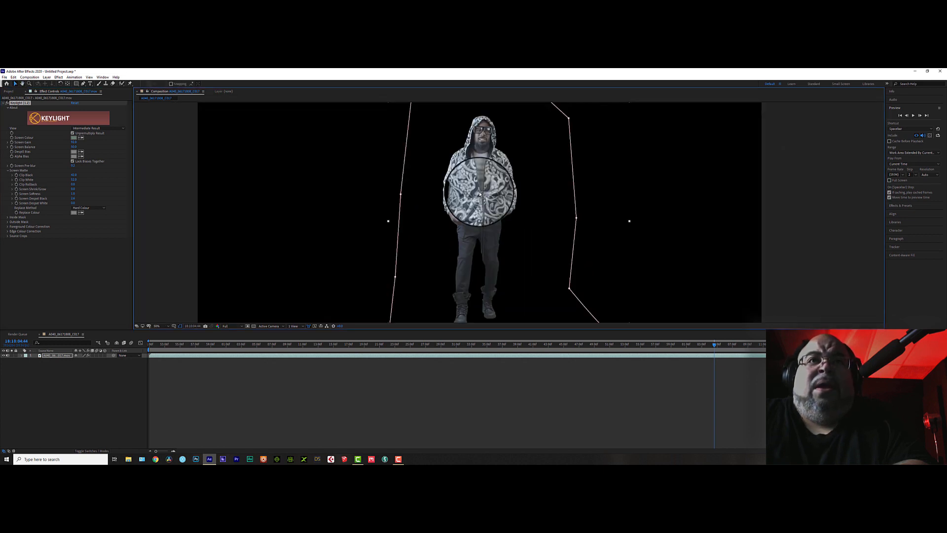
drag(474, 189, 450, 249)
drag(472, 200, 467, 248)
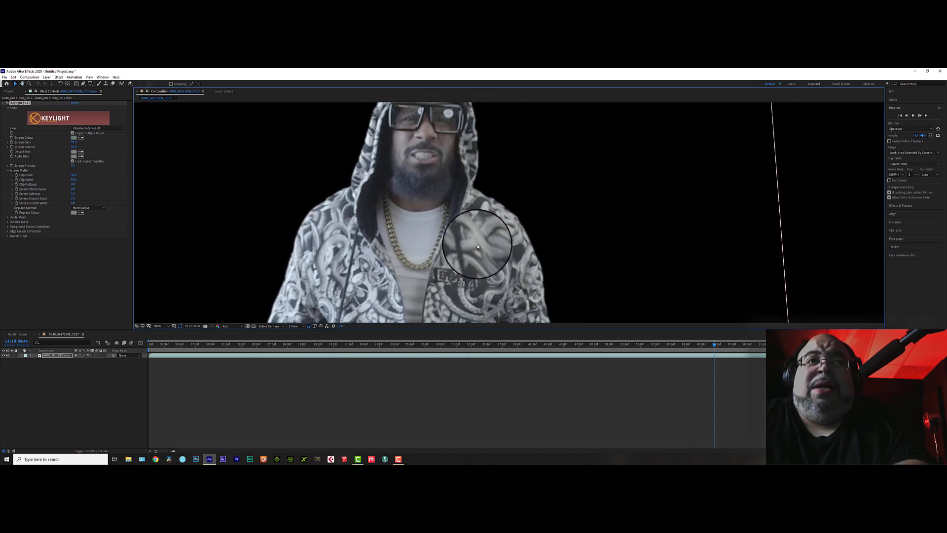
click(62, 283)
key(ctrl+space)
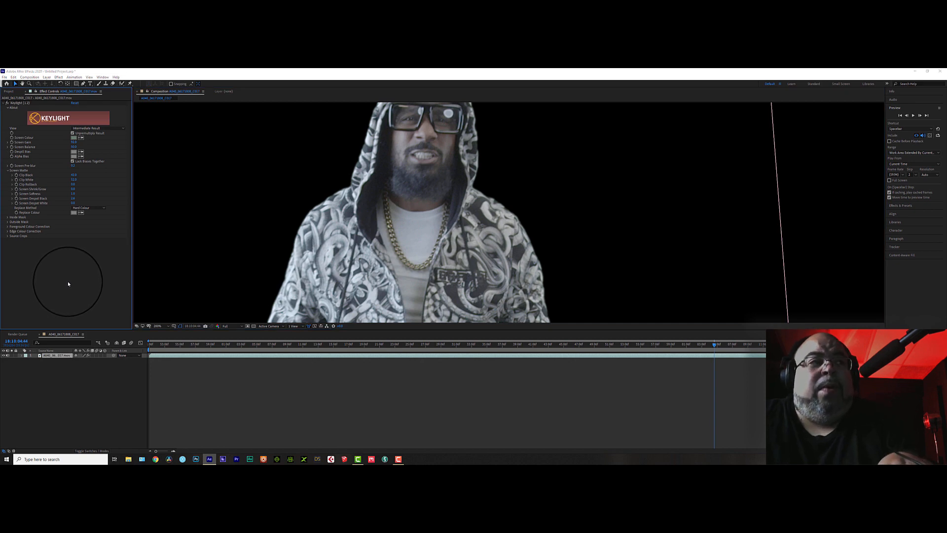
text(adv)
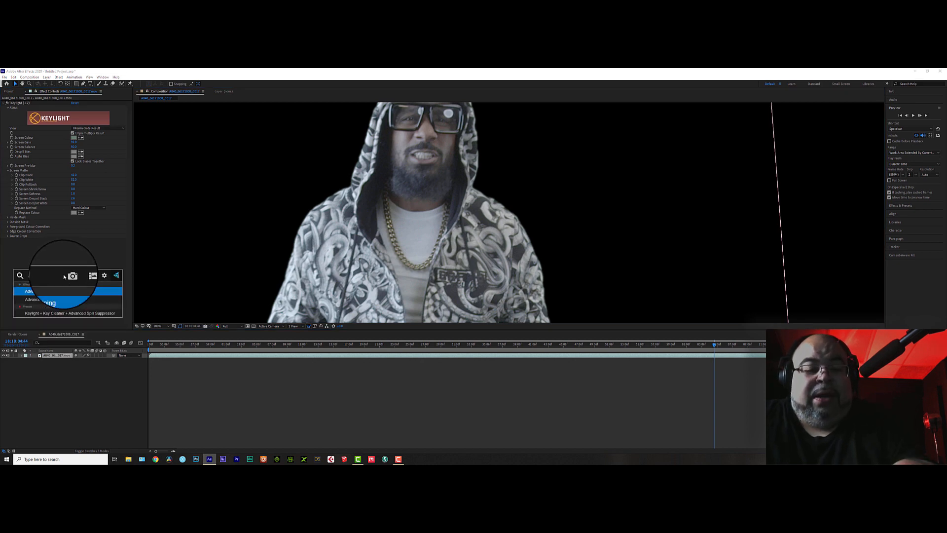
click(43, 300)
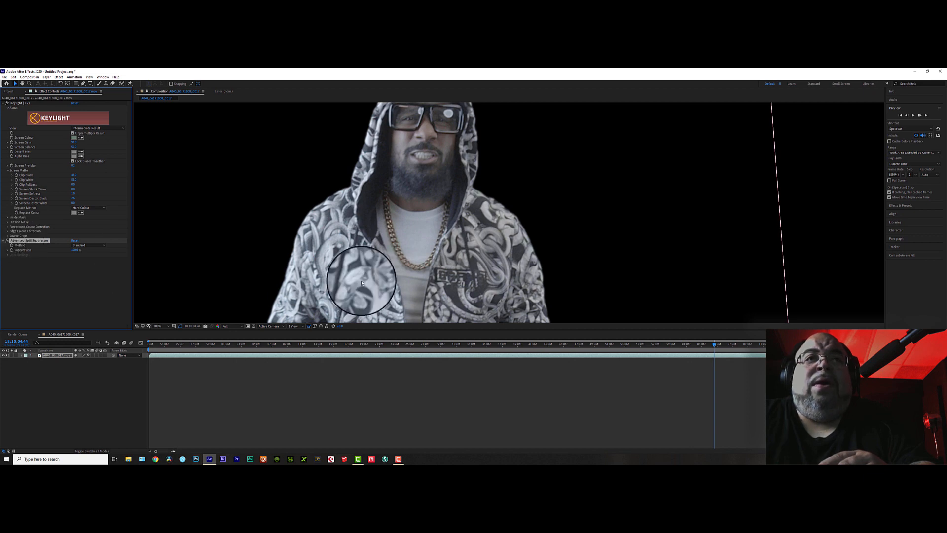
Step: Add a Curves effect to the man's layer and shape a gentle S-curve on the RGB channel, darkening the shadows for more contrast
key(comma)
key(comma)
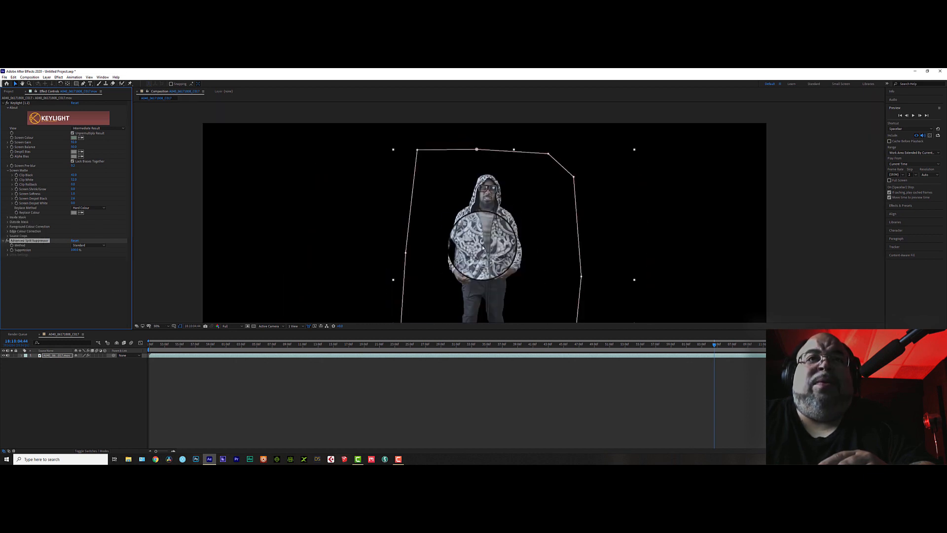
key(comma)
key(period)
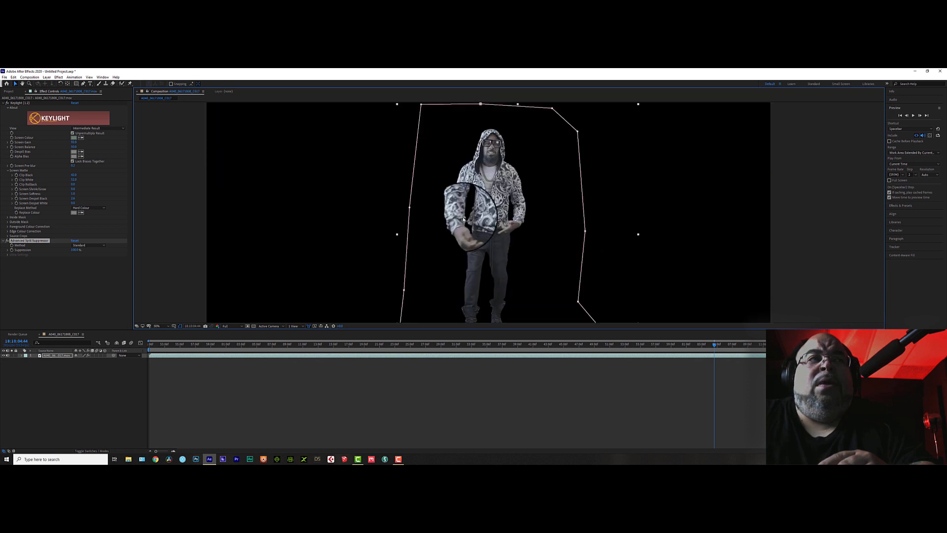
click(99, 288)
key(ctrl+space)
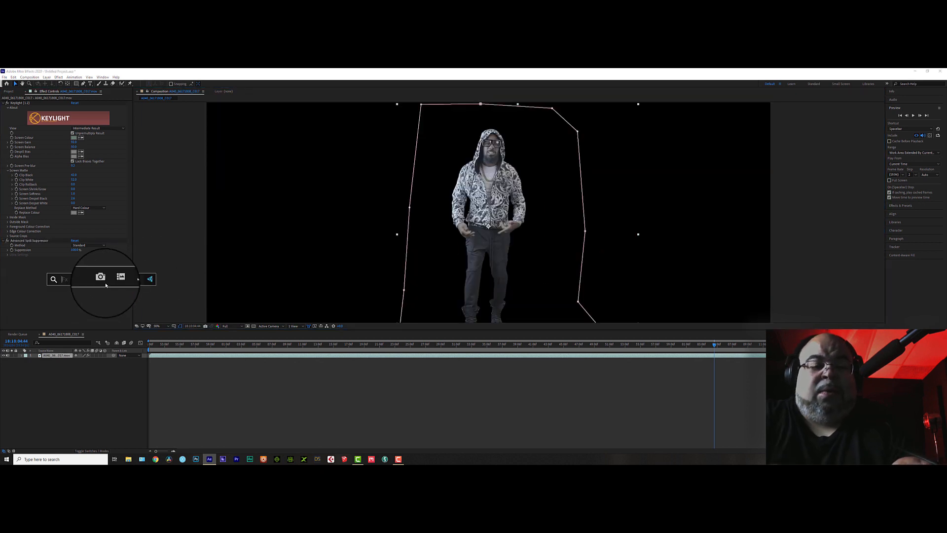
text(cu)
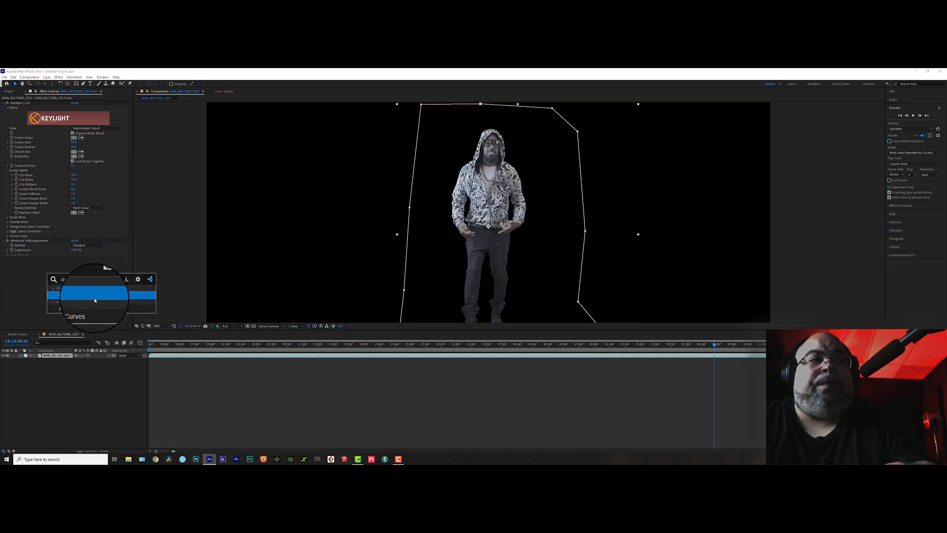
click(94, 294)
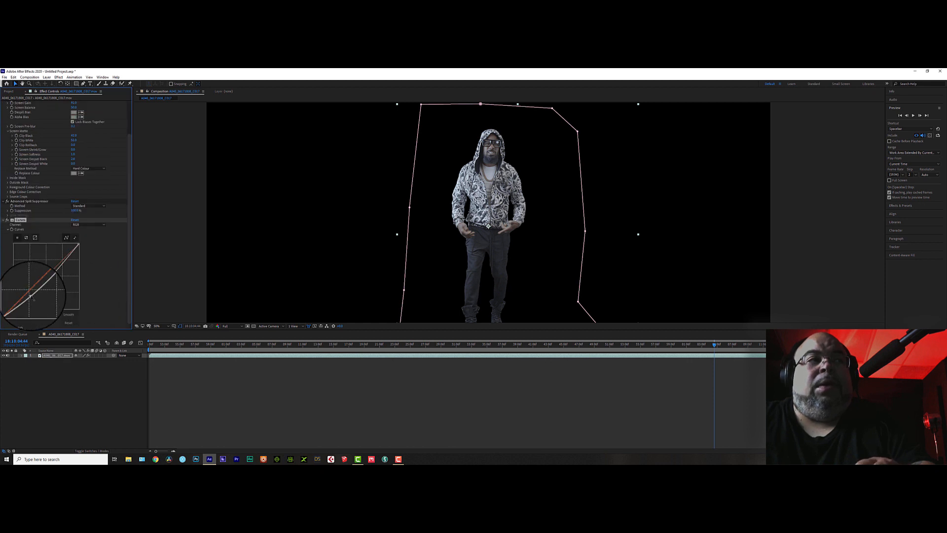
drag(32, 297, 34, 300)
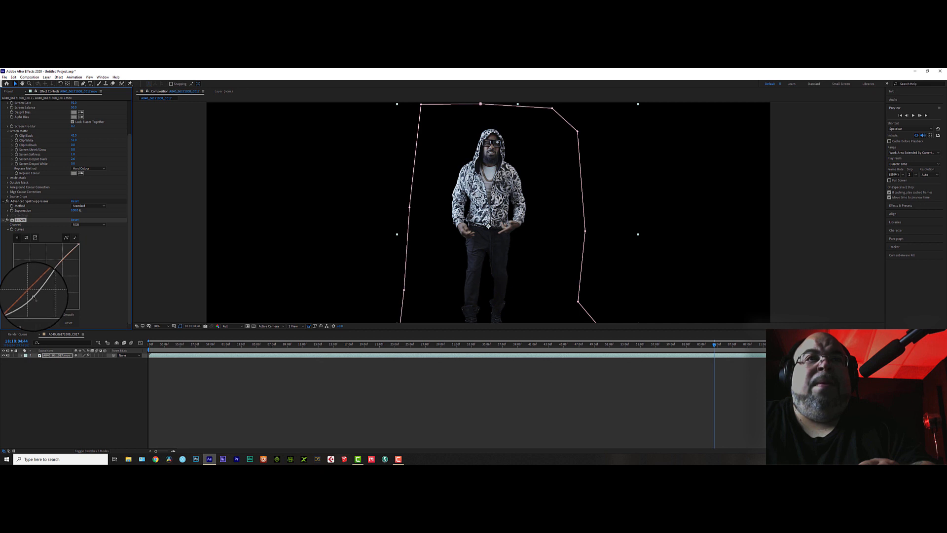
scroll(483, 204, down, 2)
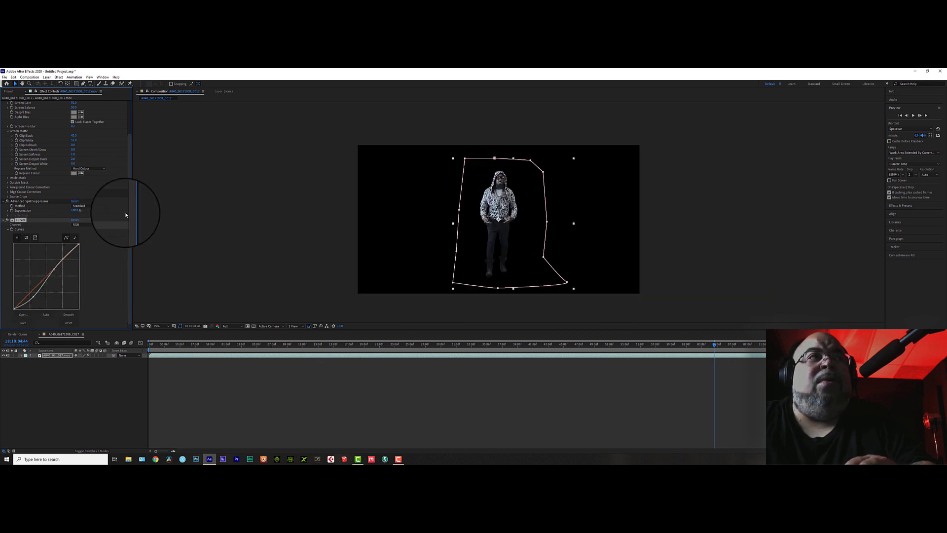
Step: Collapse the Curves and Keylight settings in the layer's effect stack
click(5, 223)
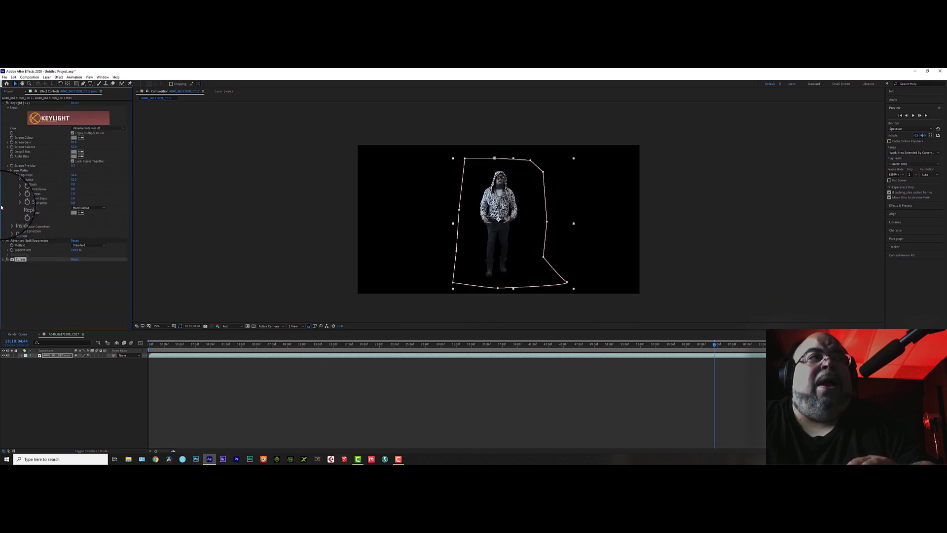
click(3, 103)
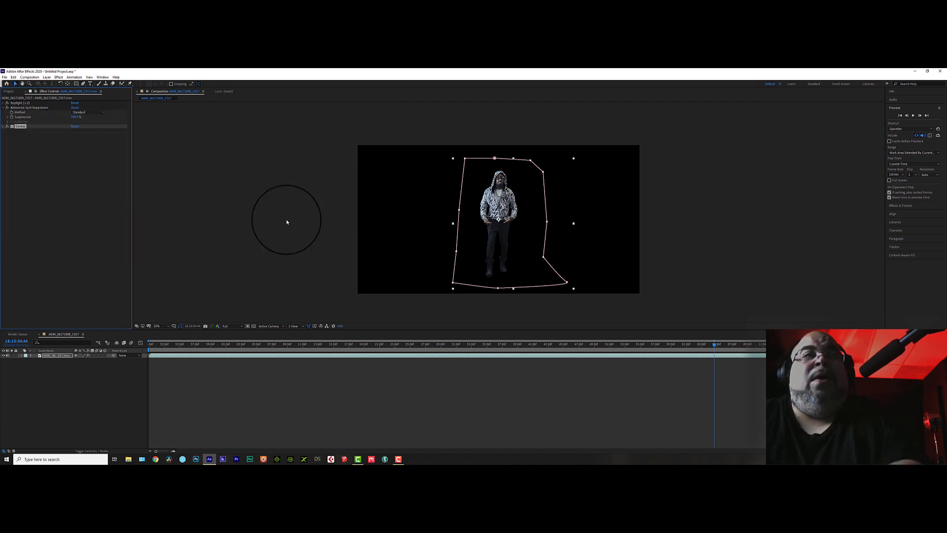
click(101, 218)
Step: Import the Vanishing Point file alley2.vpe and open its composition
click(8, 91)
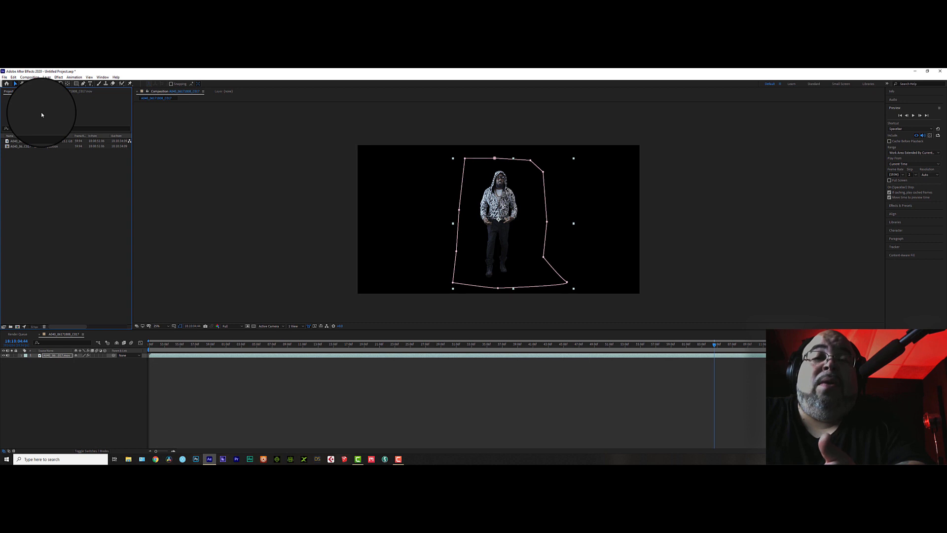
click(4, 77)
mouse_move(74, 148)
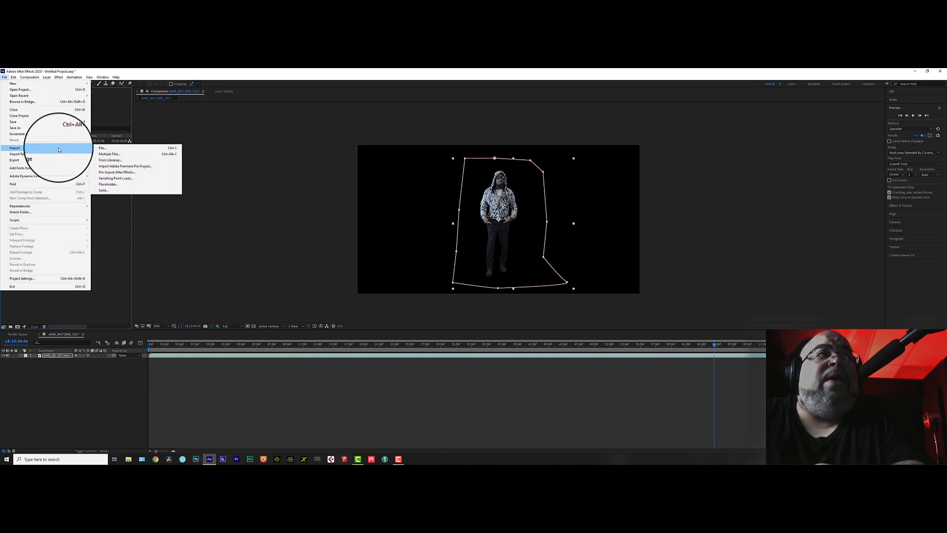
click(119, 179)
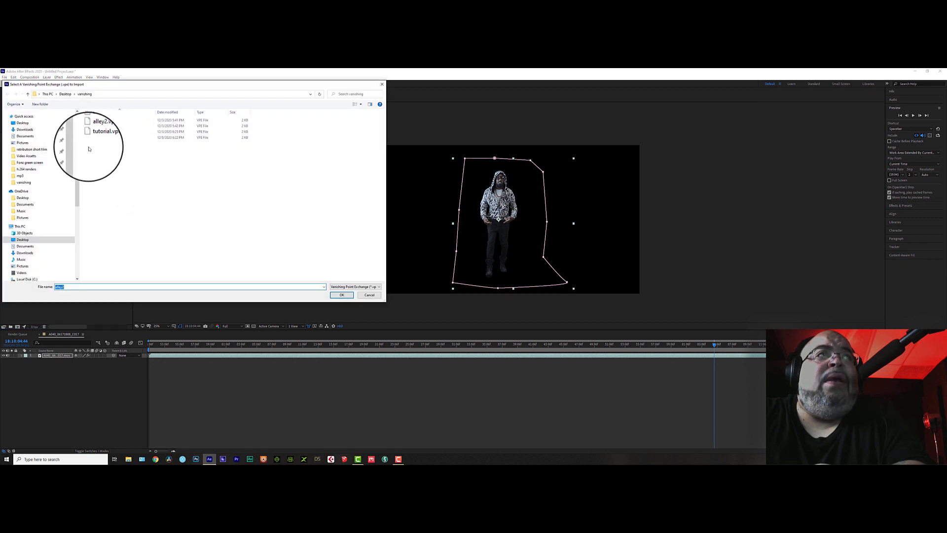
double_click(95, 134)
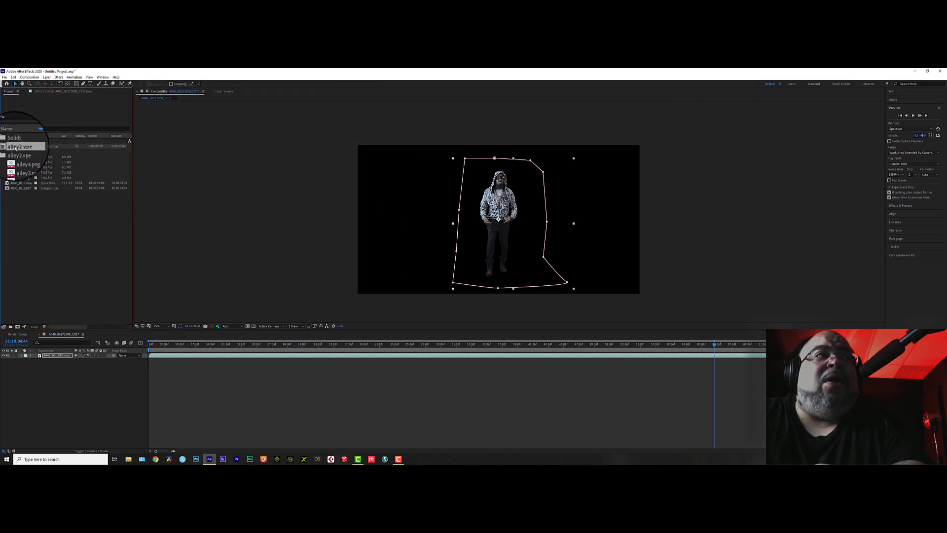
double_click(15, 147)
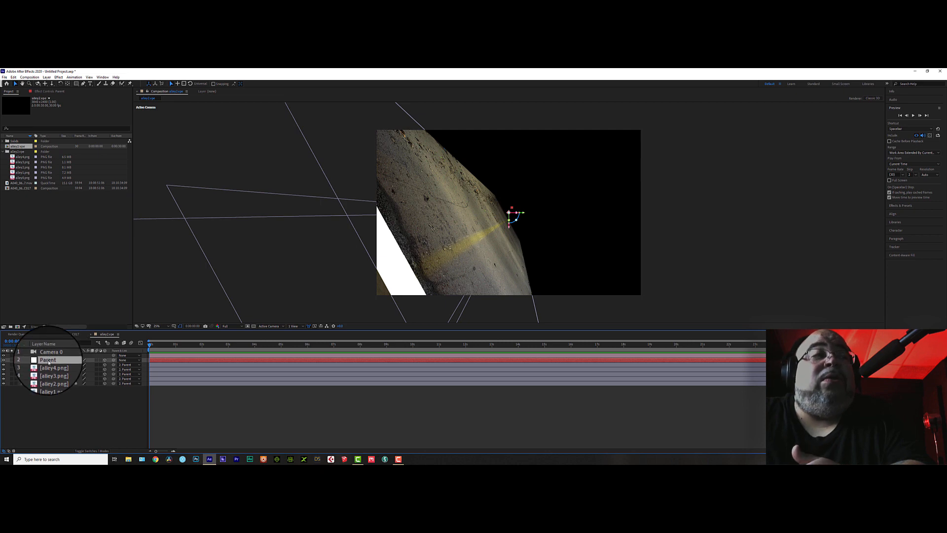
Step: Set the Parent null's Z Orientation to 119° and adjust its Y Position so the tunnel stands upright and fills the frame
click(22, 361)
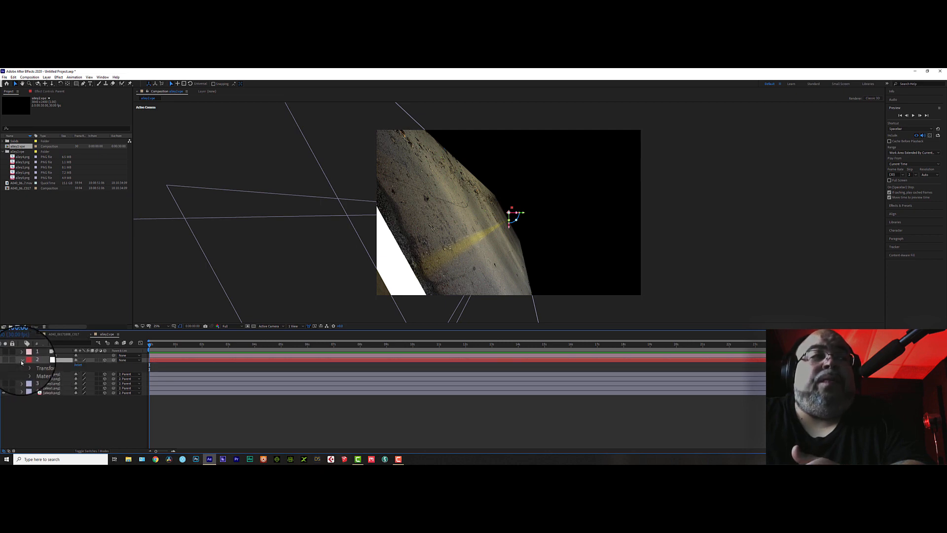
click(27, 366)
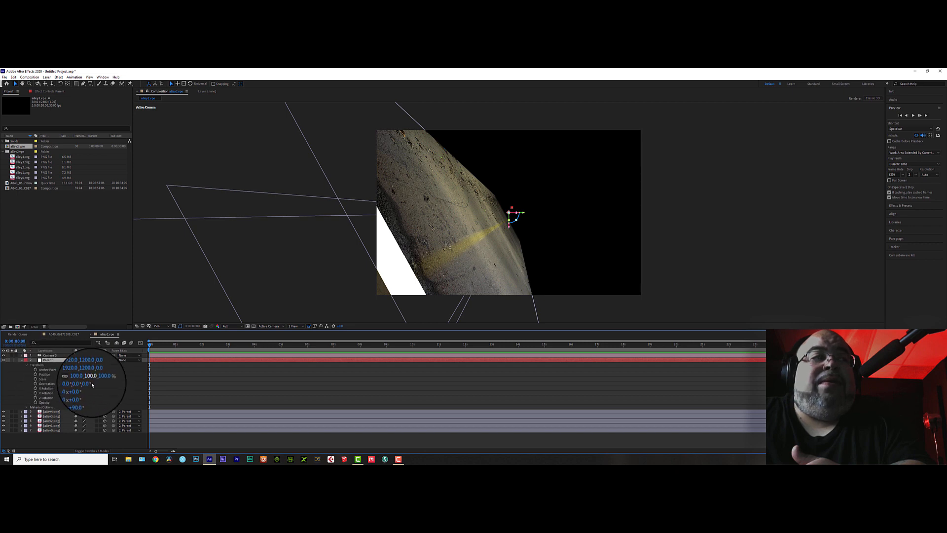
drag(89, 384, 113, 379)
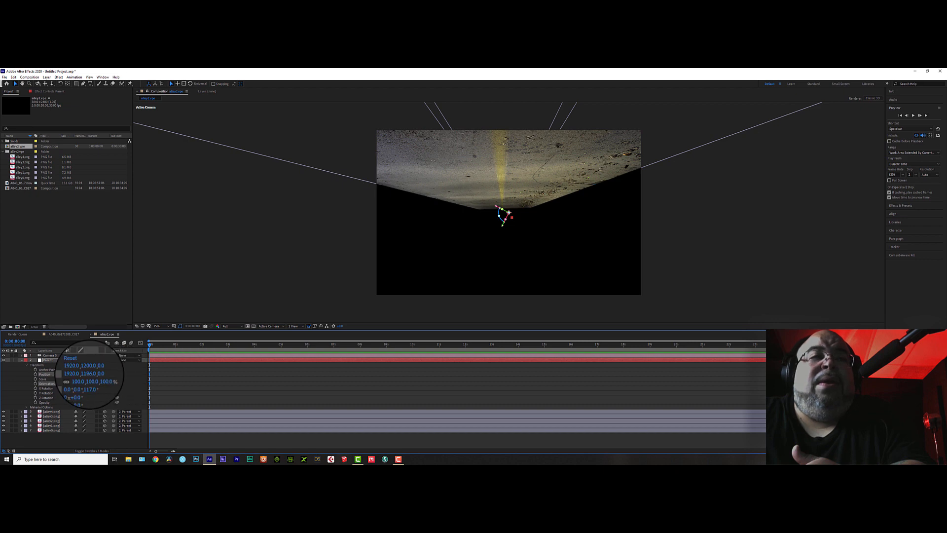
drag(89, 374, 423, 406)
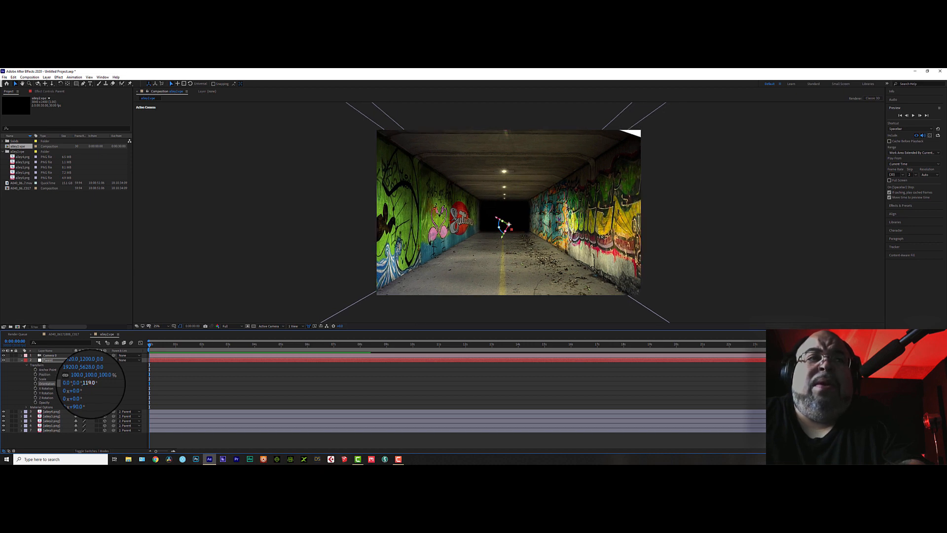
drag(90, 375, 1, 392)
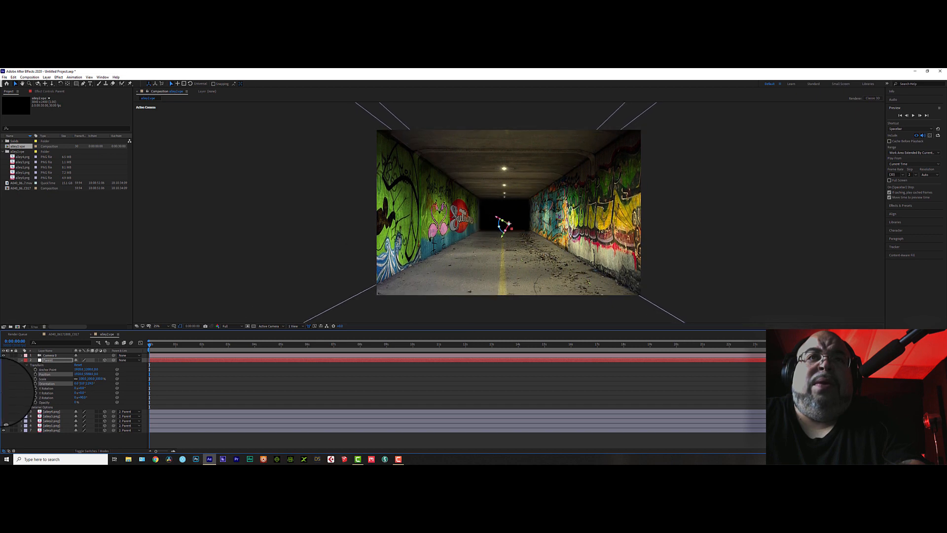
drag(1, 392, 1, 392)
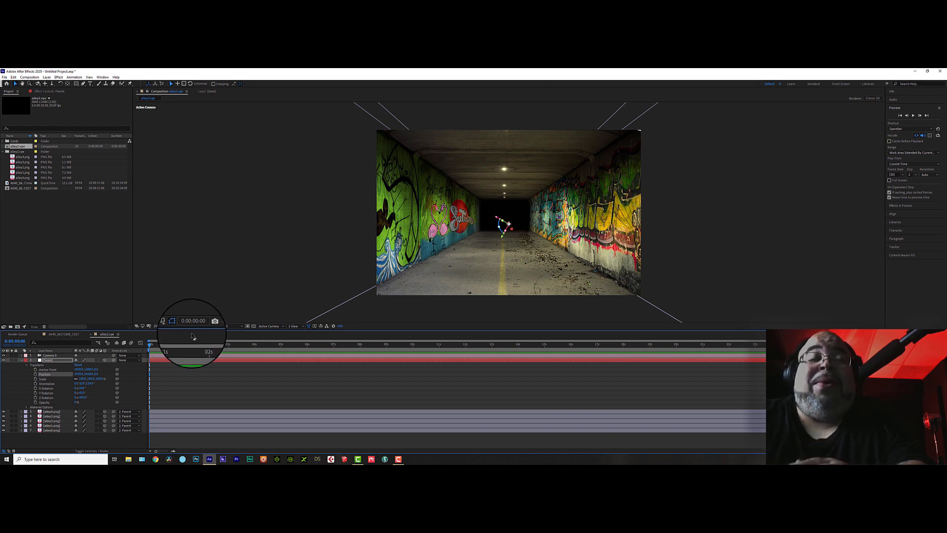
Step: Set the composition viewer's preview resolution to Half
click(230, 327)
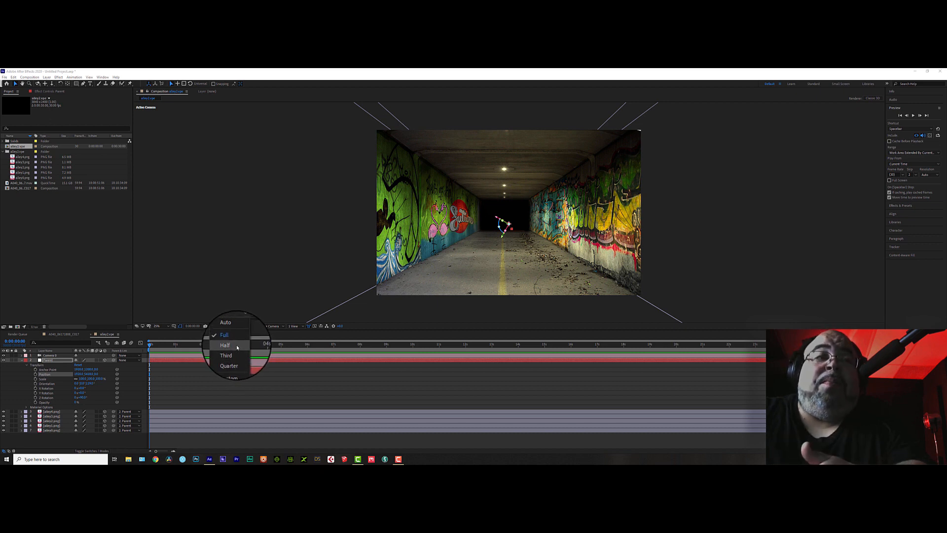
click(236, 348)
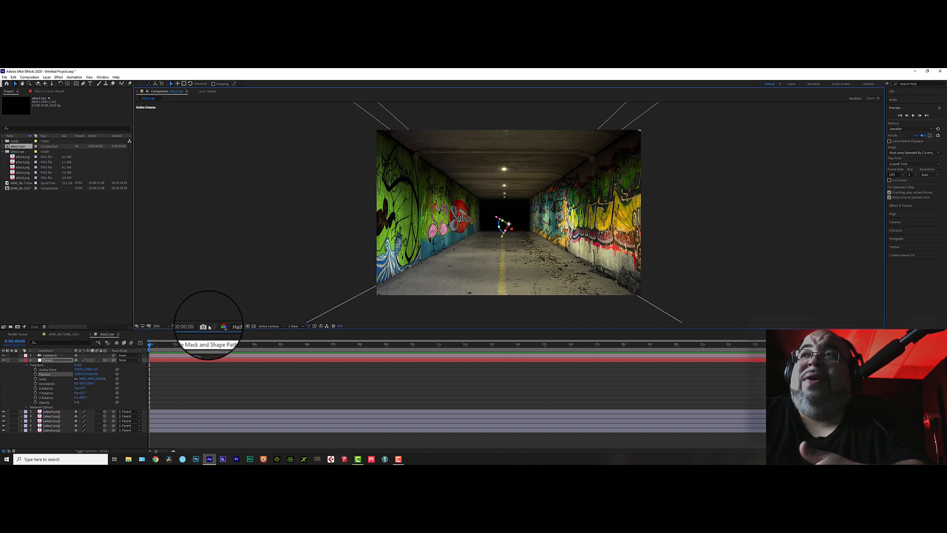
click(900, 110)
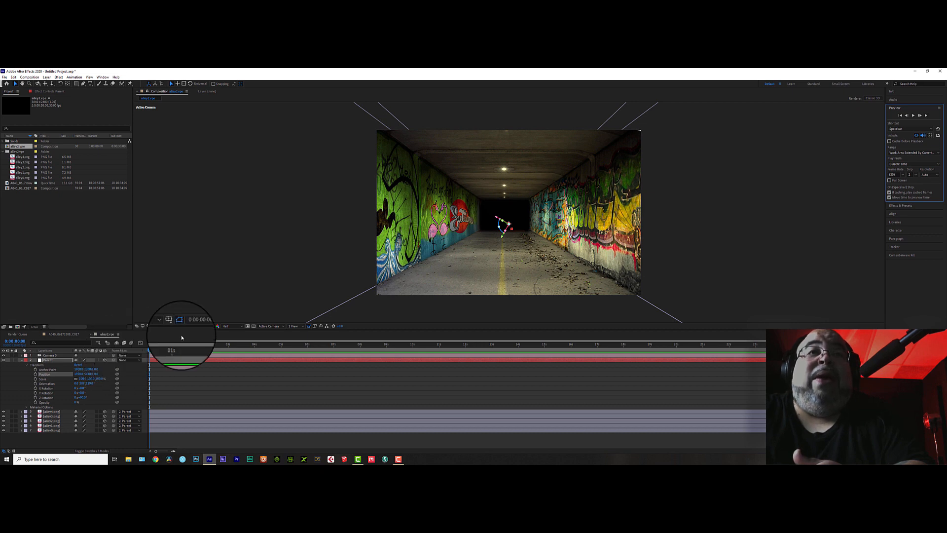
Step: Dolly Camera 0 forward into the tunnel with the Track Z Camera tool
click(49, 356)
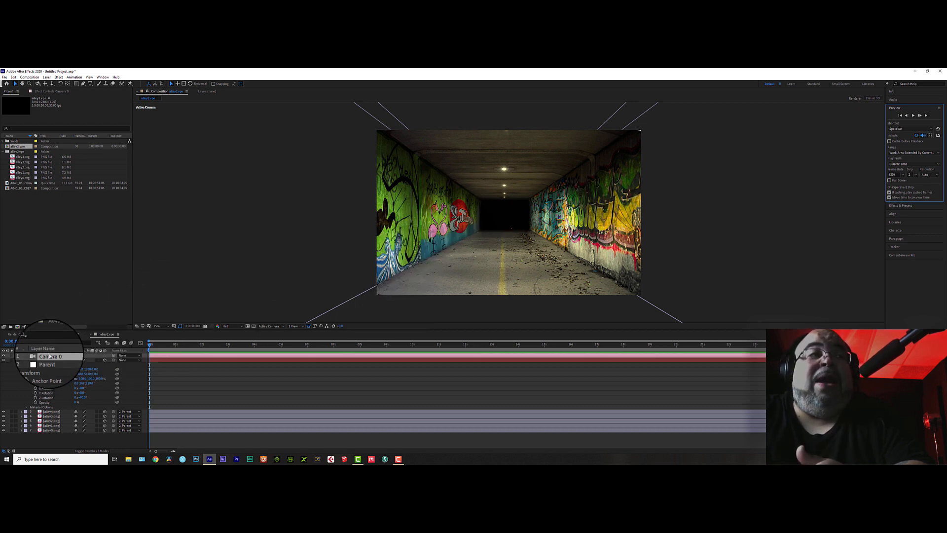
click(51, 83)
mouse_move(504, 225)
mouse_down()
mouse_move(513, 206)
mouse_move(504, 220)
mouse_move(504, 206)
mouse_move(504, 230)
mouse_move(505, 212)
mouse_move(493, 207)
mouse_move(499, 214)
mouse_up()
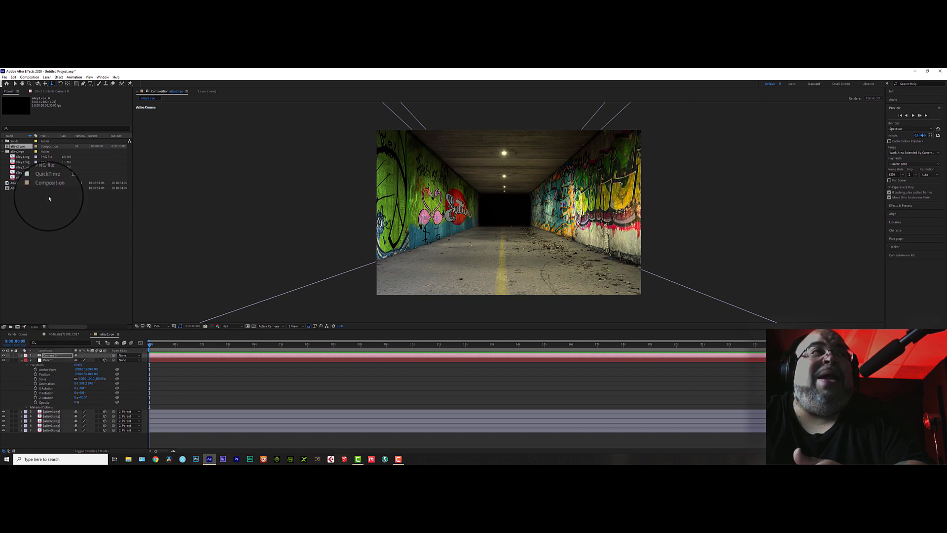
Step: Set the alley2.vpe composition to 1920 × 800 px at 59.94 frames per second
click(27, 77)
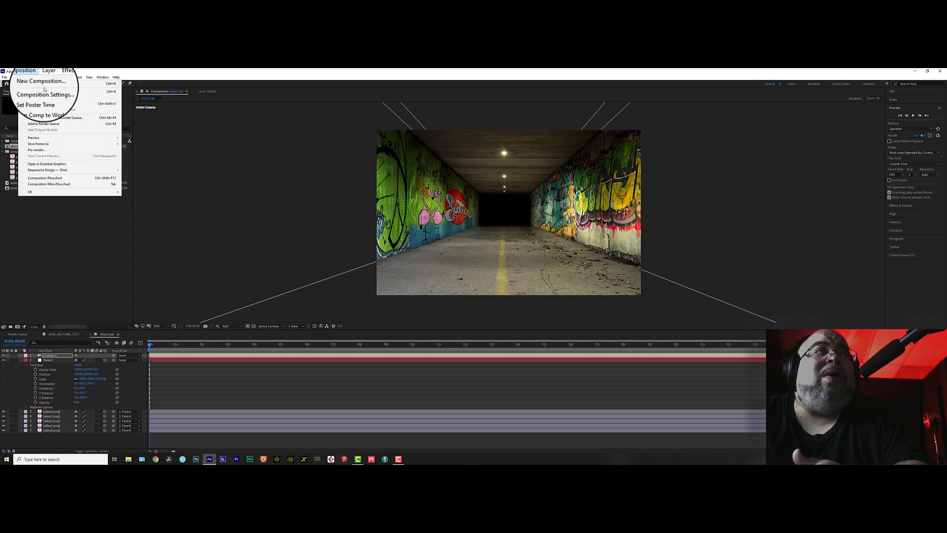
click(44, 92)
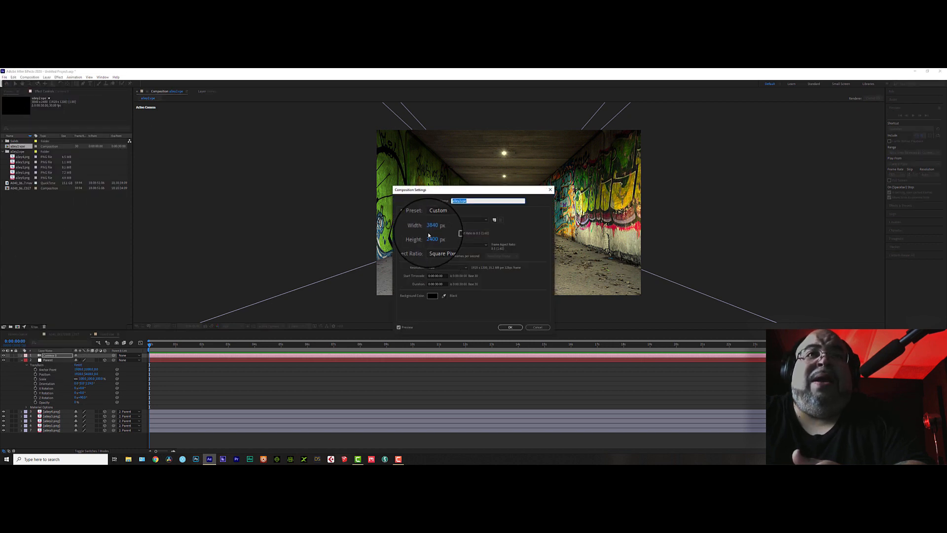
click(431, 230)
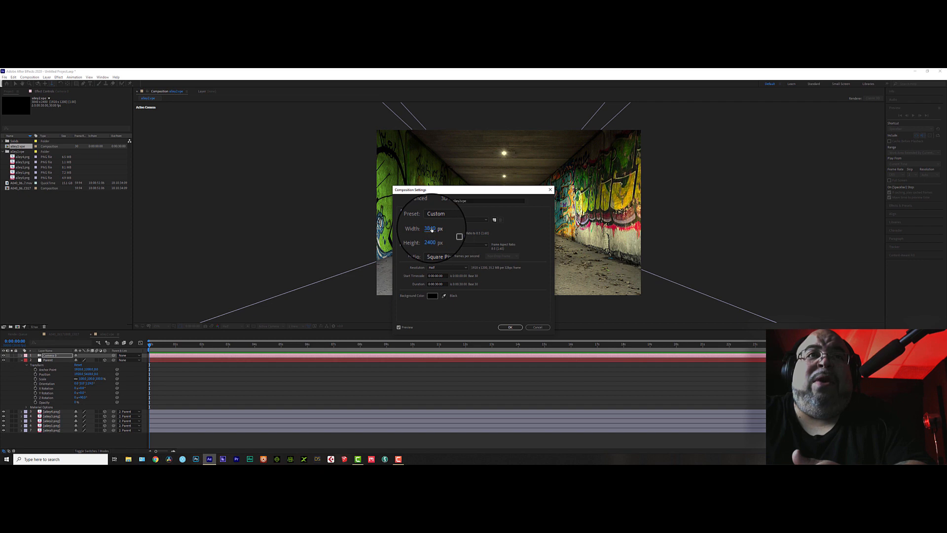
click(432, 237)
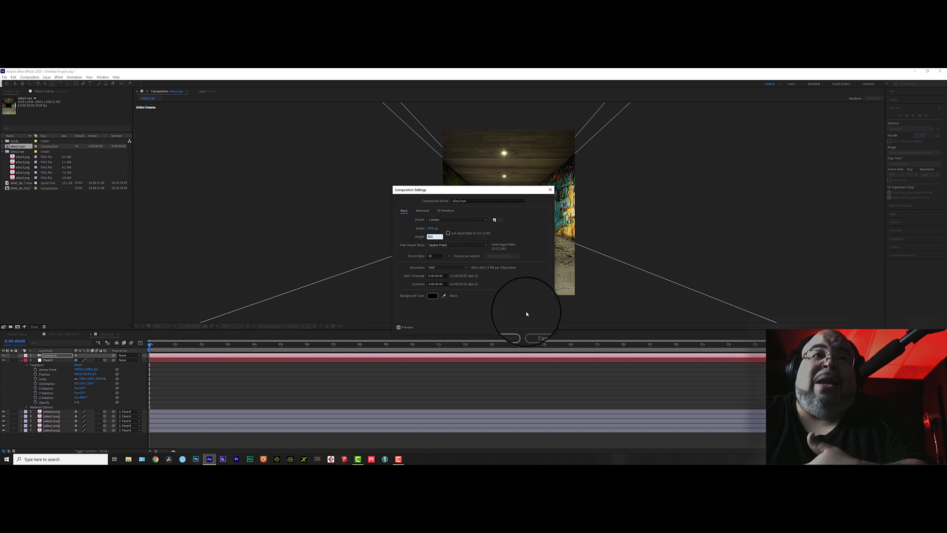
click(447, 257)
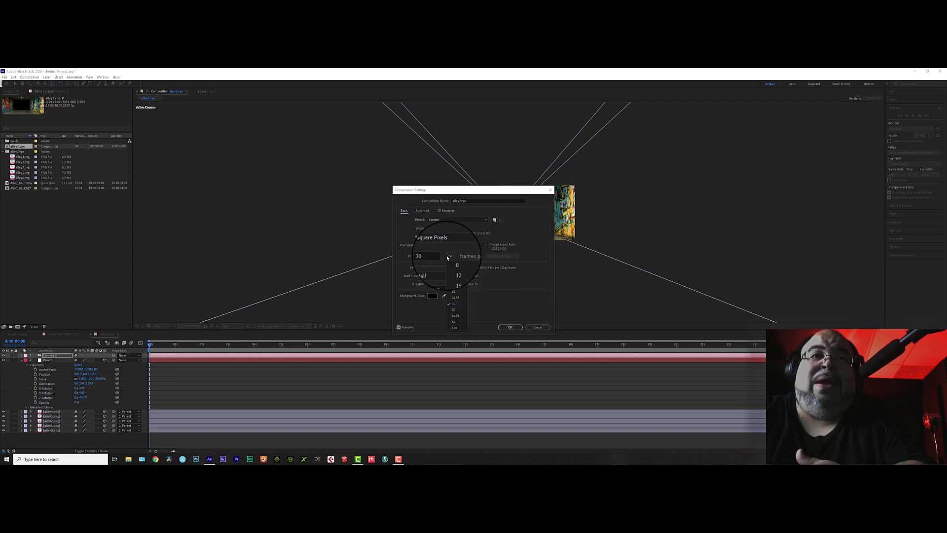
click(457, 316)
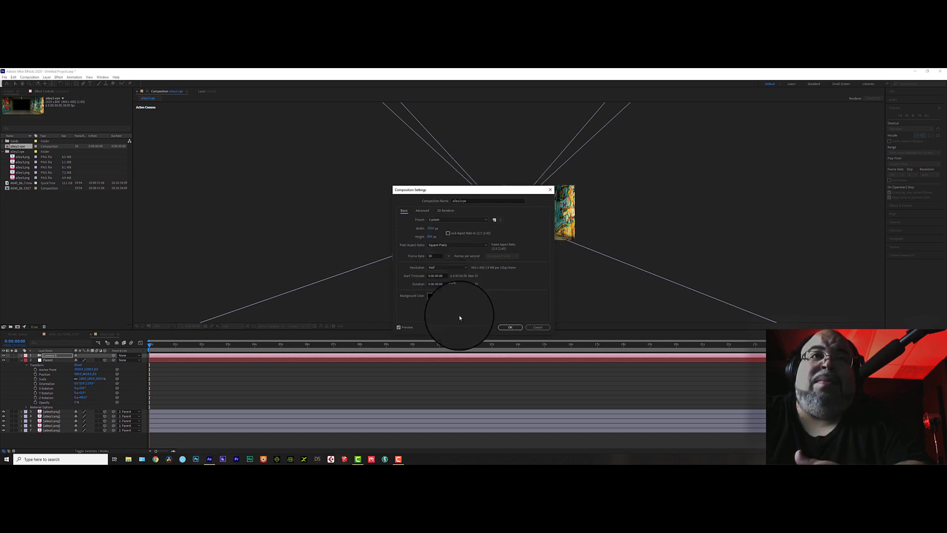
click(510, 327)
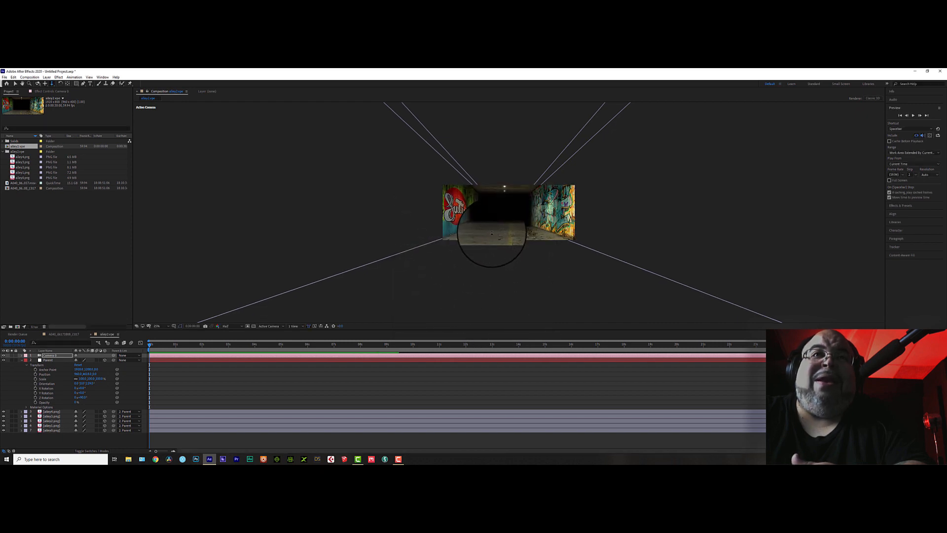
Step: Change Camera 0's lens preset to 35mm in its camera settings
click(15, 84)
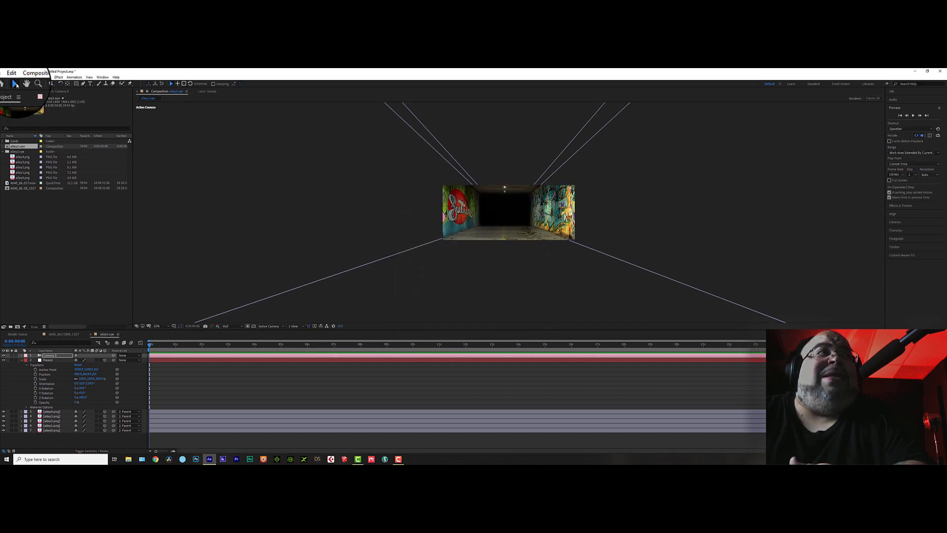
scroll(512, 214, up, 4)
scroll(512, 214, down, 2)
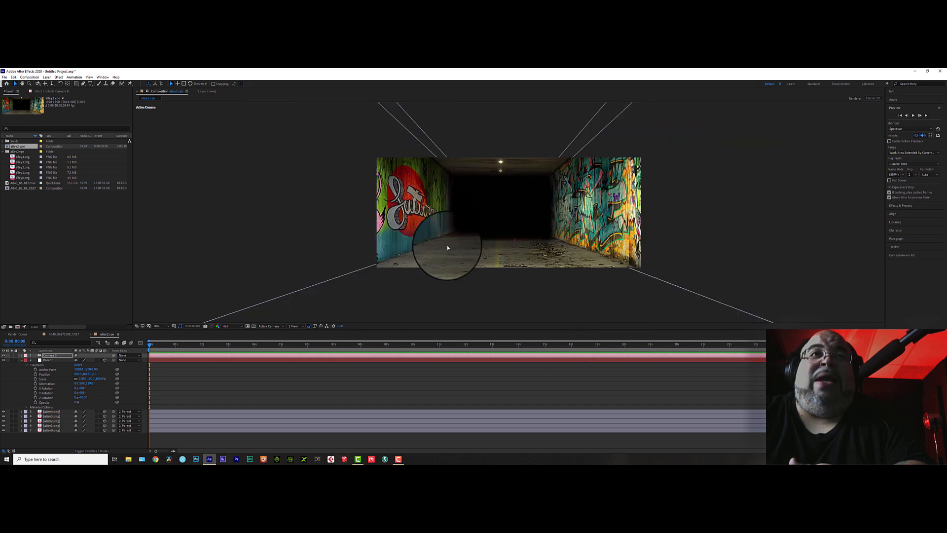
double_click(50, 355)
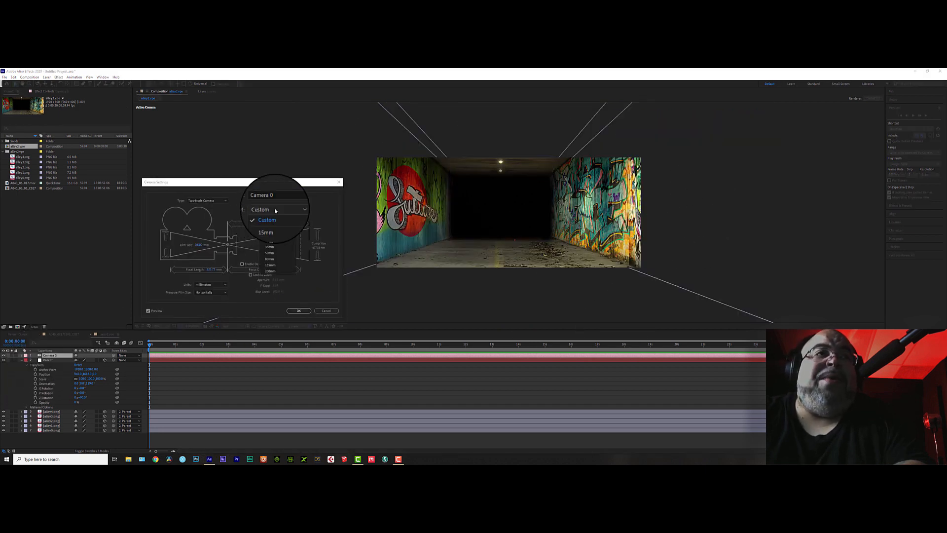
click(269, 247)
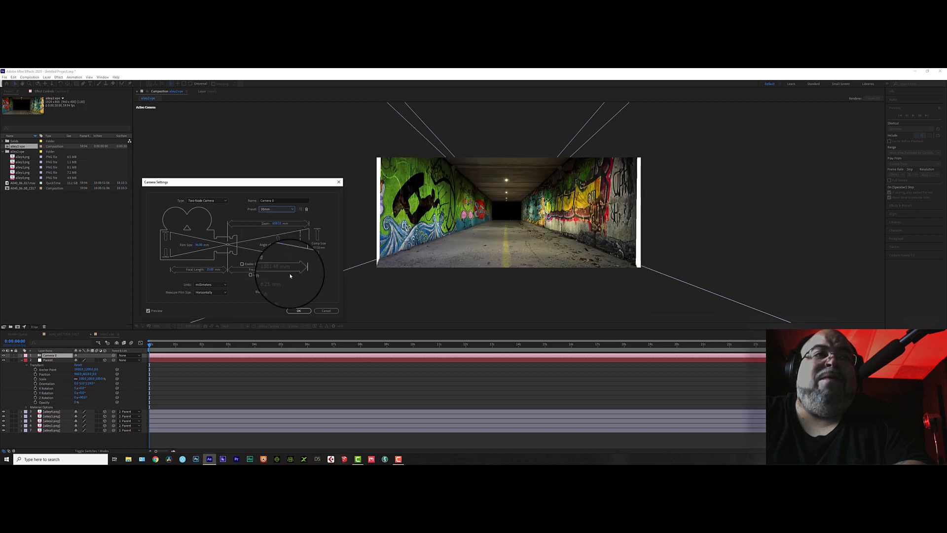
click(300, 311)
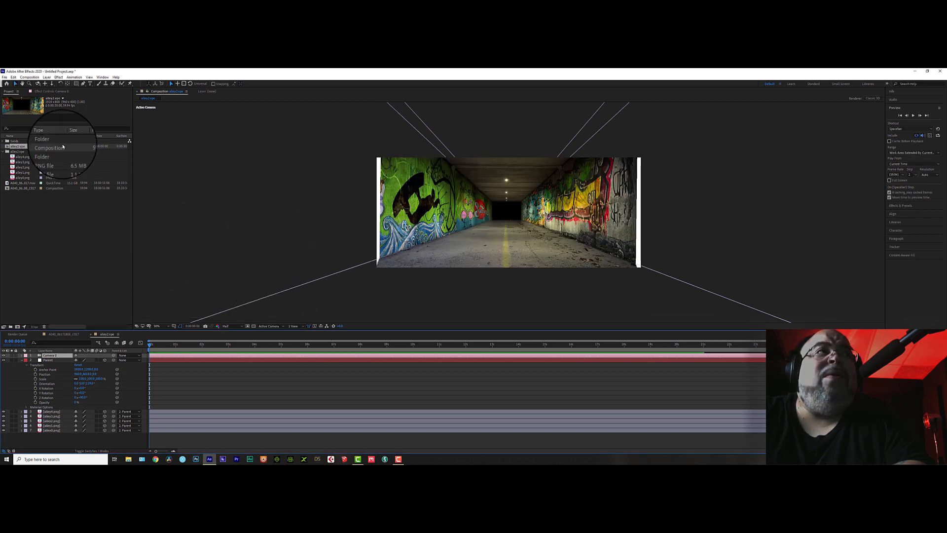
Step: Adjust the Parent null's Position until the tunnel covers the white edges of the frame, and collapse the null's properties
click(93, 374)
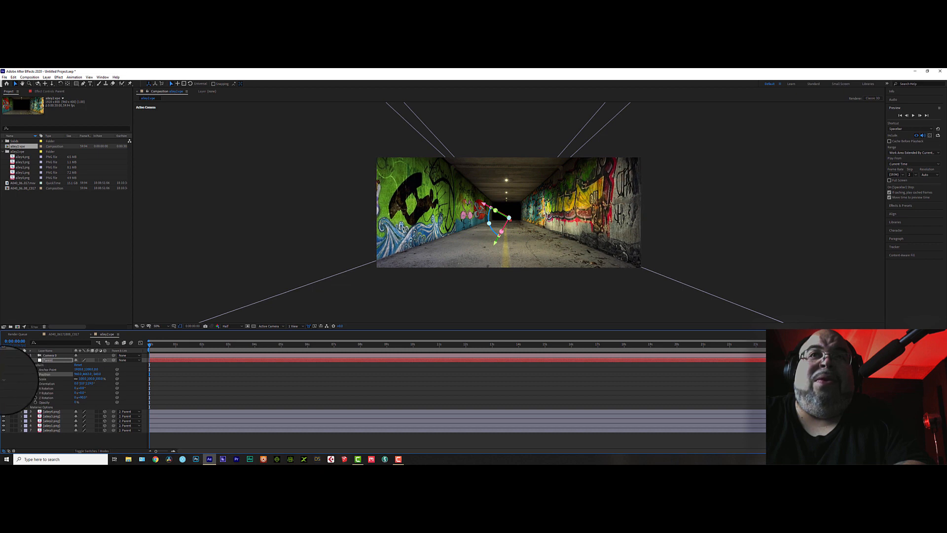
drag(2, 380, 1, 418)
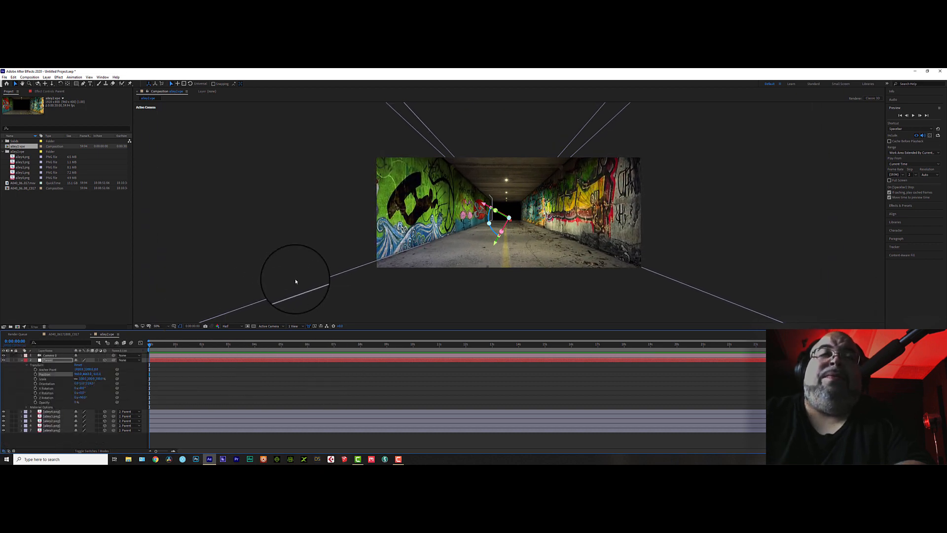
scroll(318, 233, up, 1)
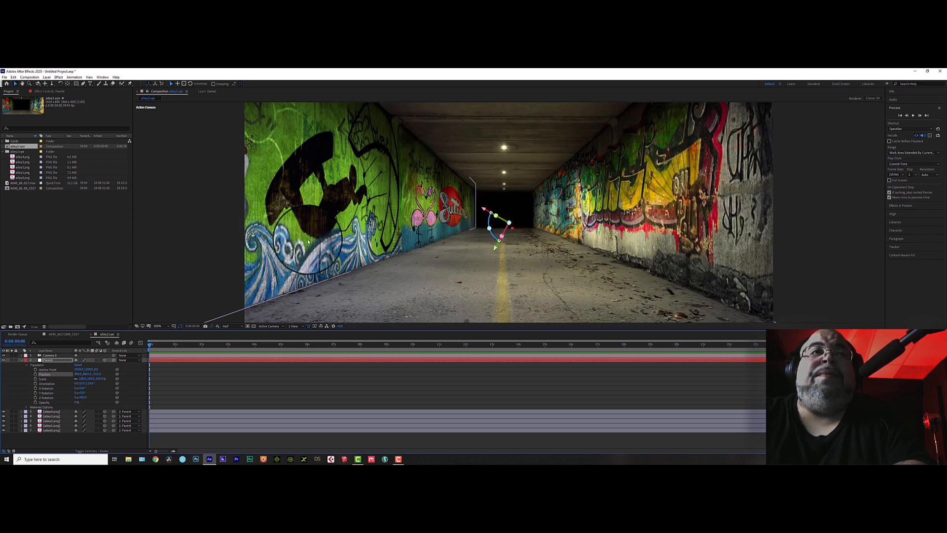
scroll(277, 242, down, 1)
click(272, 247)
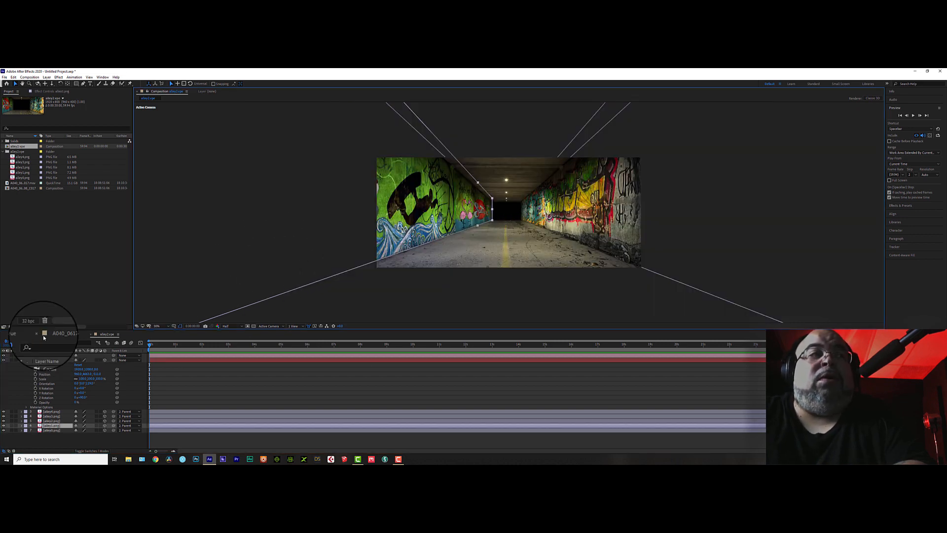
click(22, 360)
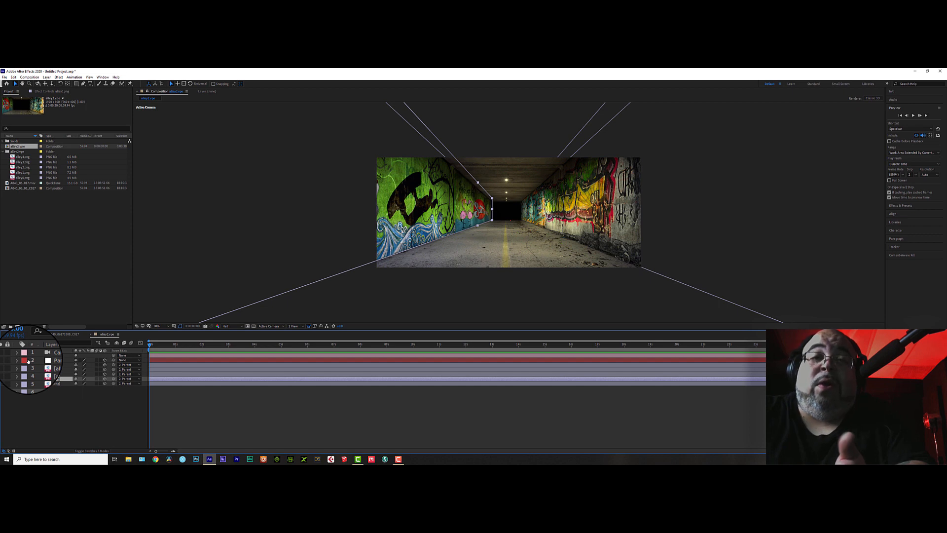
Step: Add the keyed A040_06171808_C017 composition to the alley2.vpe timeline between Camera 0 and the Parent null
click(20, 183)
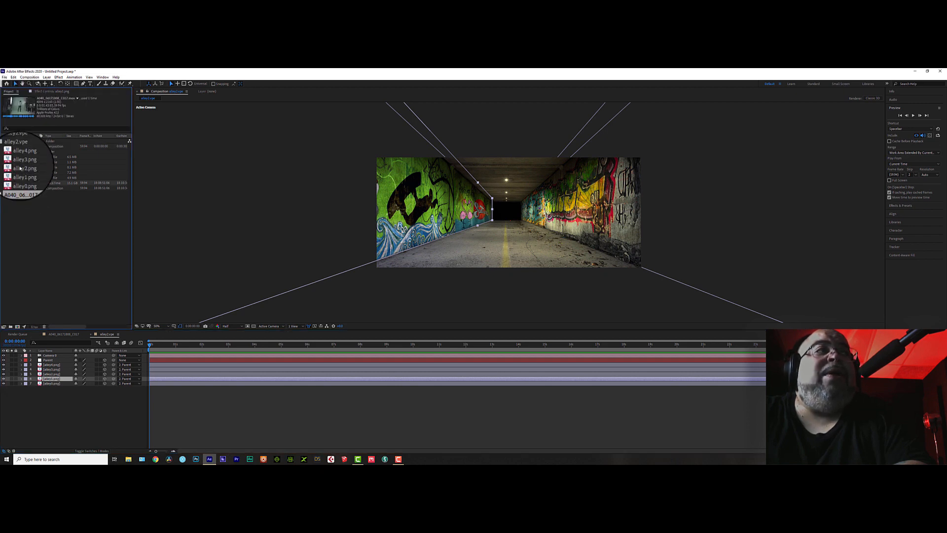
click(8, 189)
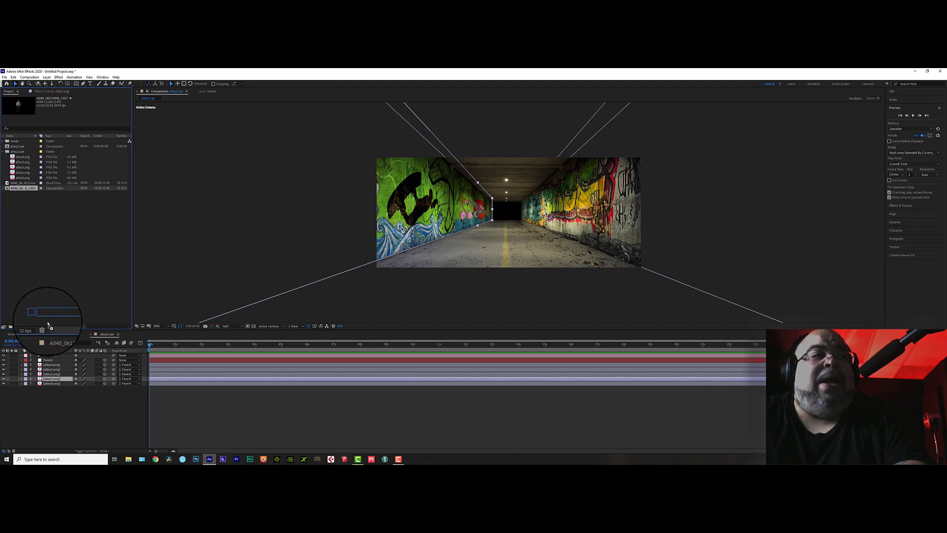
drag(44, 361, 47, 362)
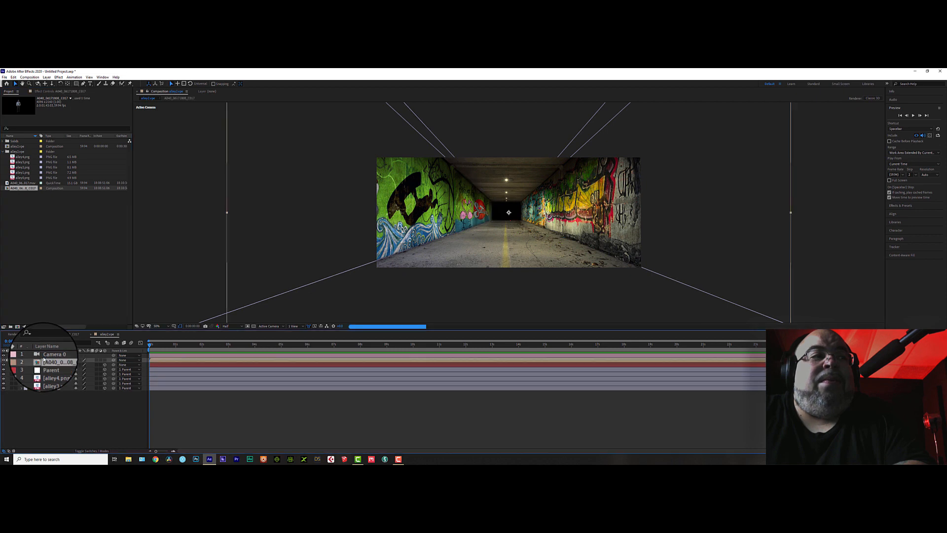
Step: Rename the added A040_06171808_C017 layer with the performer's name
right_click(49, 362)
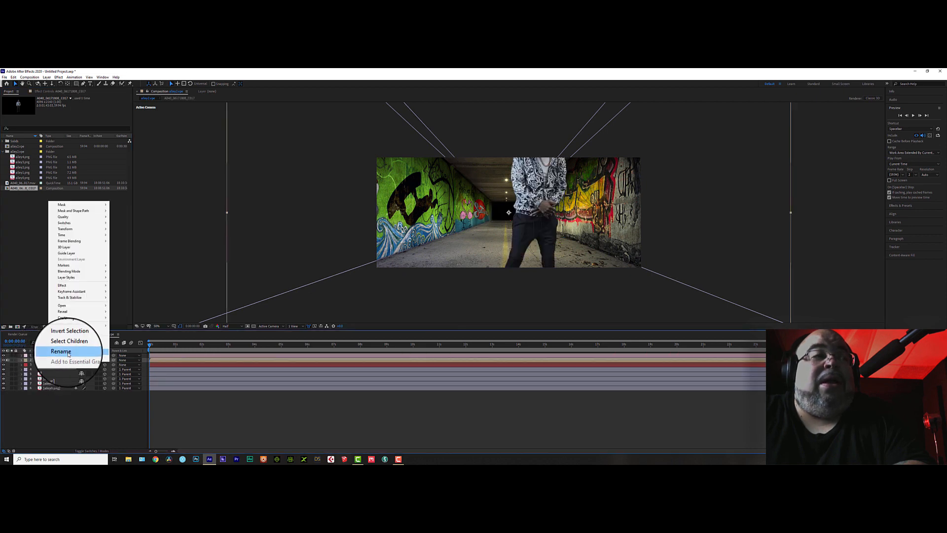
click(61, 349)
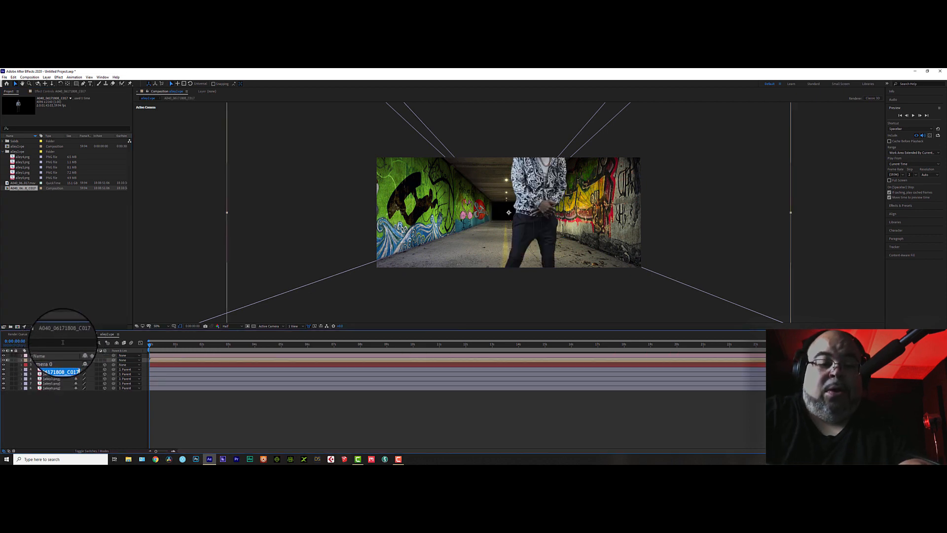
key(o)
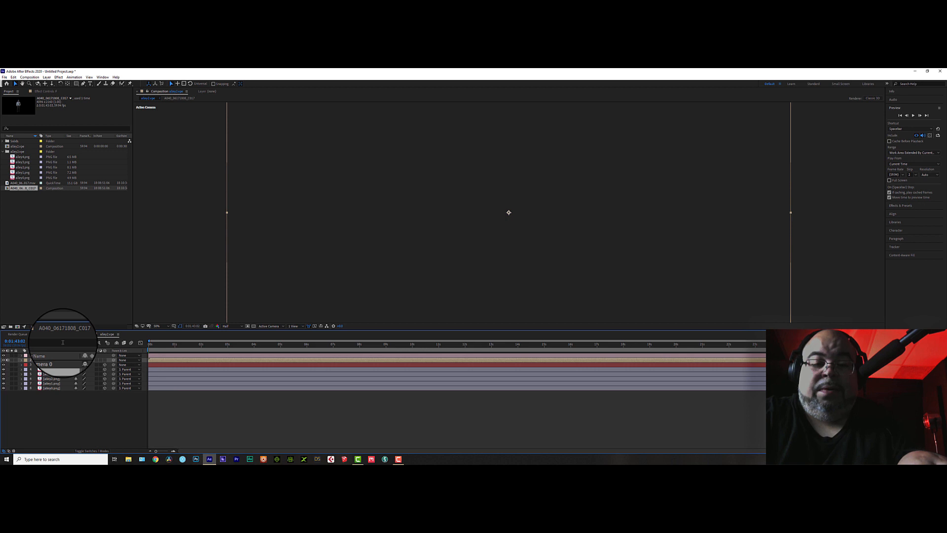
key(z)
key(Return)
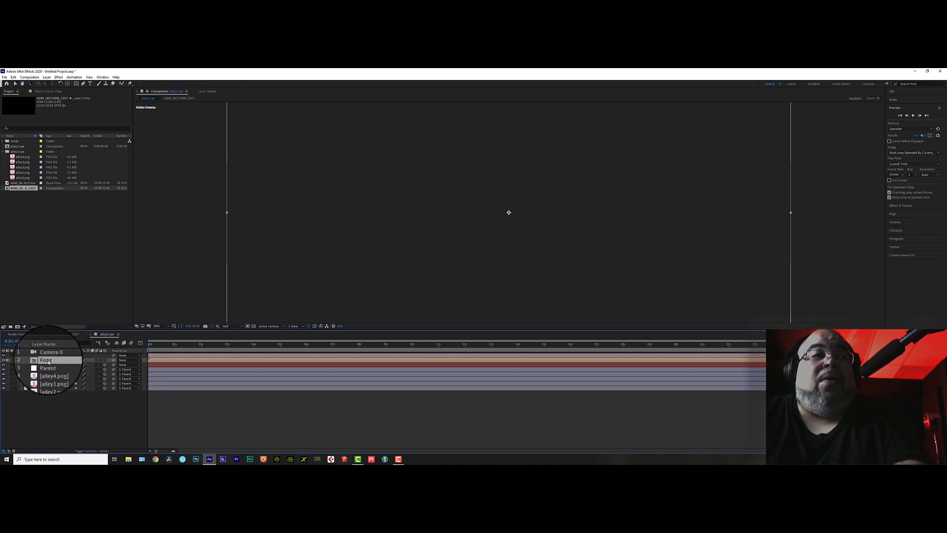
Step: Check the performer's nested composition, return to alley2.vpe, and move the performer layer's anchor point down between the feet
double_click(49, 360)
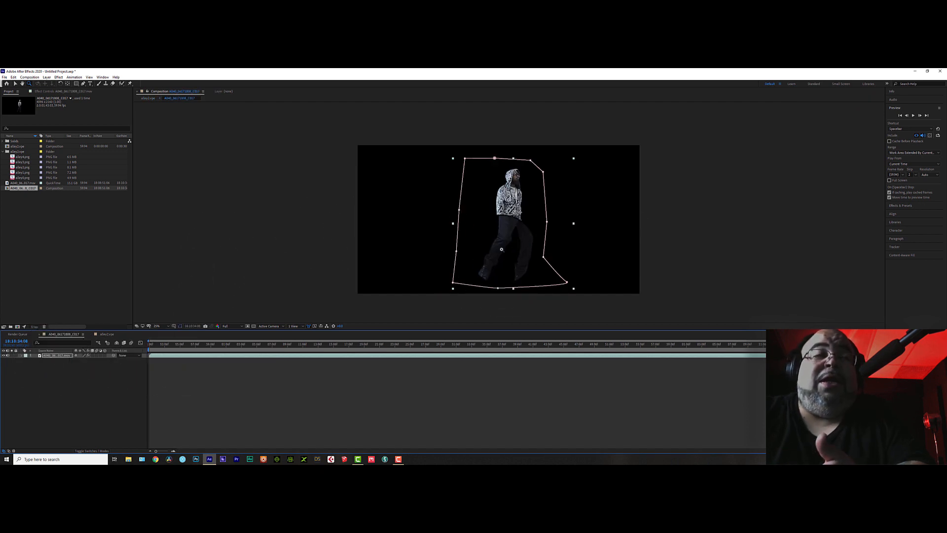
click(107, 334)
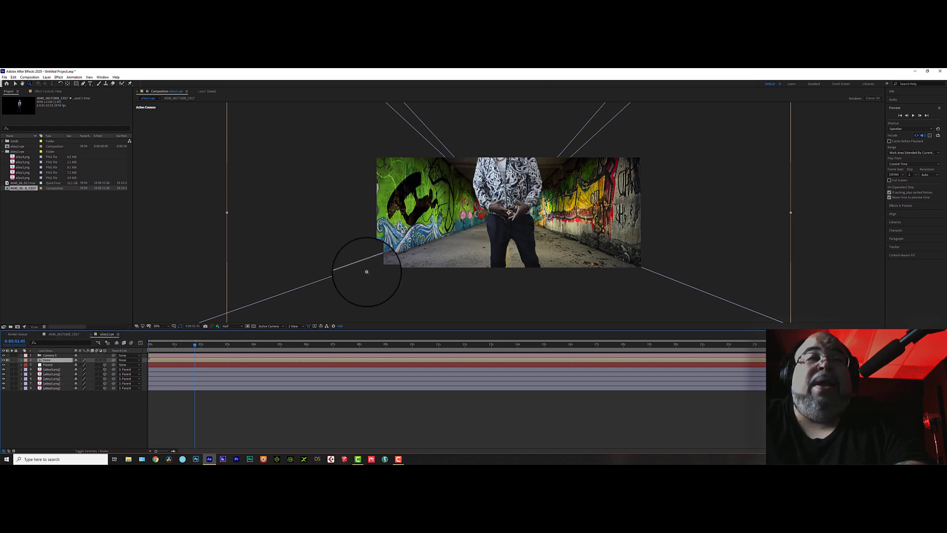
scroll(493, 209, down, 2)
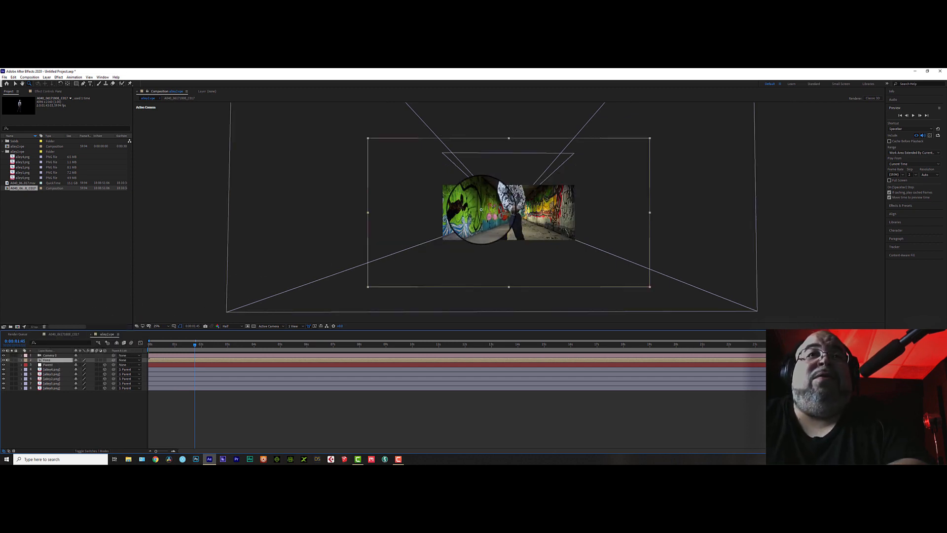
click(15, 83)
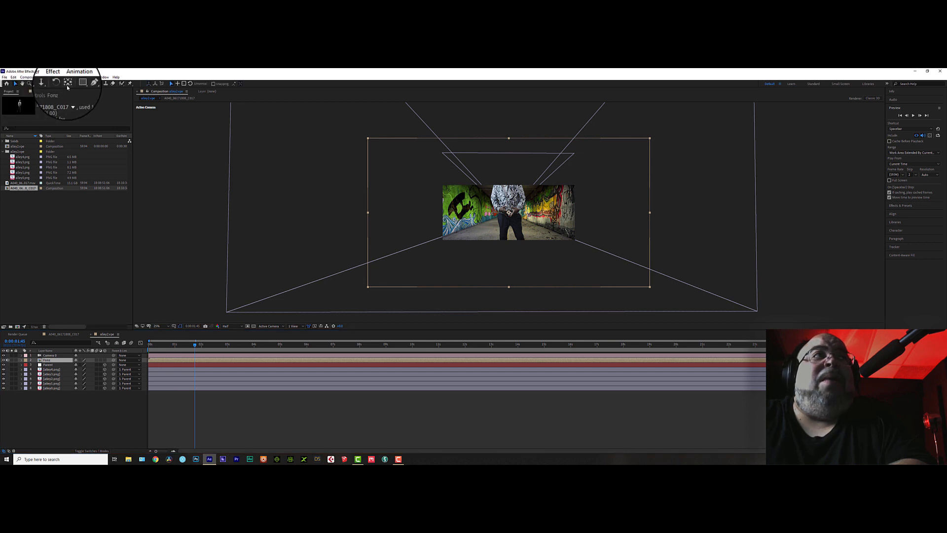
drag(508, 213, 439, 190)
click(16, 83)
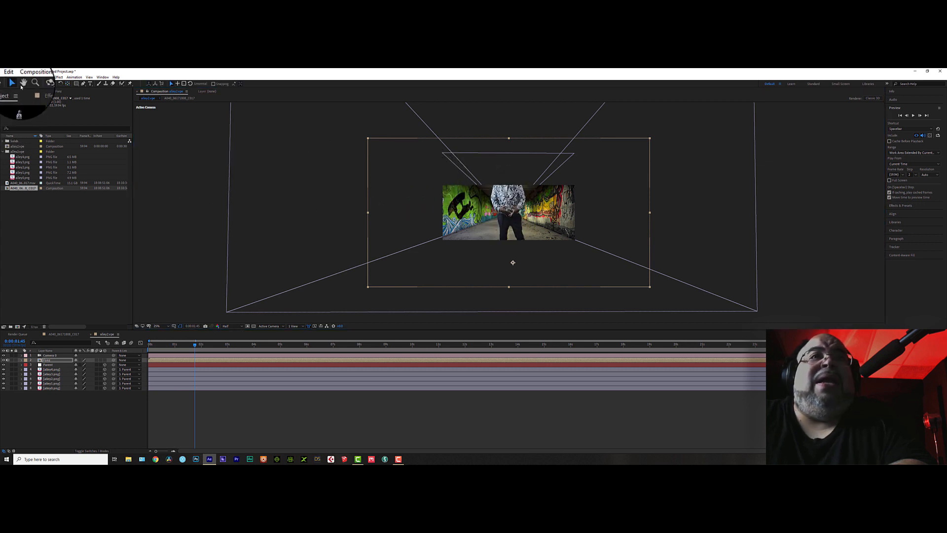
Step: Move the performer layer up so the feet stand on the tunnel floor within the frame
click(46, 360)
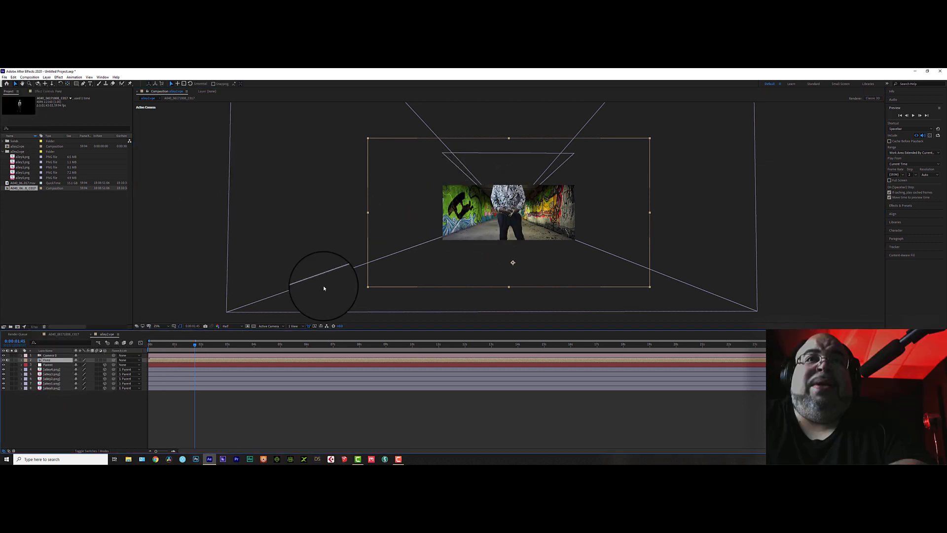
drag(502, 214, 500, 185)
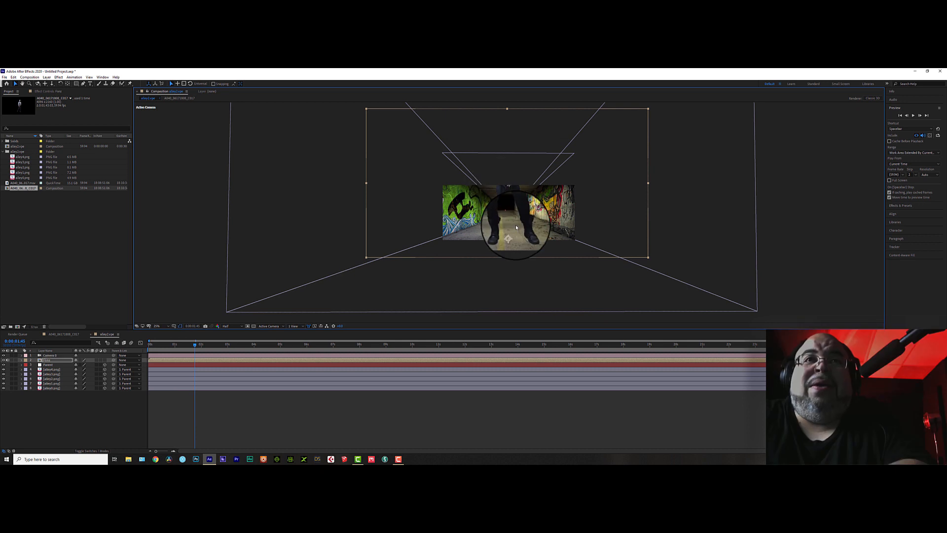
drag(514, 235, 515, 235)
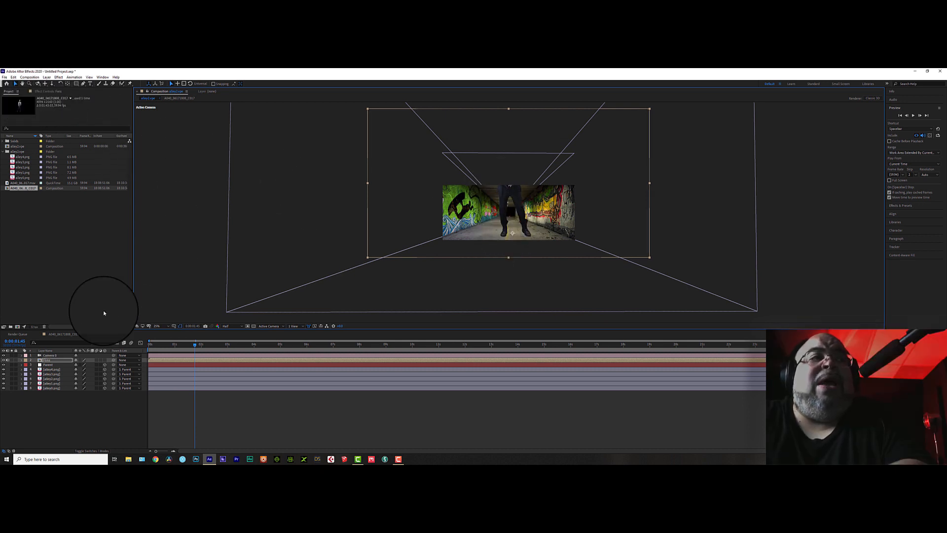
Step: Scale the performer layer down slightly around the feet and make it a 3D layer
key(s)
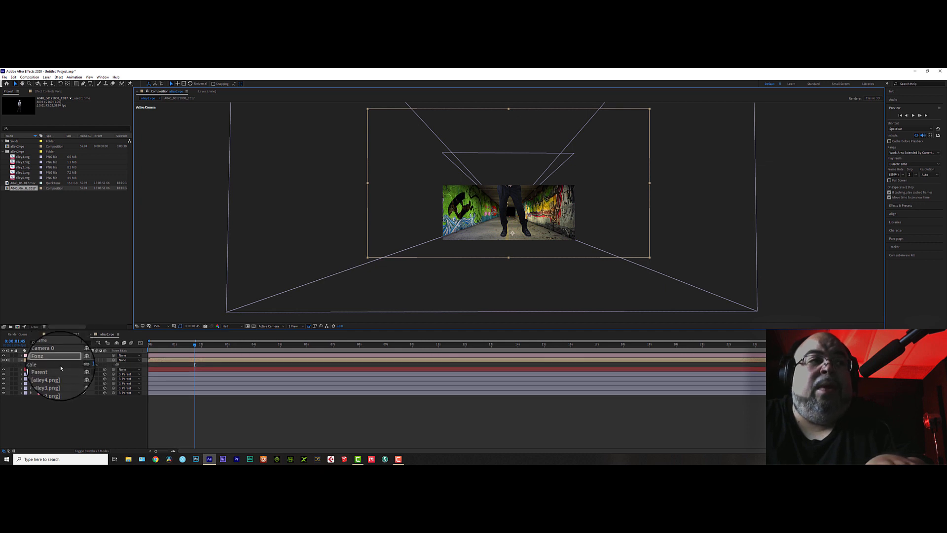
mouse_move(88, 365)
mouse_down()
mouse_move(75, 365)
mouse_move(89, 365)
mouse_up()
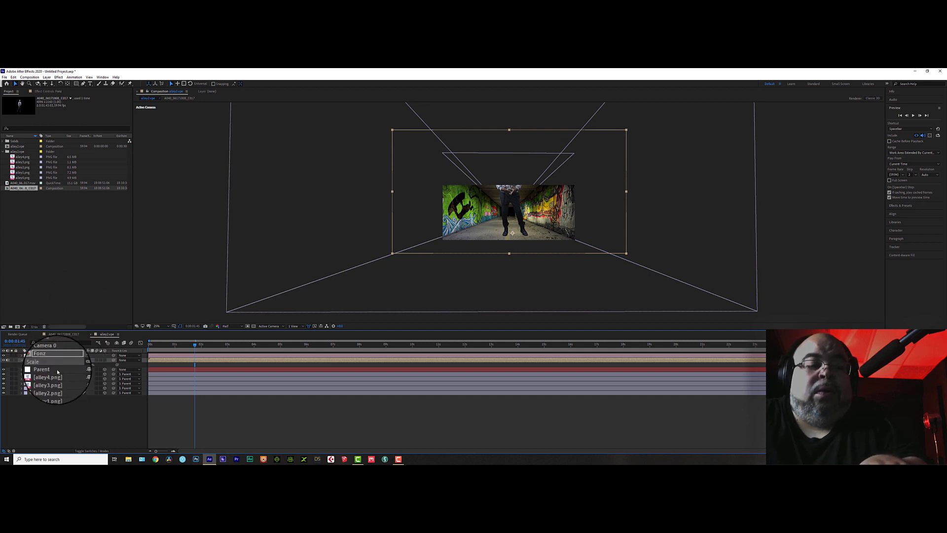
key(s)
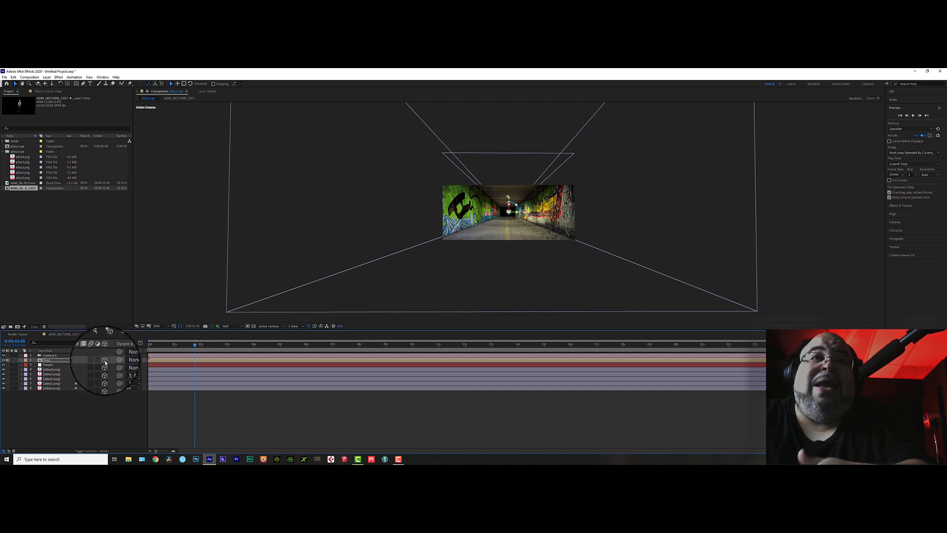
Step: Bring the 3D performer layer forward toward the camera and lower it until the feet stand on the tunnel floor
key(period)
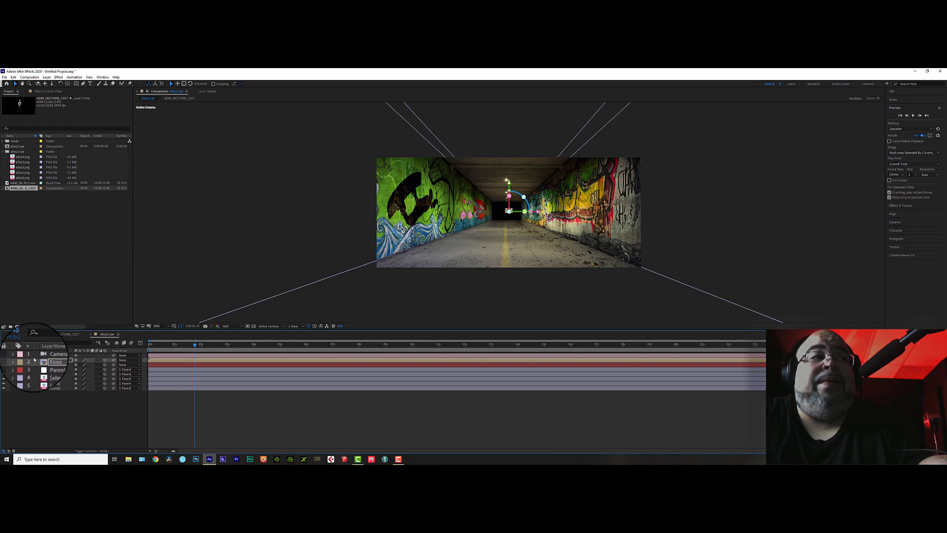
click(49, 361)
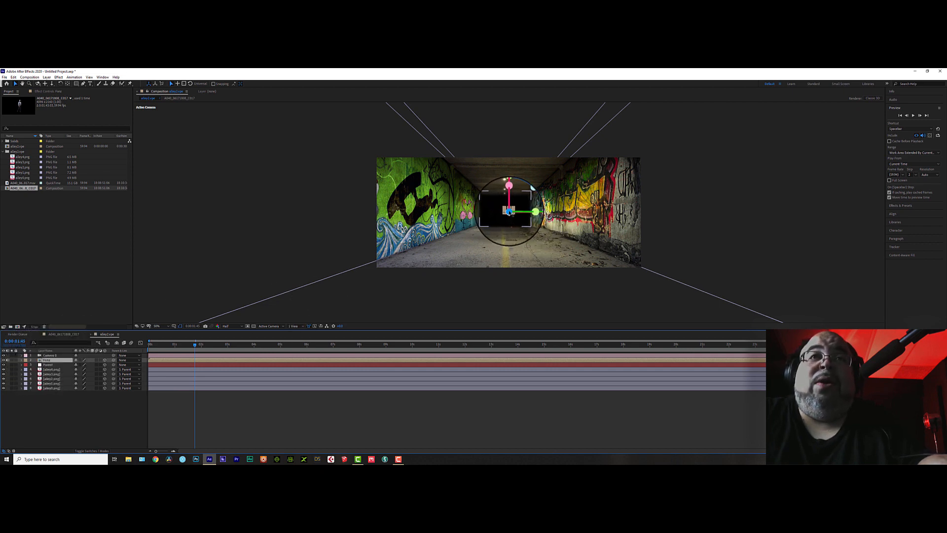
click(510, 213)
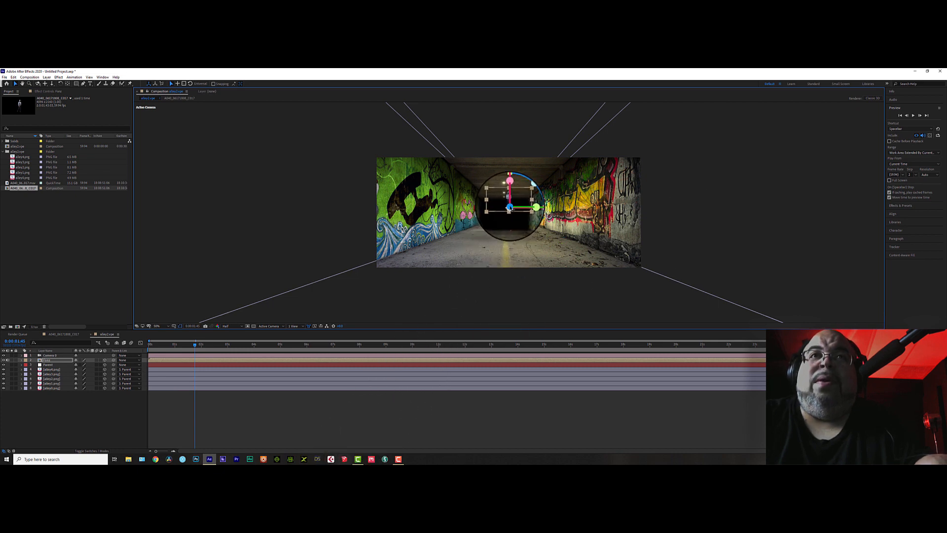
drag(510, 208, 943, 71)
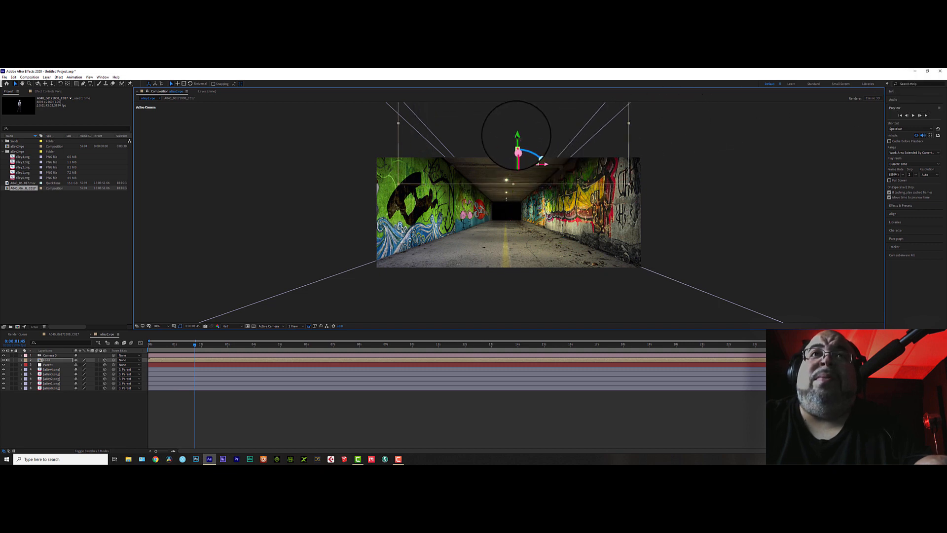
drag(518, 140, 520, 328)
drag(519, 266, 445, 264)
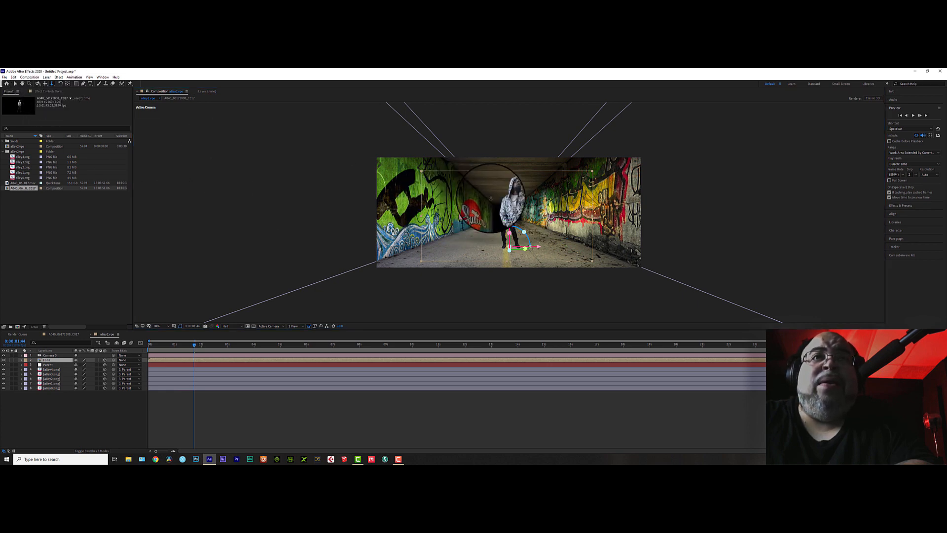
Step: Dolly the camera to test the performer's depth, and push the performer layer back and up to sit on the floor
click(408, 255)
drag(408, 255, 408, 254)
key(ctrl+z)
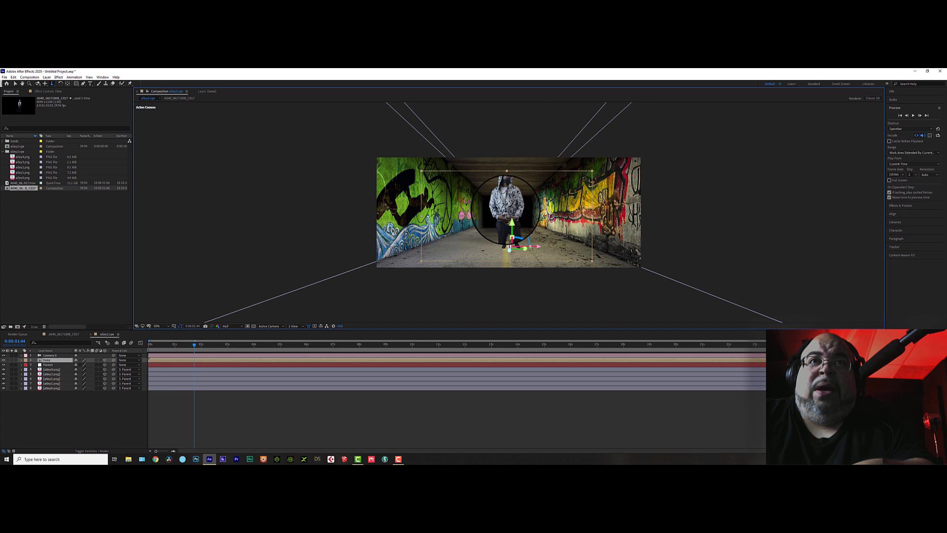
drag(506, 210, 509, 212)
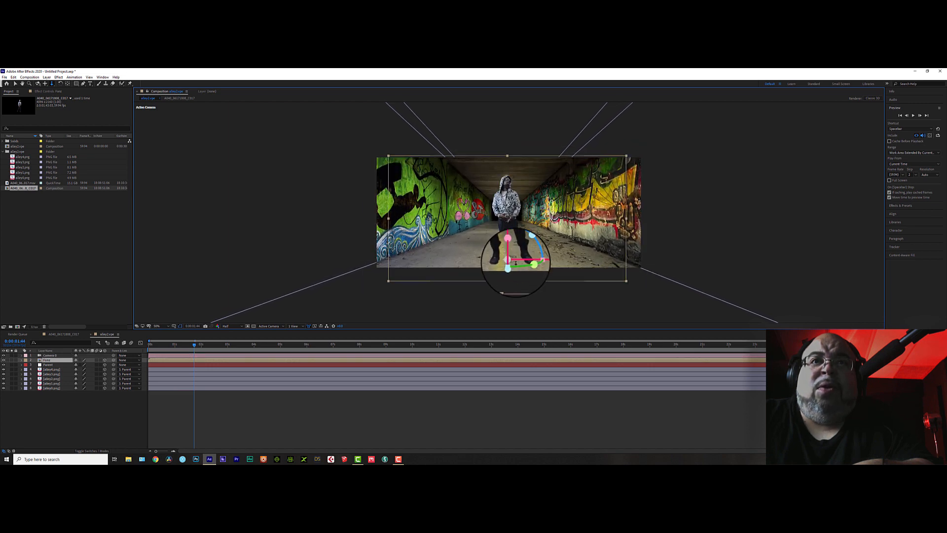
click(15, 83)
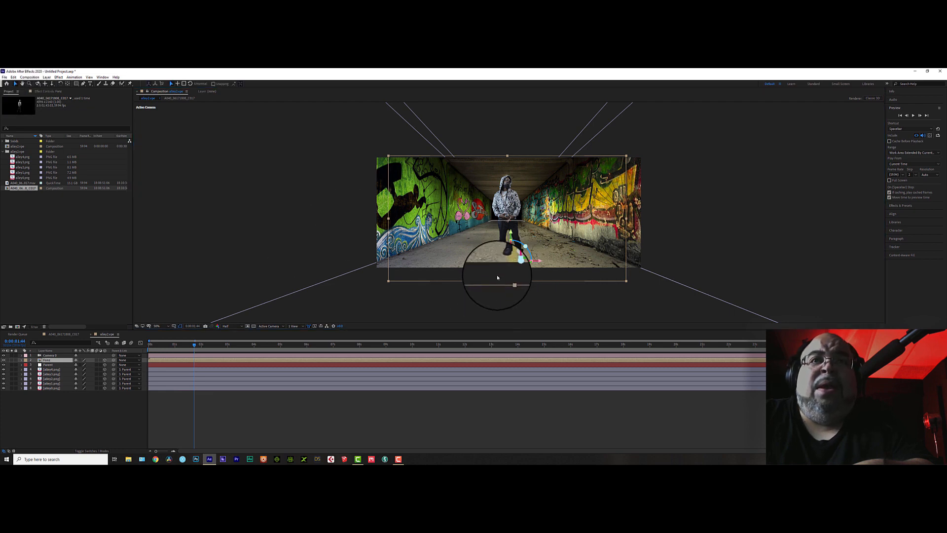
drag(512, 267, 487, 240)
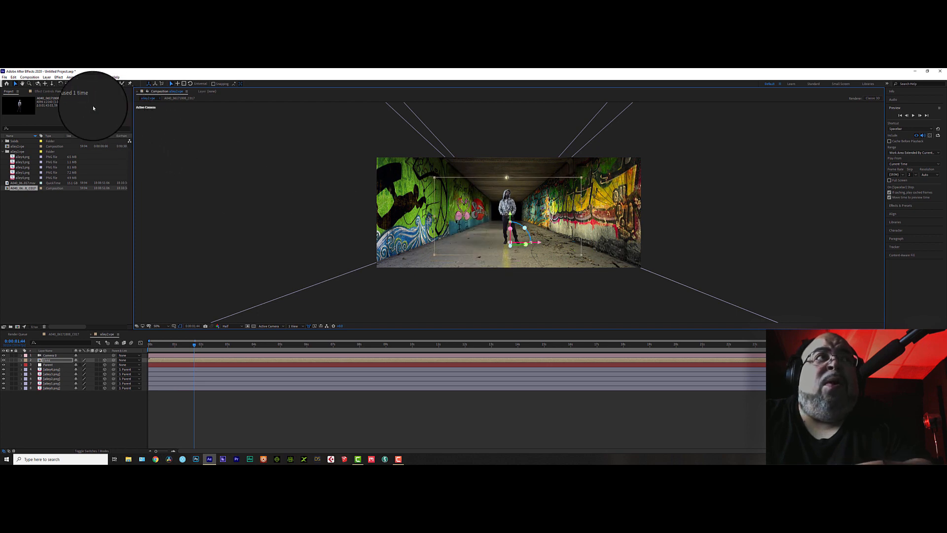
Step: Dolly and track the camera through the tunnel to examine the performer's parallax and footing against the walls and floor
click(51, 84)
mouse_move(515, 213)
mouse_down()
mouse_move(517, 204)
mouse_move(523, 211)
mouse_move(512, 209)
mouse_up()
click(46, 85)
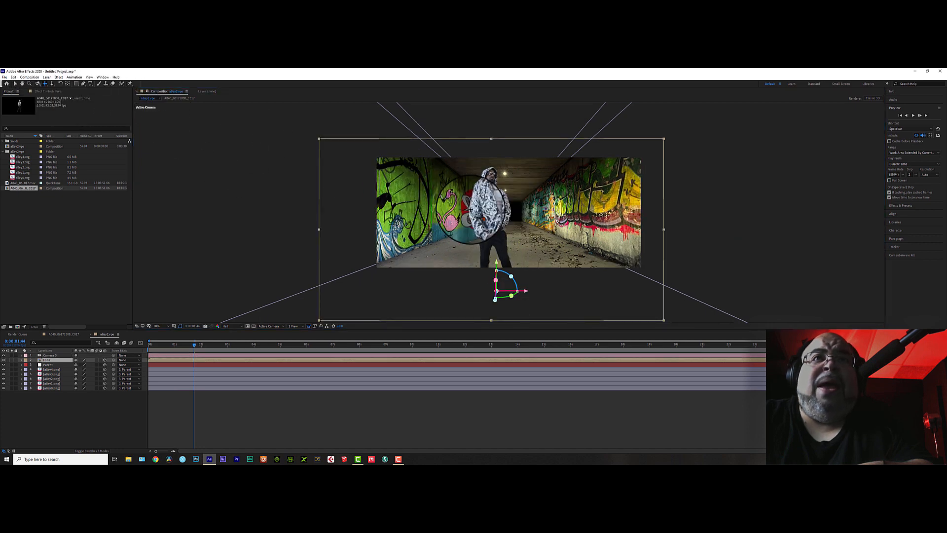
drag(531, 210, 505, 181)
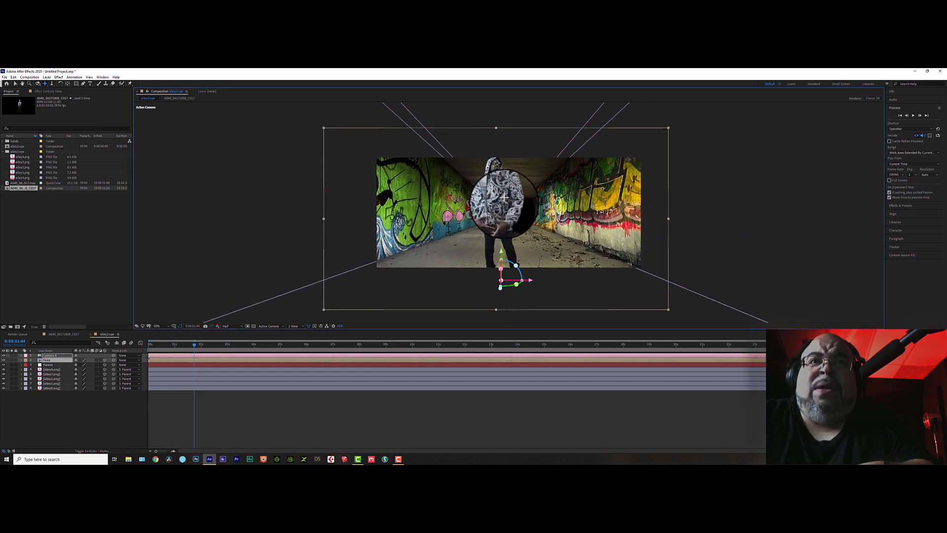
drag(508, 212, 507, 214)
click(52, 83)
drag(512, 214, 518, 202)
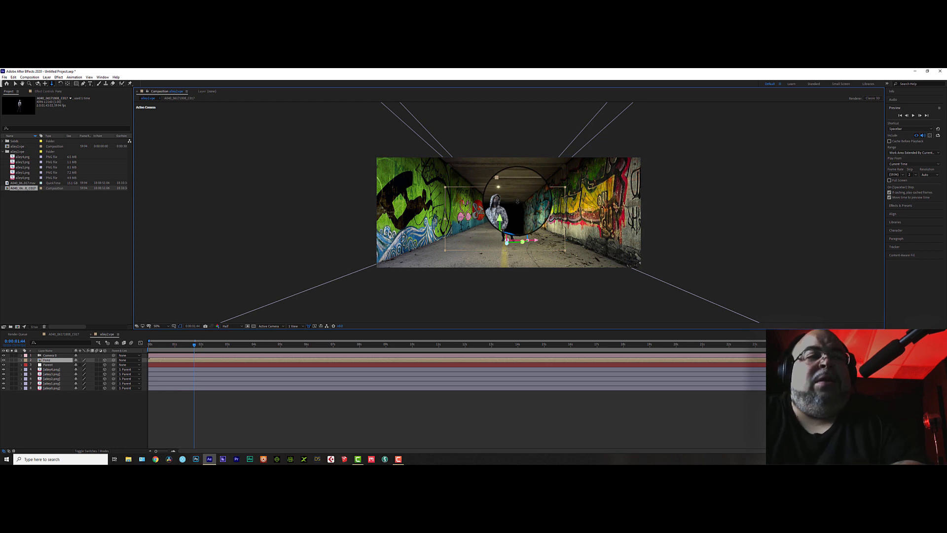
drag(518, 202, 517, 206)
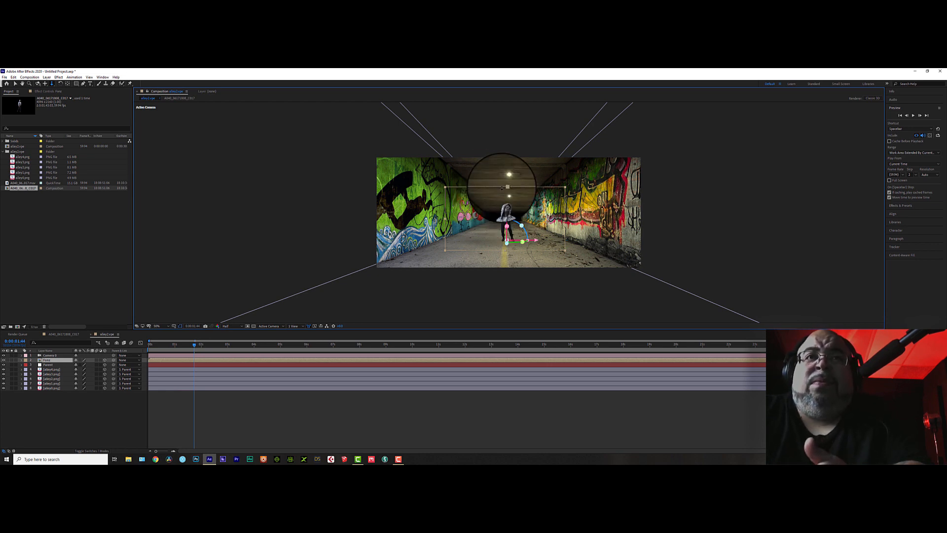
click(15, 83)
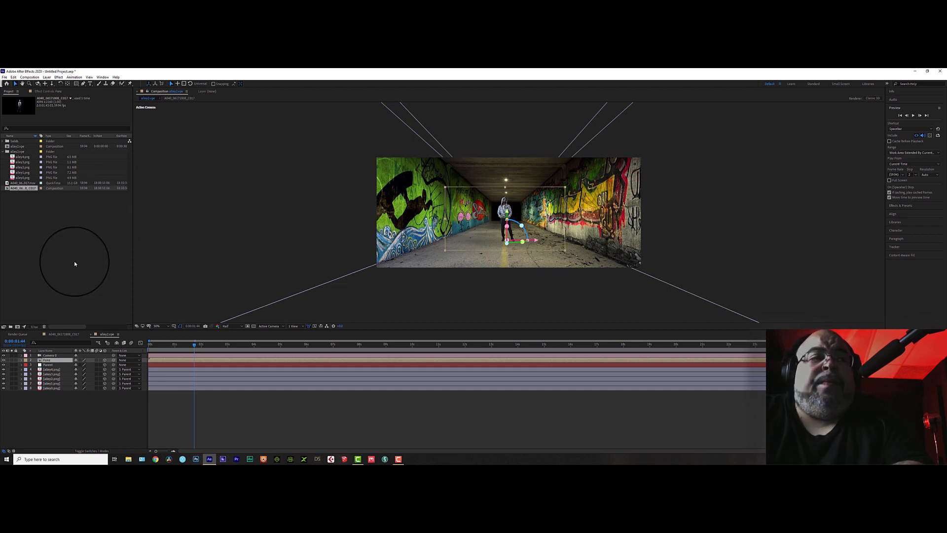
Step: Import the caution tape PNG from the pics folder, add it above Camera 0 in the alley2.vpe timeline and make it 3D
click(129, 459)
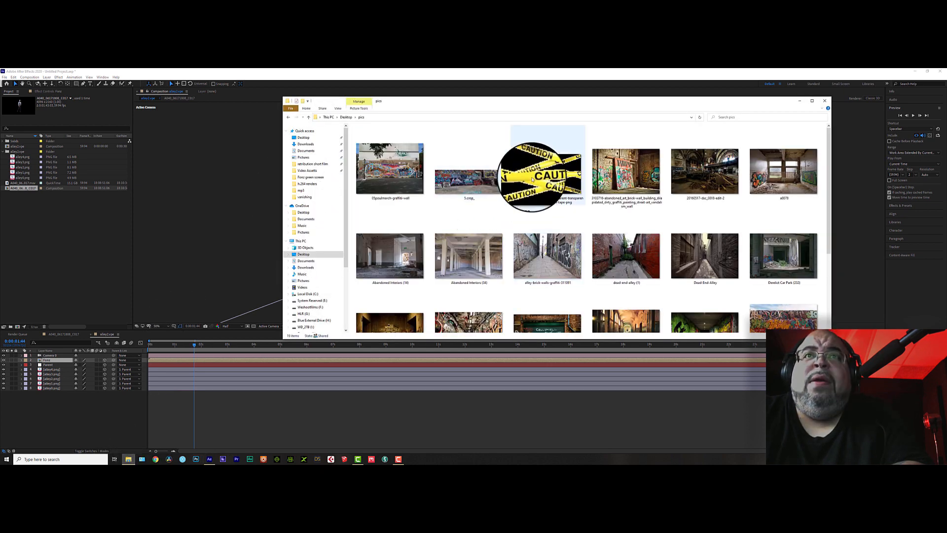
click(550, 170)
drag(552, 175, 45, 235)
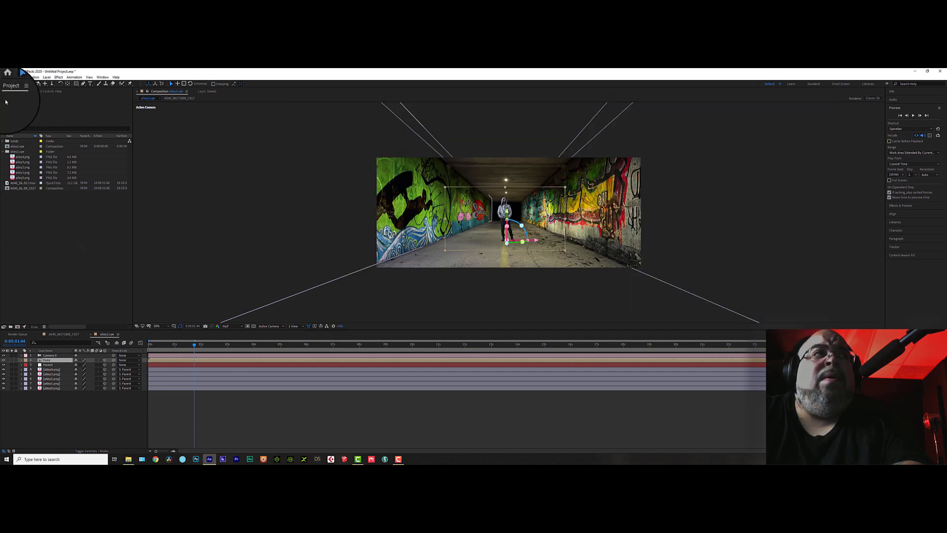
click(17, 193)
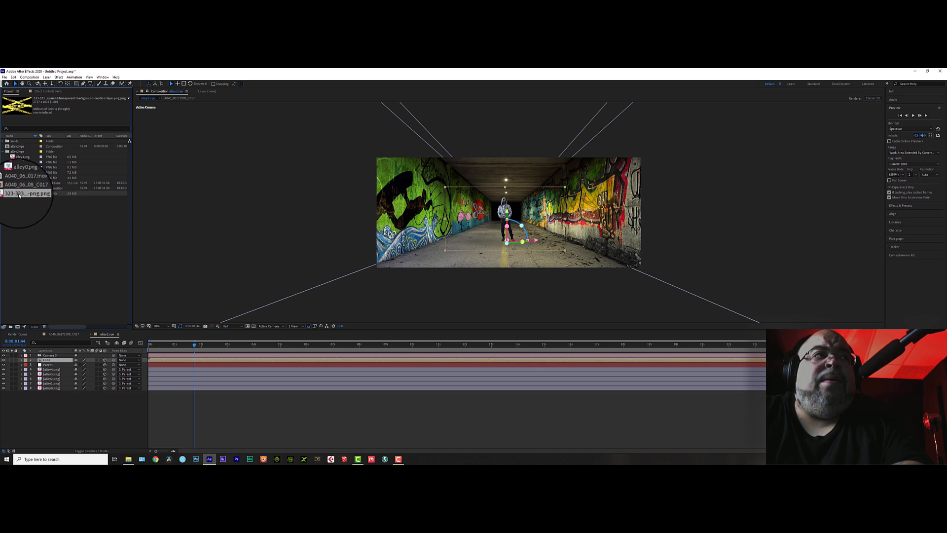
drag(19, 194, 55, 354)
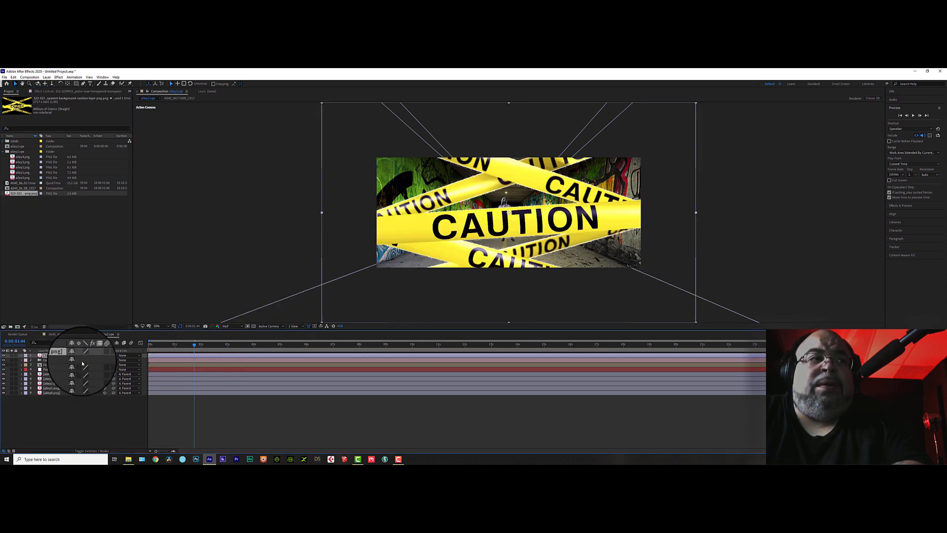
click(105, 356)
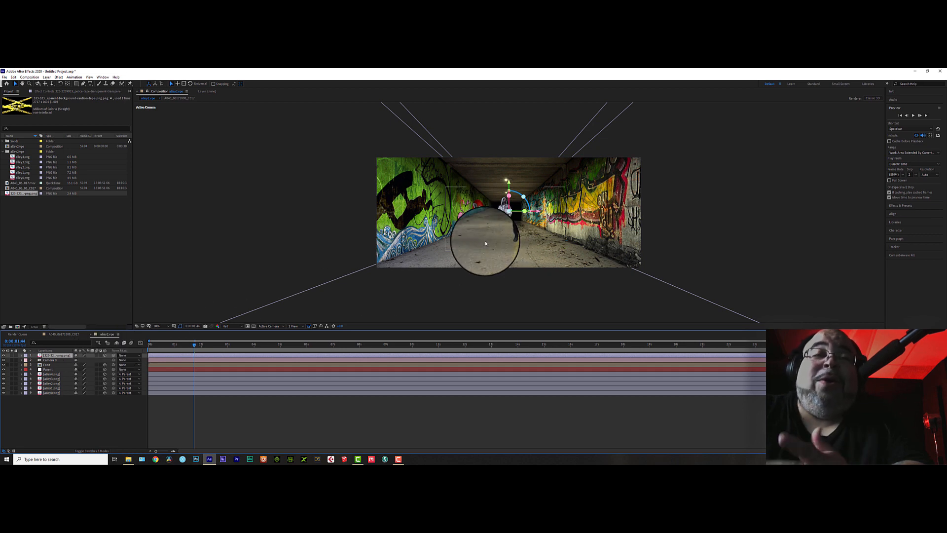
Step: Copy the performer layer's Position value and paste it onto the caution tape layer's Position
click(434, 241)
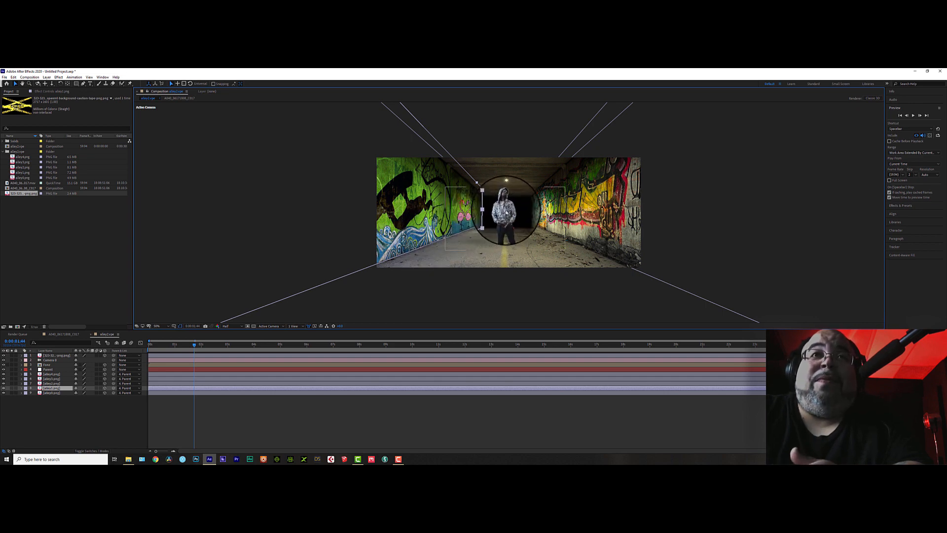
click(505, 212)
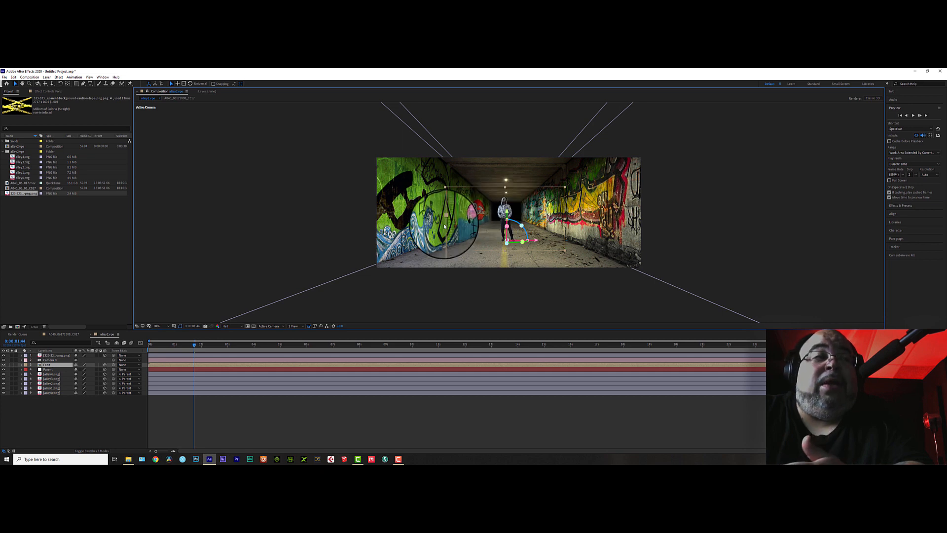
key(p)
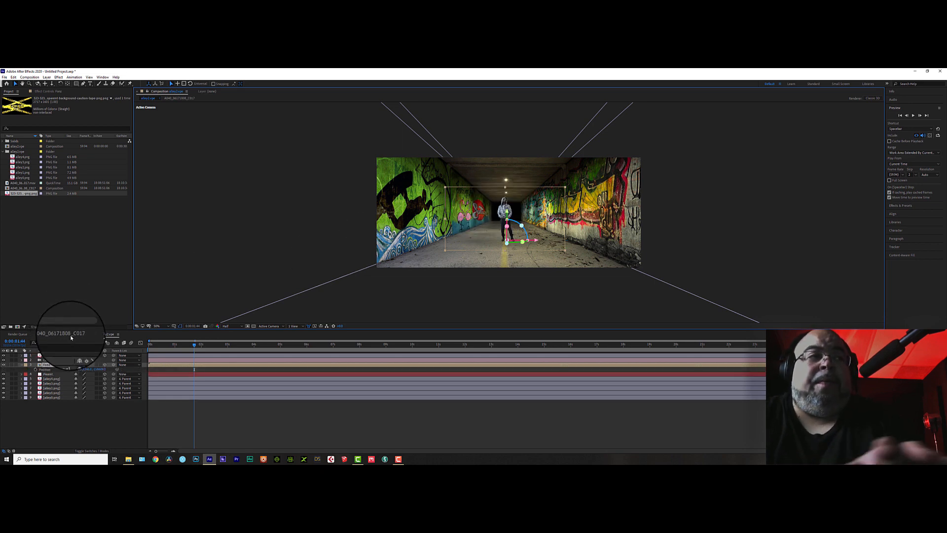
click(51, 356)
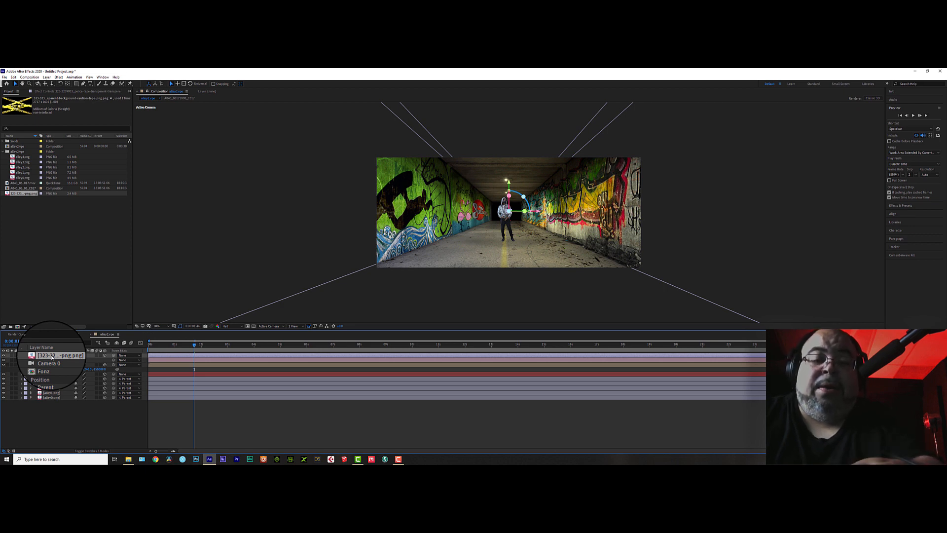
key(p)
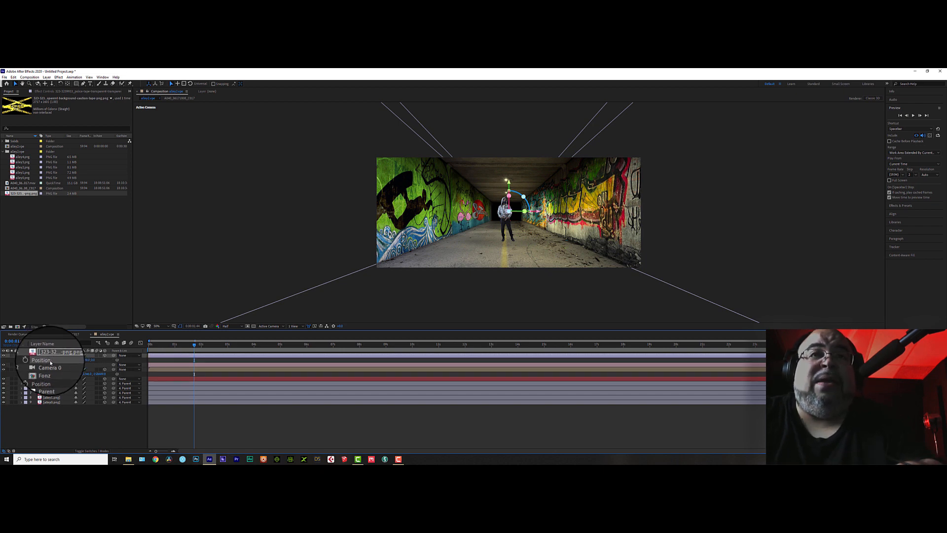
key(ctrl+v)
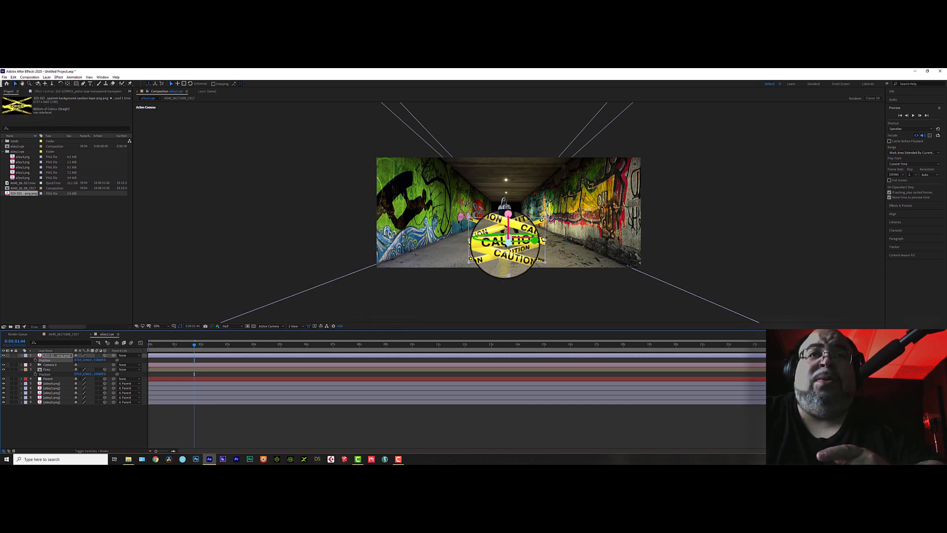
Step: Bring the caution tape forward in front of the performer, and adjust its height and scale to span the tunnel's width
drag(507, 242, 207, 302)
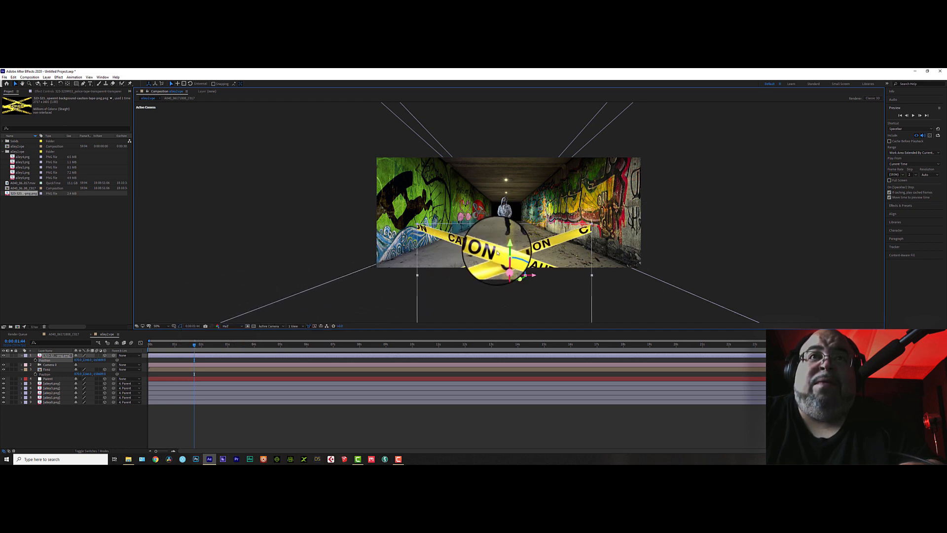
drag(505, 247, 503, 192)
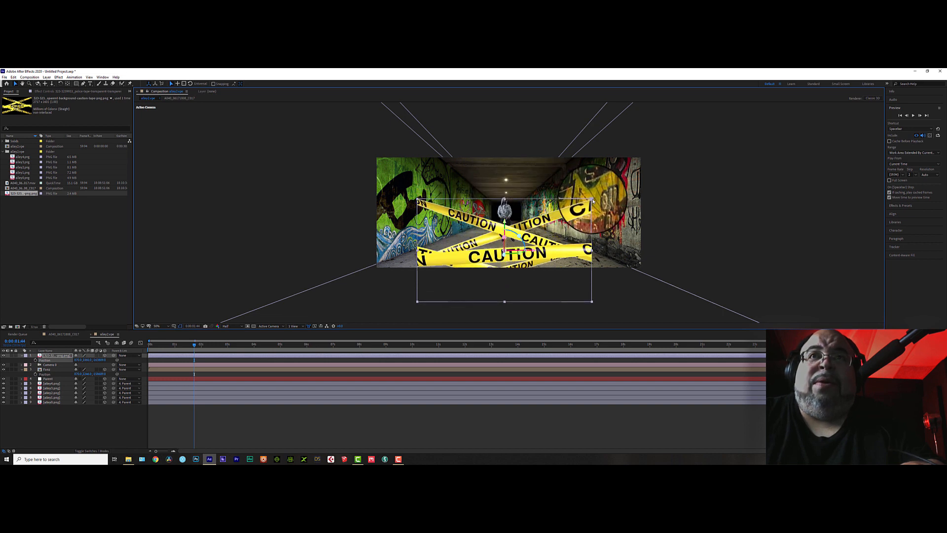
drag(592, 199, 725, 153)
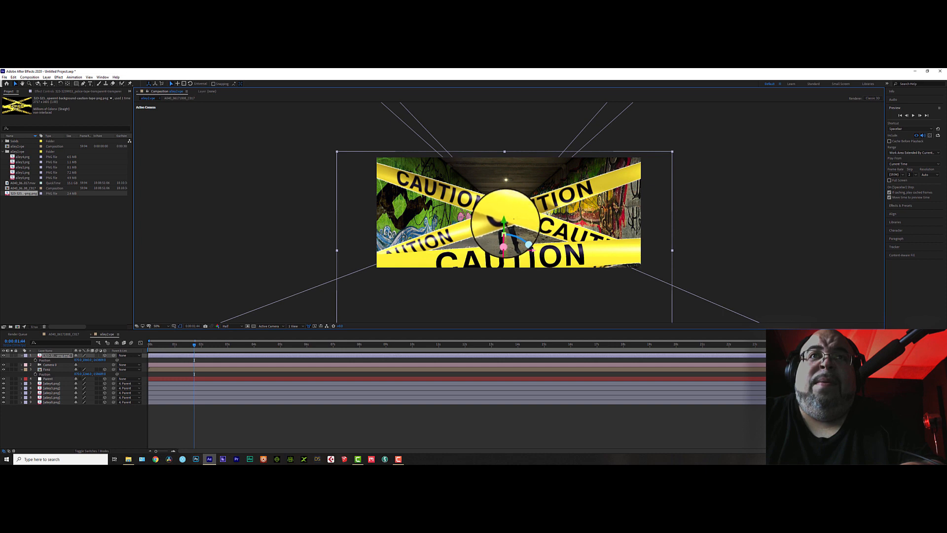
drag(508, 245, 504, 268)
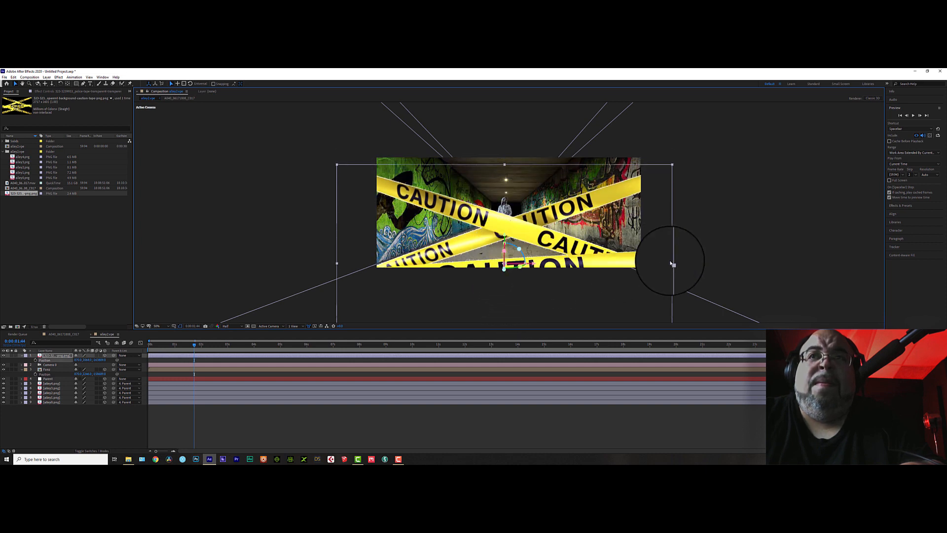
drag(673, 265, 645, 257)
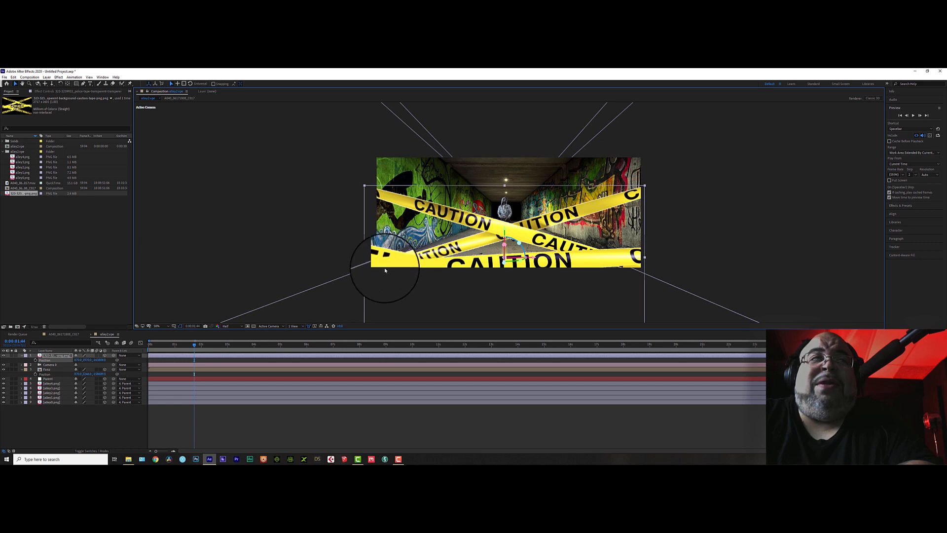
Step: Dolly the camera to check the caution tape's depth relative to the performer and tunnel
click(51, 85)
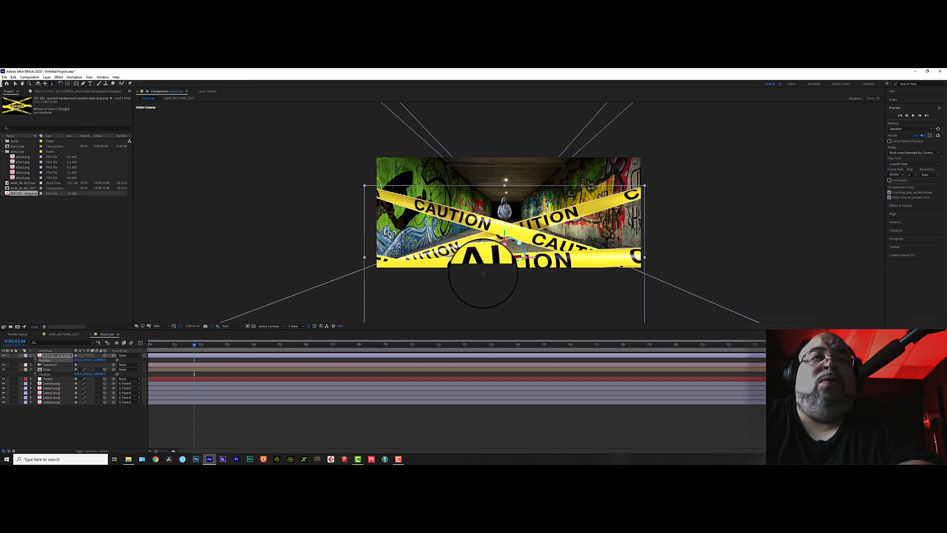
drag(509, 218, 511, 212)
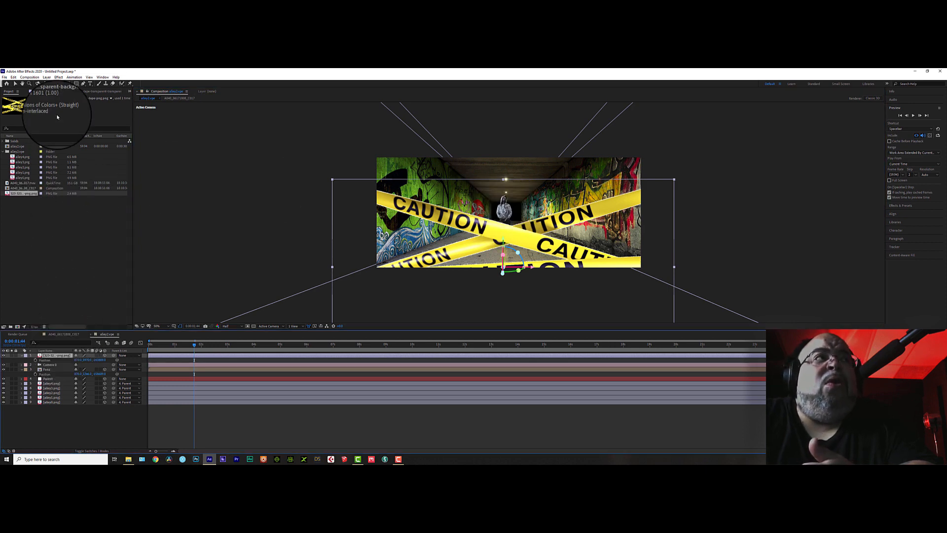
Step: Try a Fast Box Blur with an 18.0 blur radius on the caution tape layer, and switch the effect off
click(30, 91)
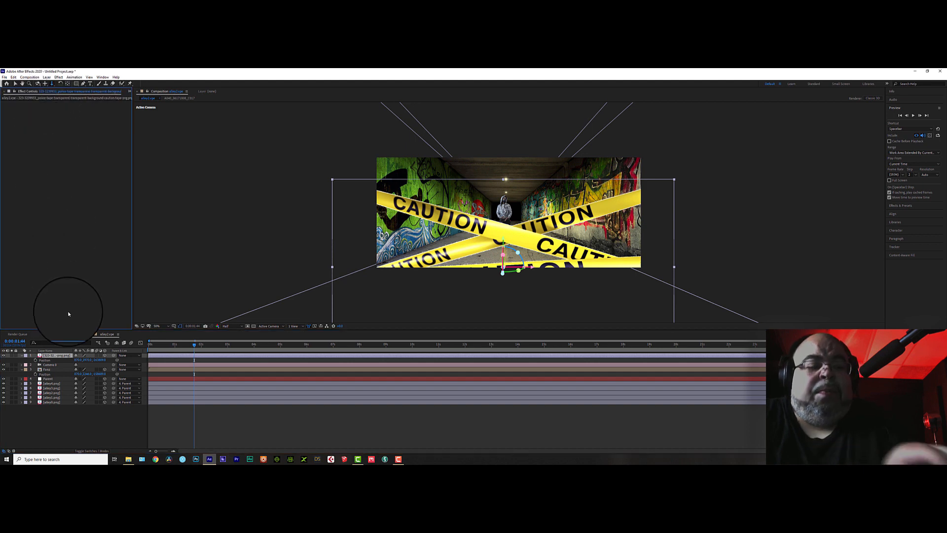
key(ctrl+space)
text(bl)
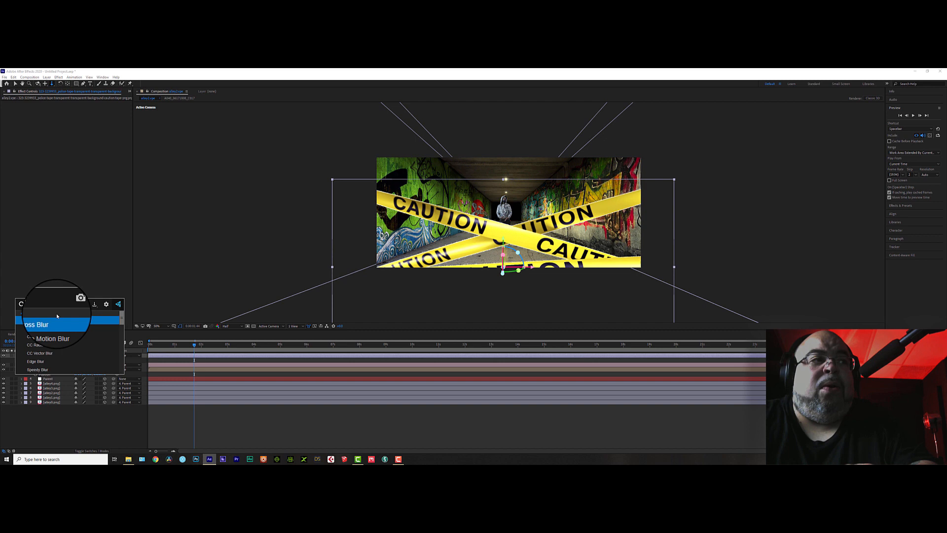
scroll(66, 352, down, 5)
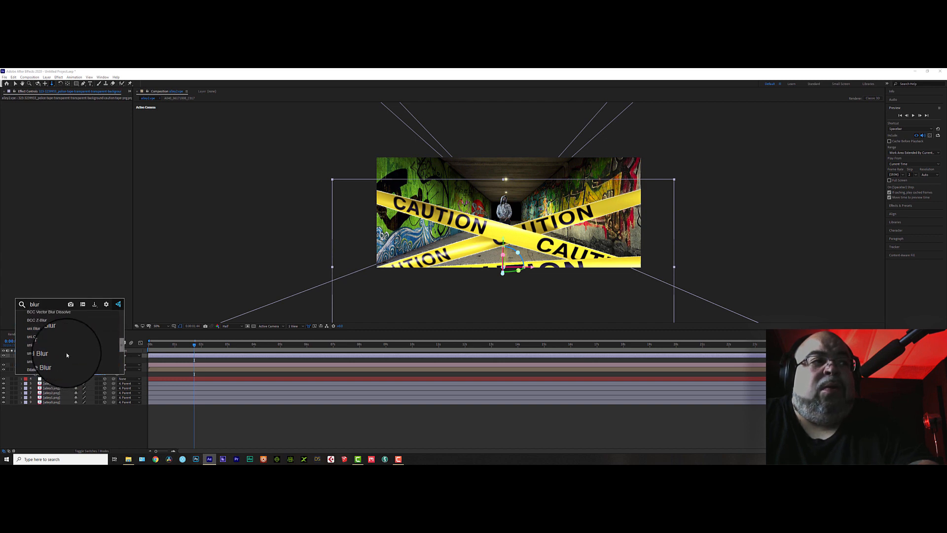
scroll(66, 352, down, 5)
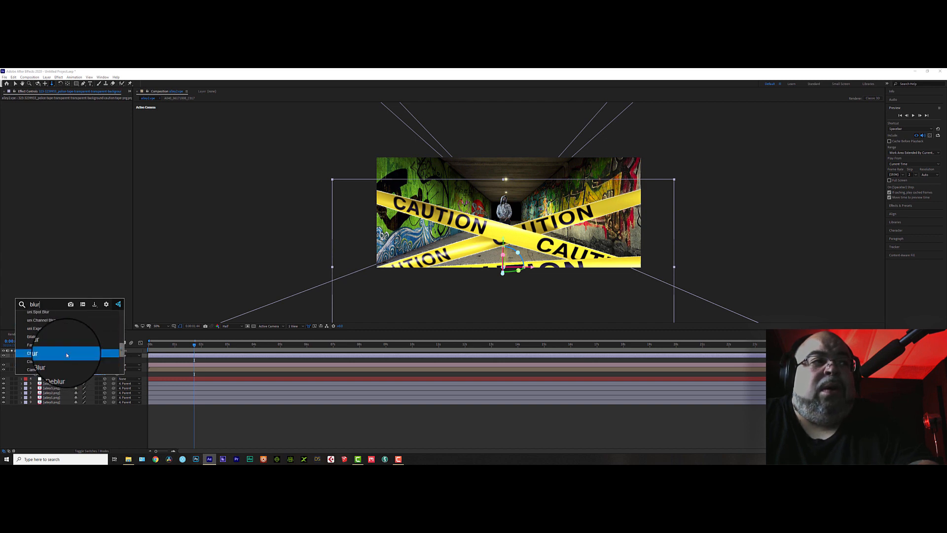
scroll(54, 337, up, 3)
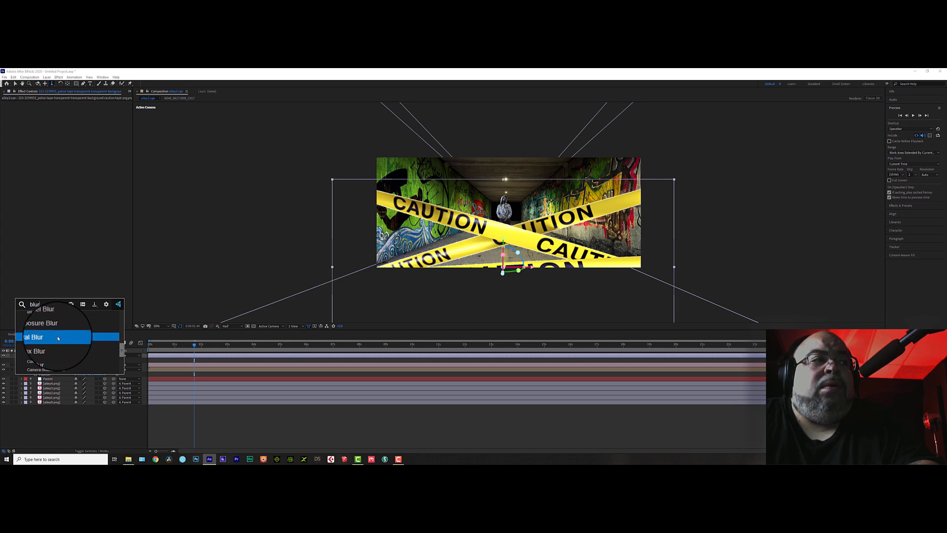
scroll(58, 339, up, 1)
click(40, 361)
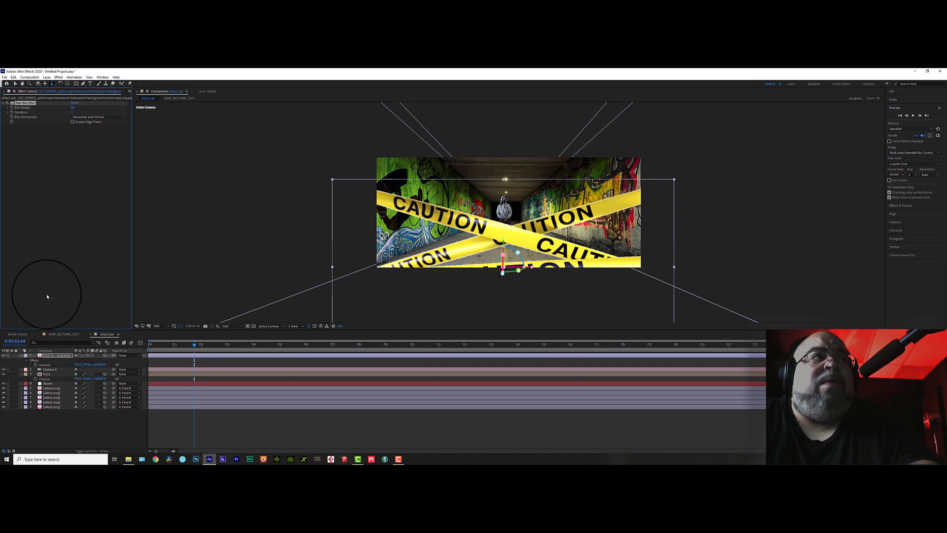
mouse_move(75, 107)
mouse_down()
mouse_move(93, 112)
mouse_move(73, 113)
mouse_up()
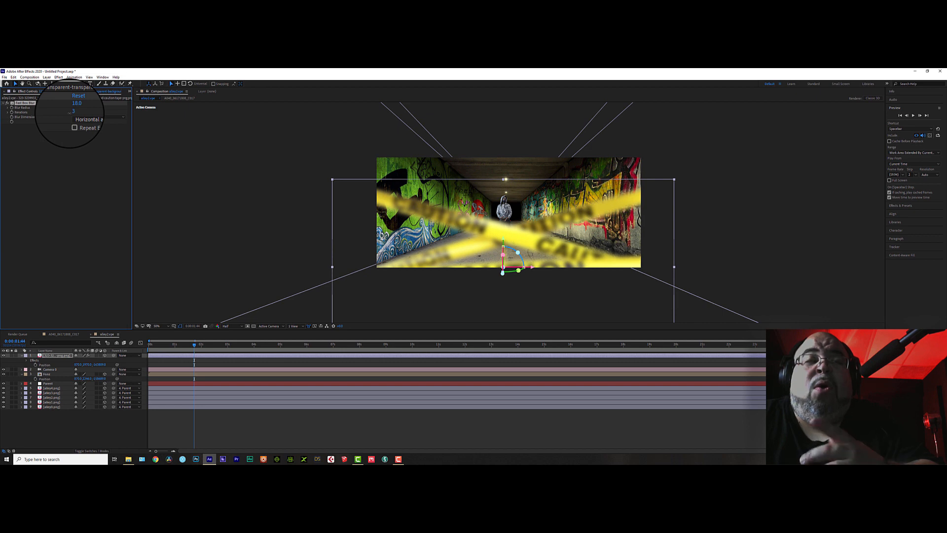
click(11, 103)
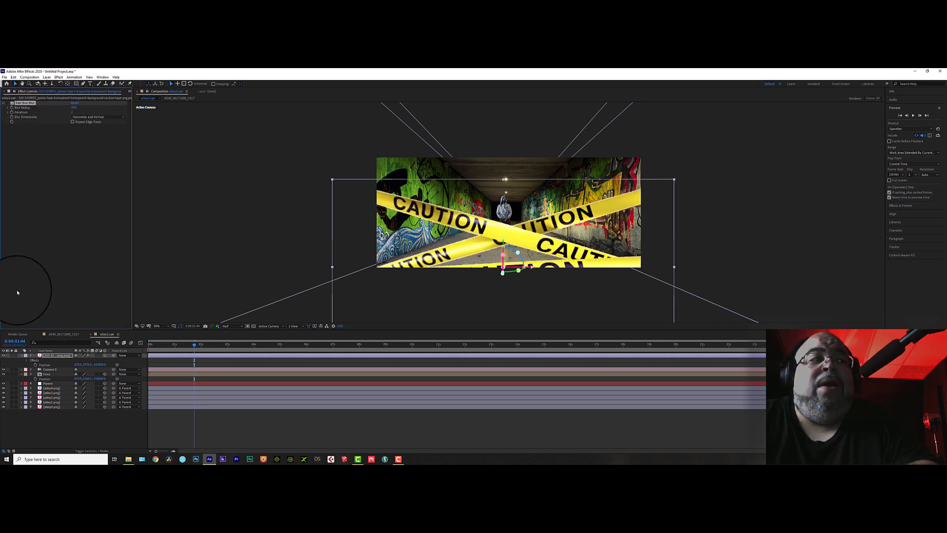
Step: Enable depth of field in Camera 0's settings and raise its aperture to 267 mm
click(22, 356)
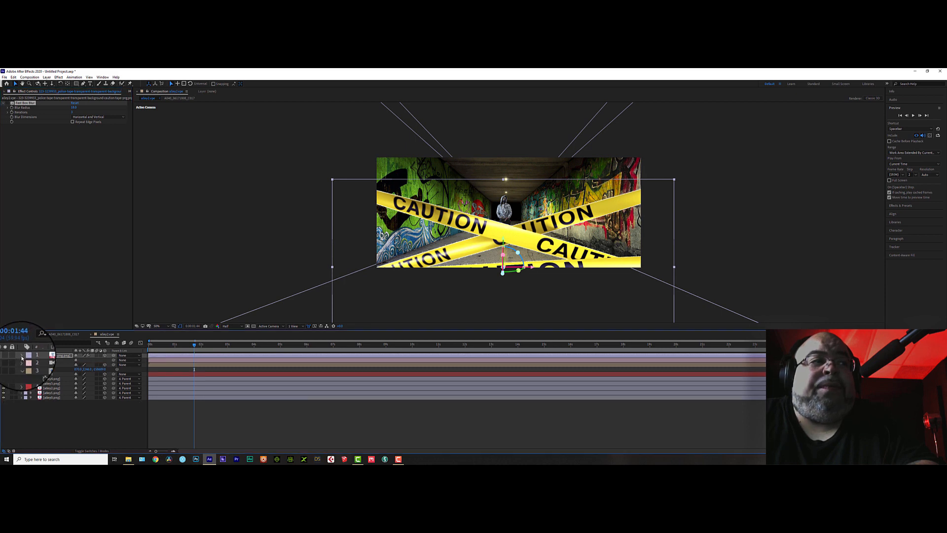
key(ctrl+alt+shift+c)
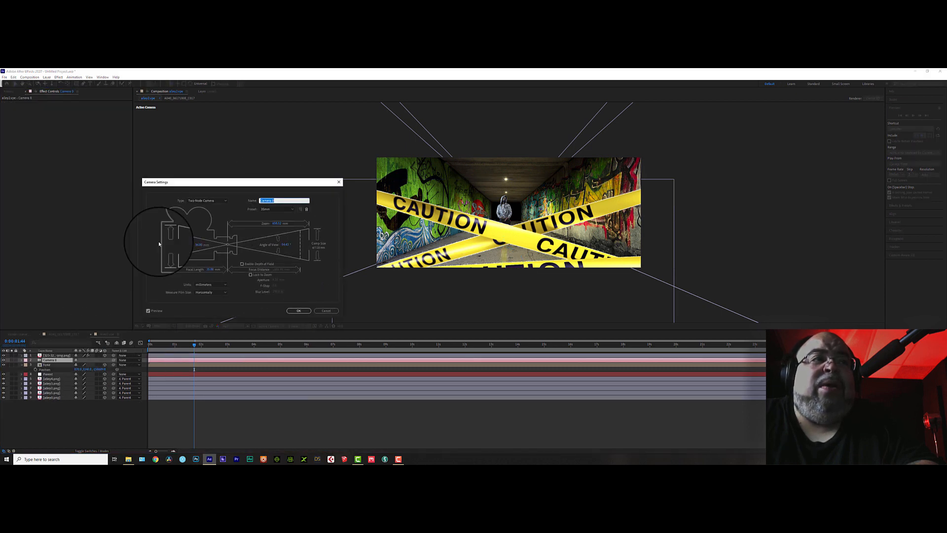
drag(211, 182, 210, 171)
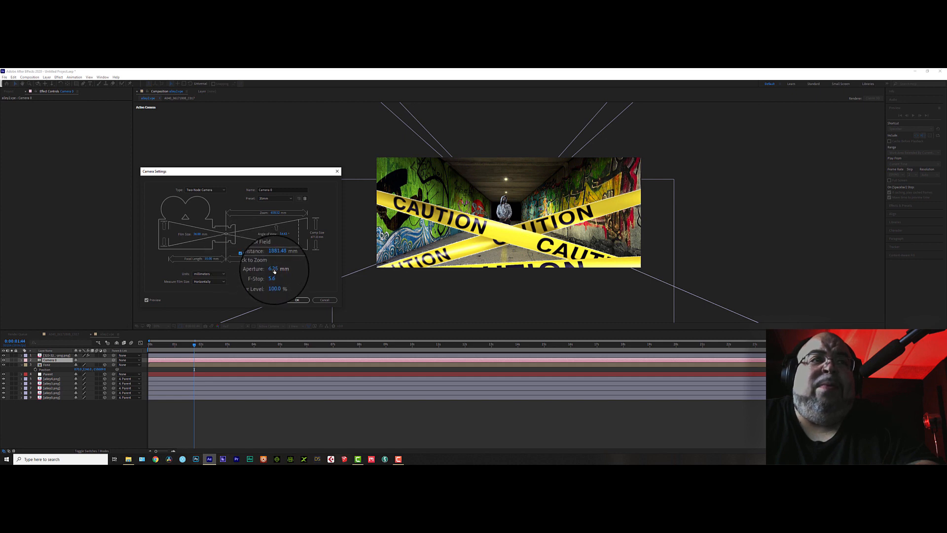
drag(274, 270, 344, 267)
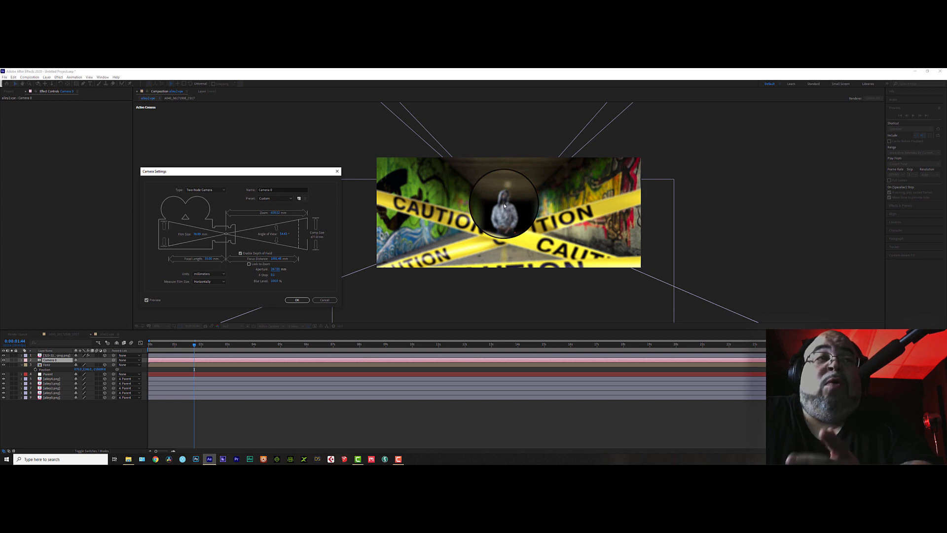
click(297, 300)
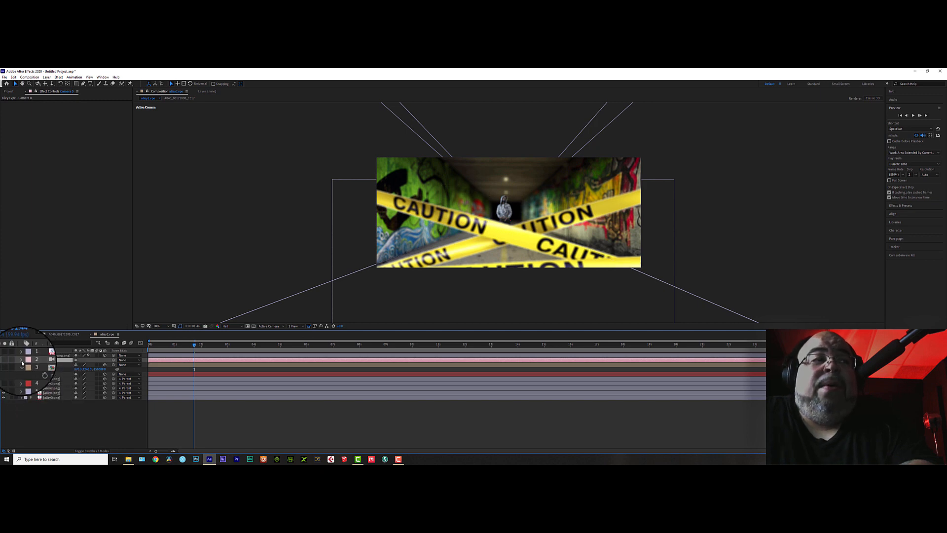
Step: Link Camera 0's focus distance to the performer layer and dolly in on the performer to check the focus
click(22, 365)
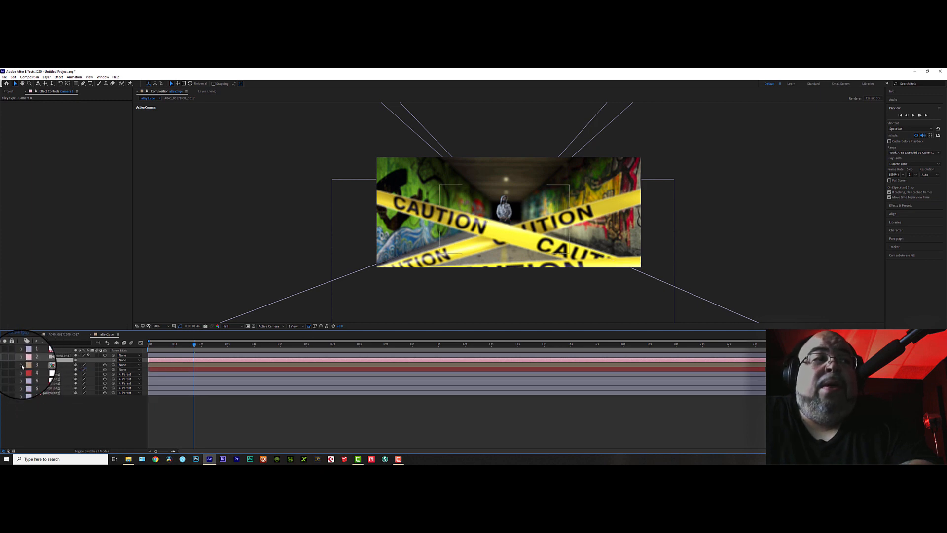
ctrl+click(57, 366)
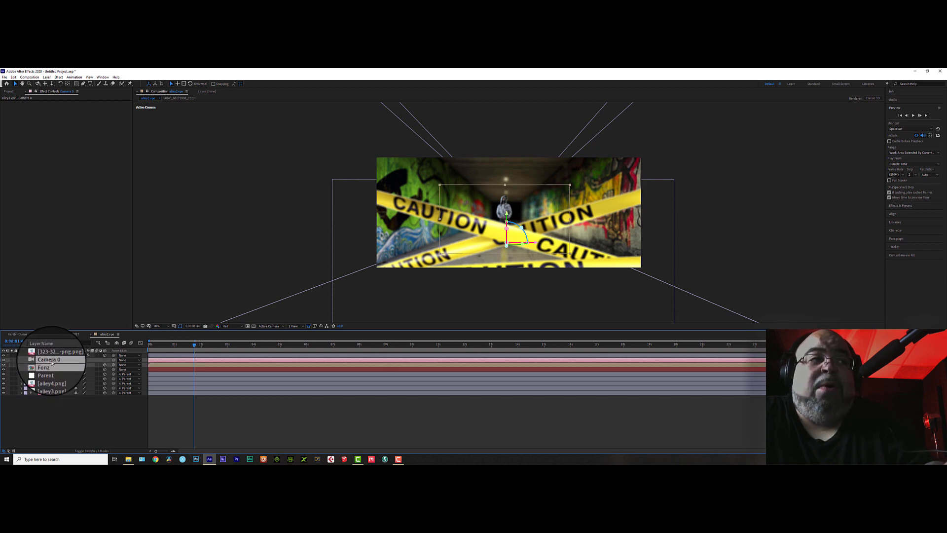
right_click(54, 362)
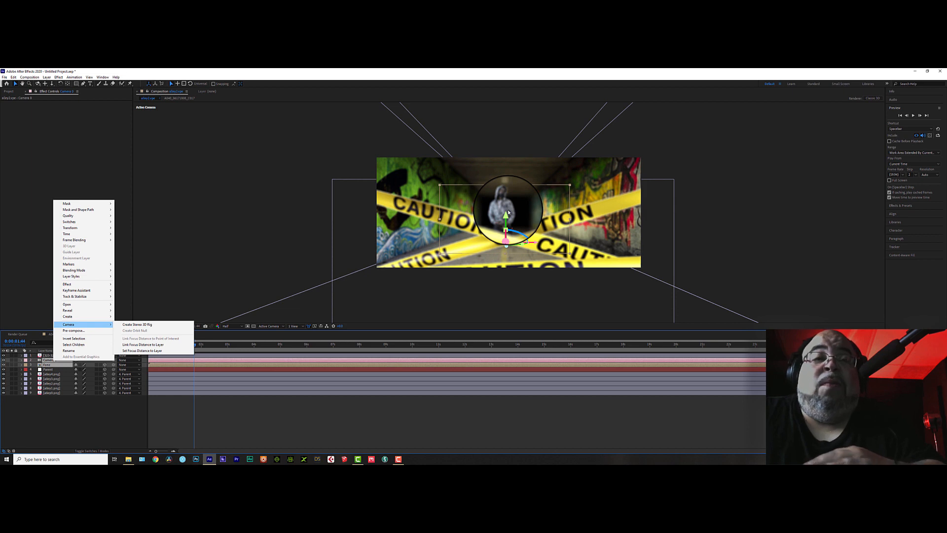
click(143, 344)
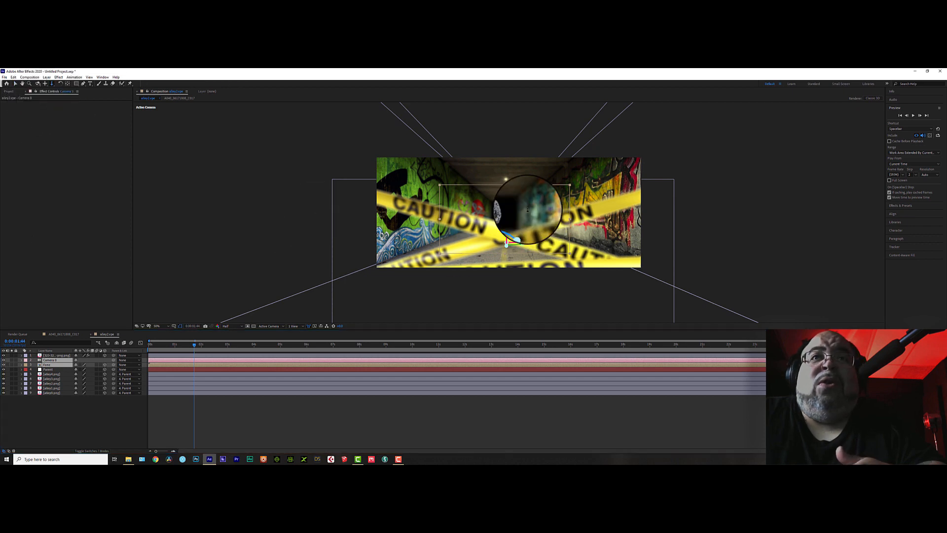
drag(519, 212, 524, 210)
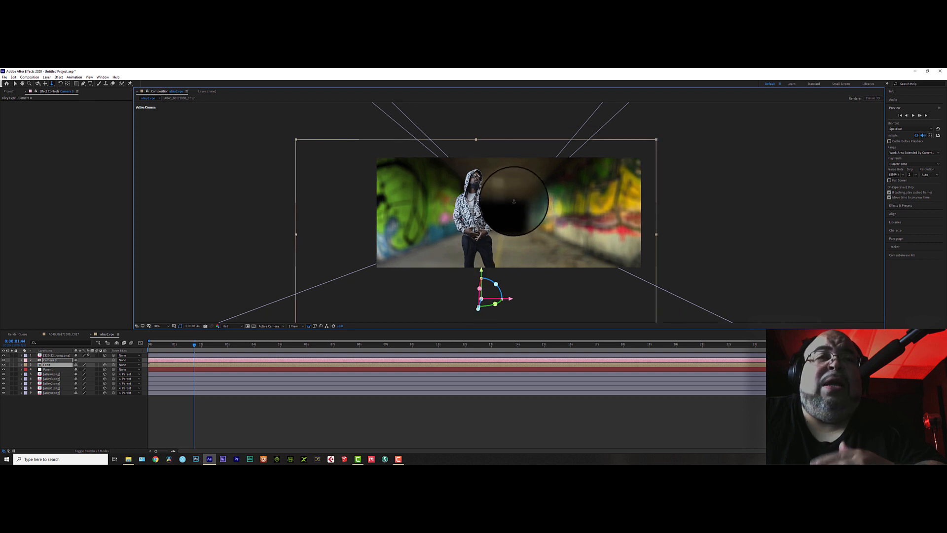
Step: Set Camera 0's Blur Level to 17% and dolly back behind the caution tape to check the blur
click(50, 369)
double_click(47, 360)
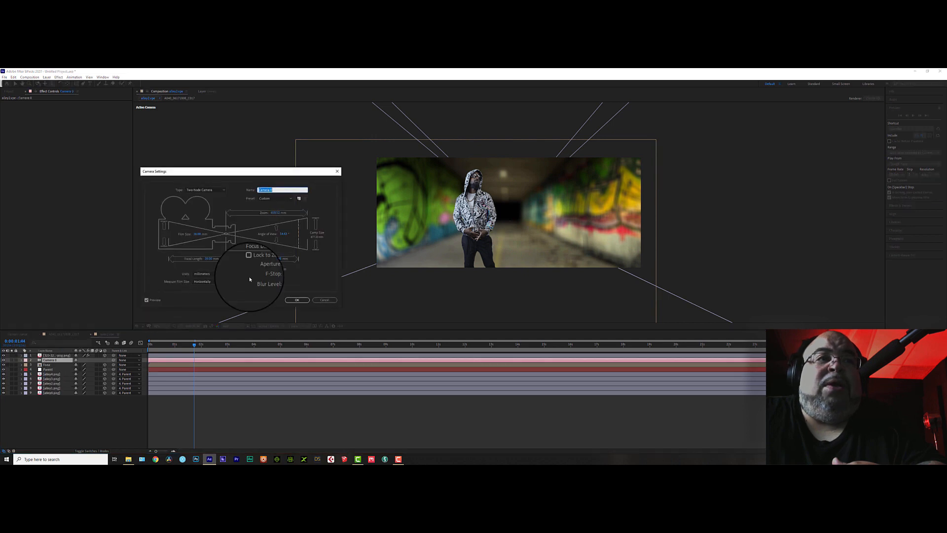
drag(270, 284, 258, 286)
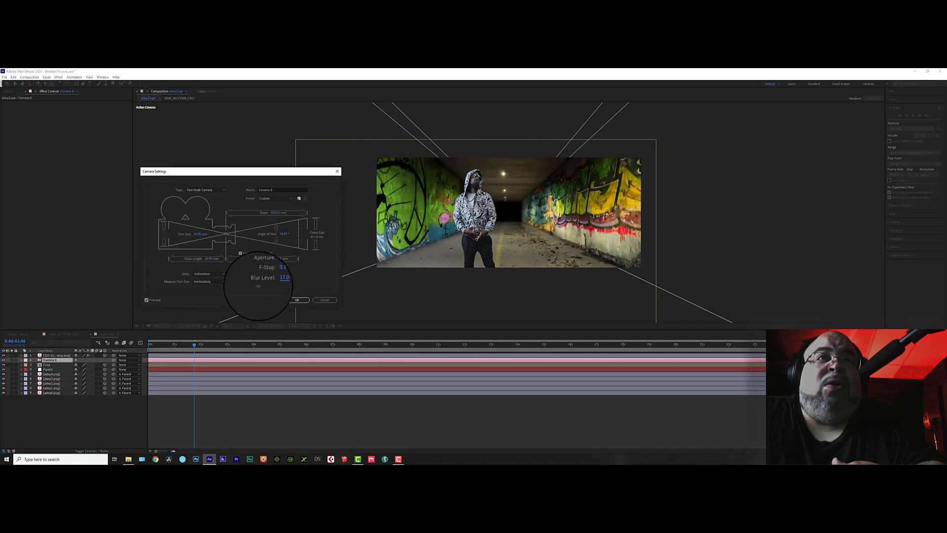
click(297, 299)
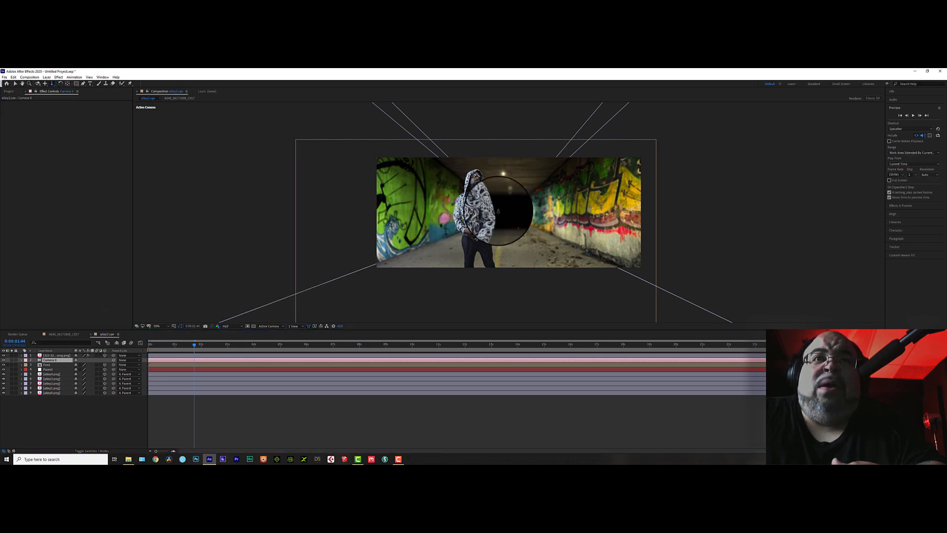
drag(498, 211, 518, 212)
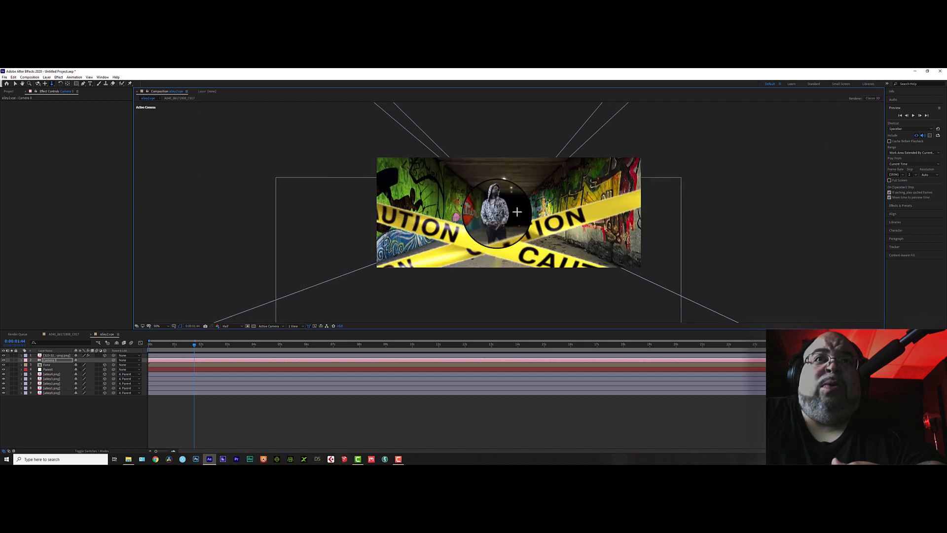
Step: Raise Camera 0's Blur Level to 89% and dolly in past the caution tape to the performer
double_click(50, 359)
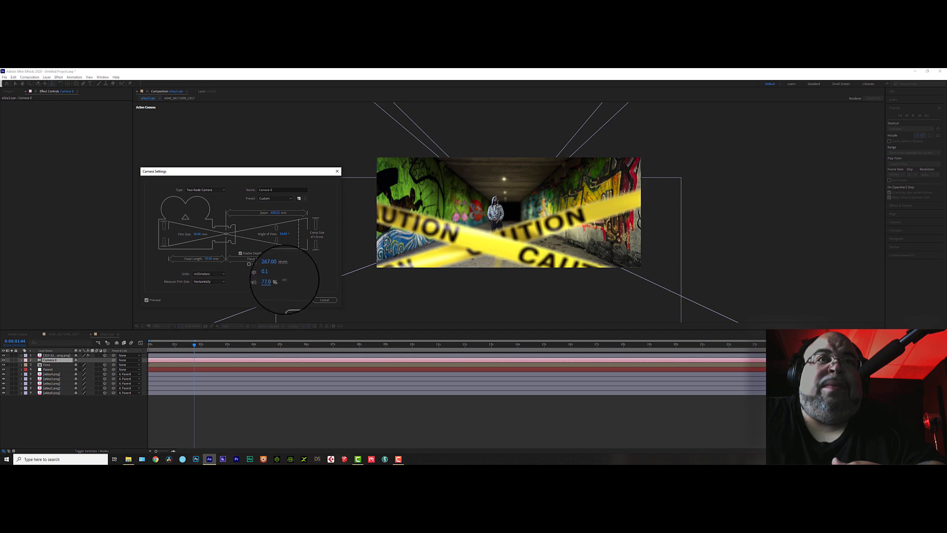
click(297, 299)
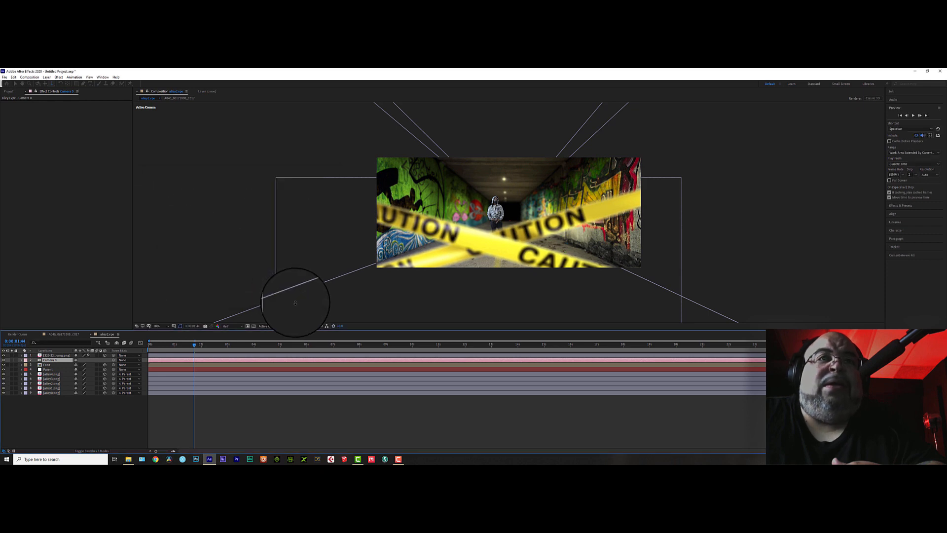
click(500, 253)
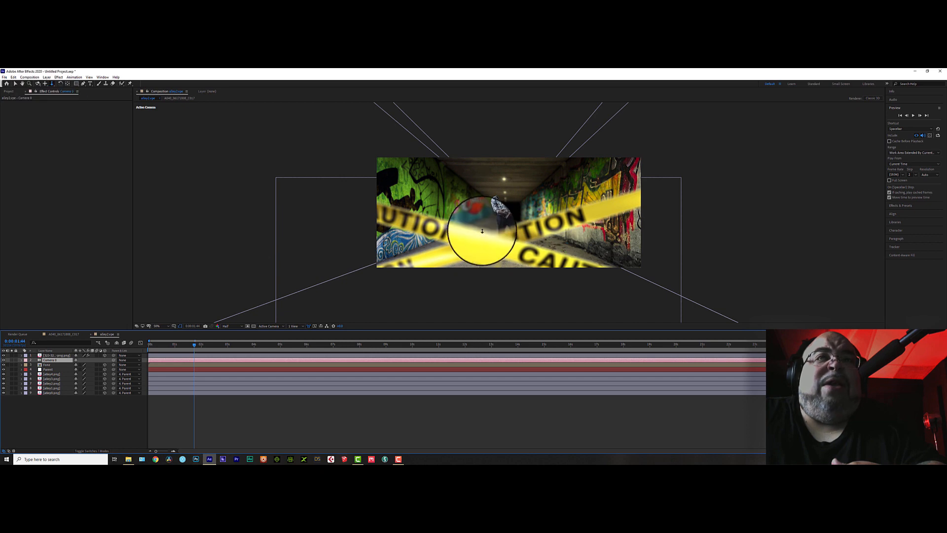
drag(497, 213, 495, 212)
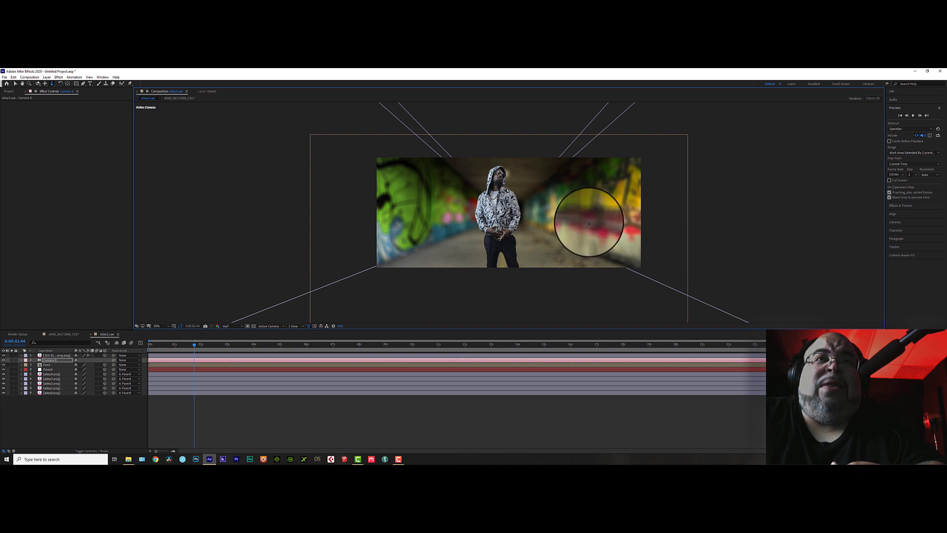
Step: Reduce Camera 0's depth-of-field blur so the tunnel walls behind the performer look sharper
double_click(50, 360)
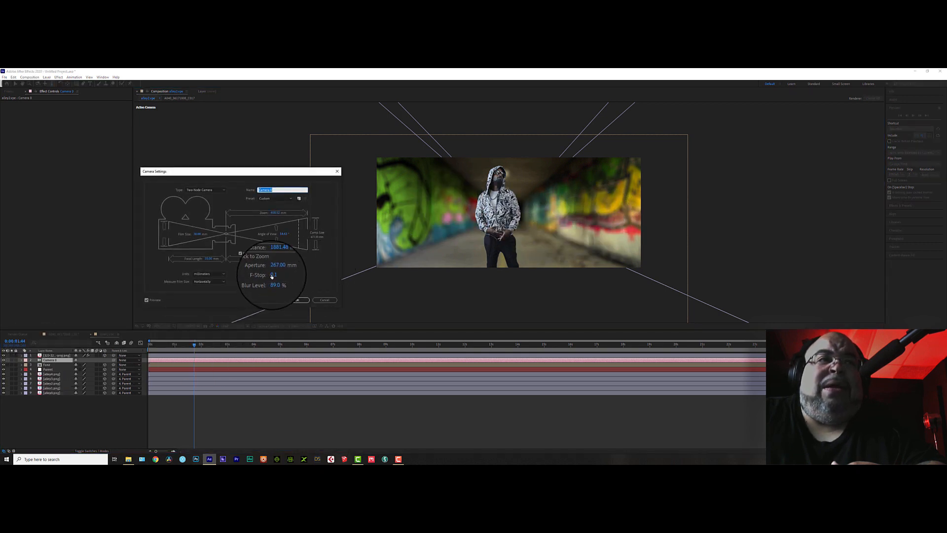
drag(274, 275, 276, 276)
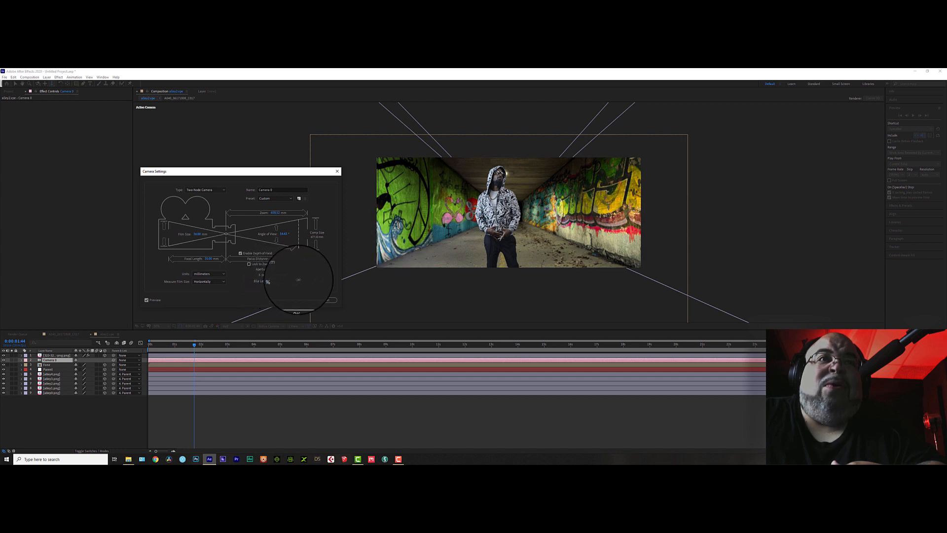
click(309, 302)
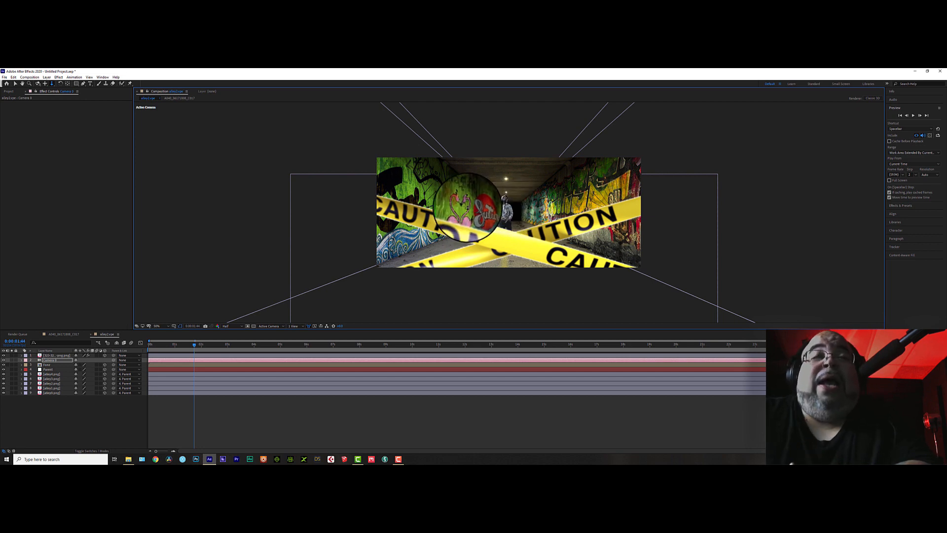
Step: Dolly and track the camera to frame the performer's upper body centrally in the tunnel, and preview the shot
drag(506, 221, 507, 220)
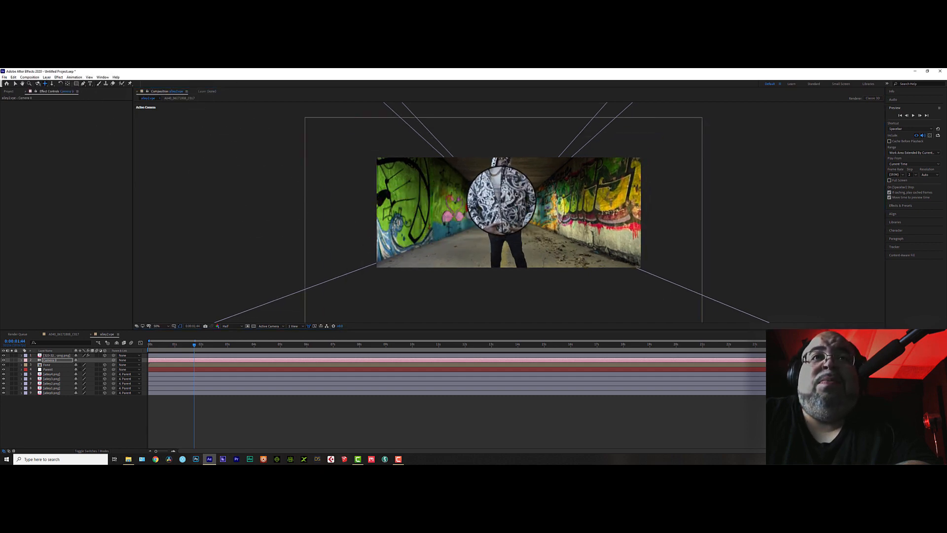
drag(502, 201, 499, 203)
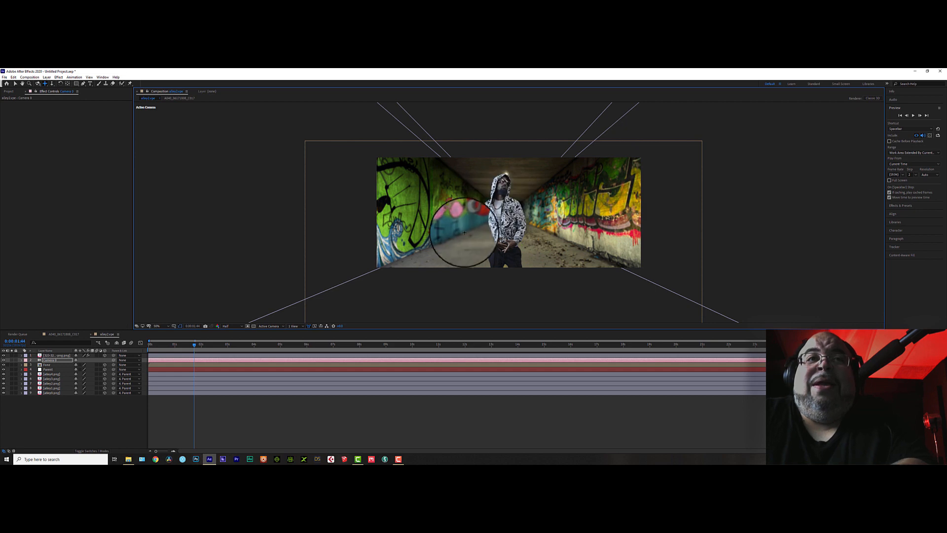
key(space)
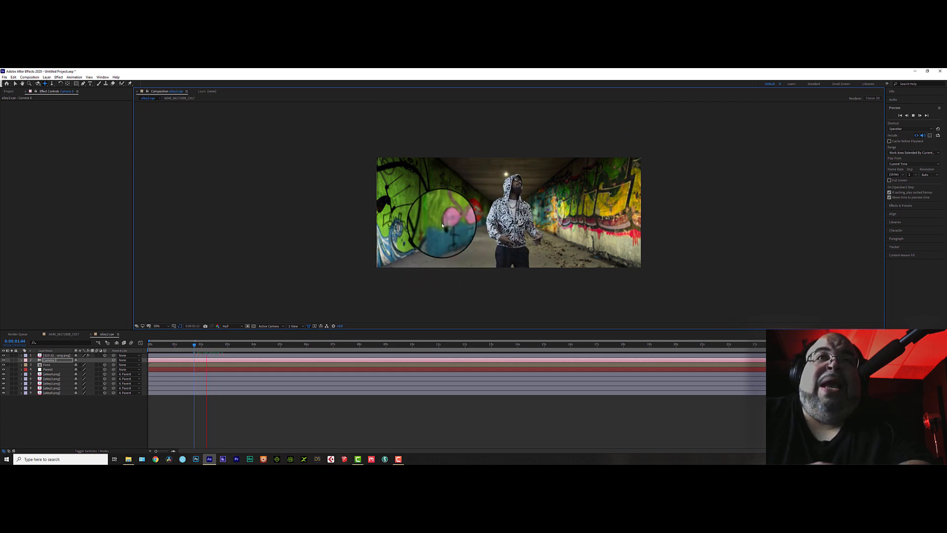
key(space)
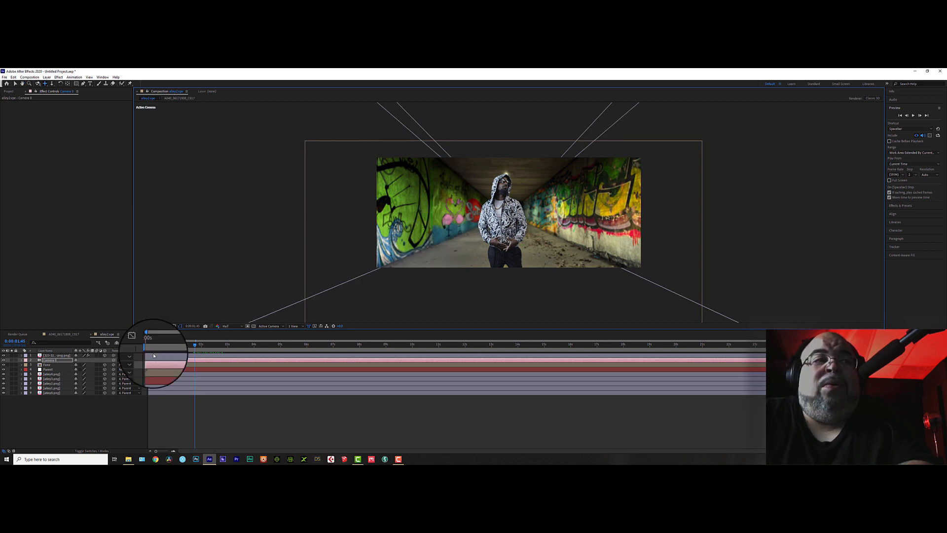
Step: Open the finished alley2-vpe render from the green screen project folder, watch it as a reference, and close it
click(9, 92)
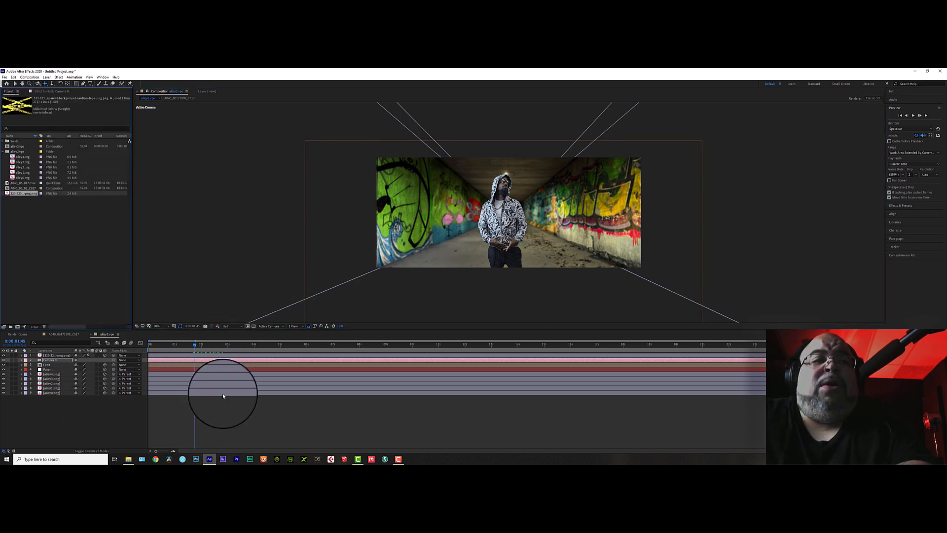
click(128, 459)
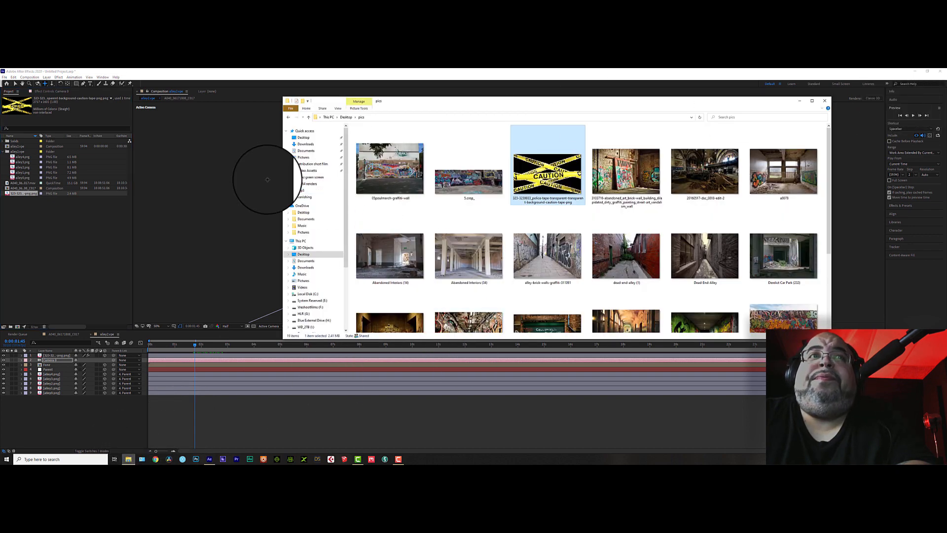
click(307, 178)
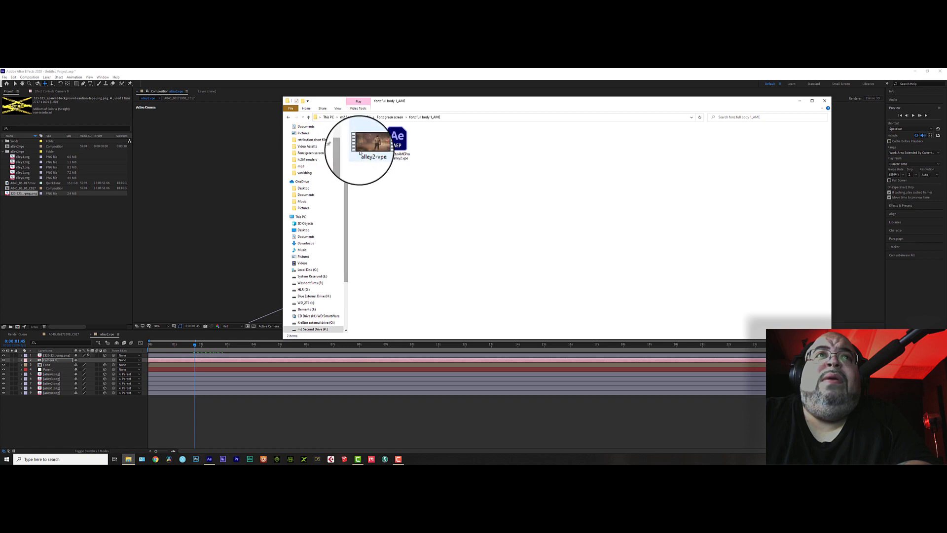
double_click(368, 148)
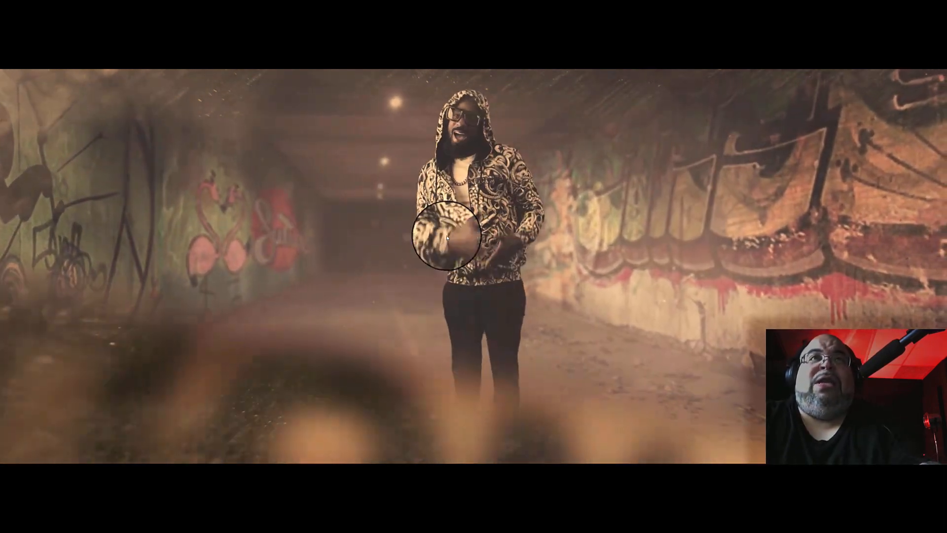
mouse_move(447, 243)
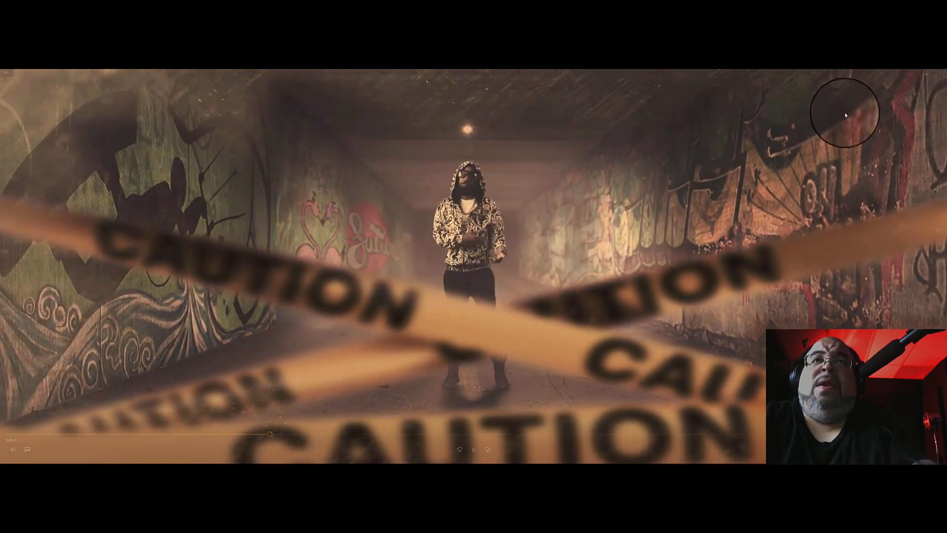
key(space)
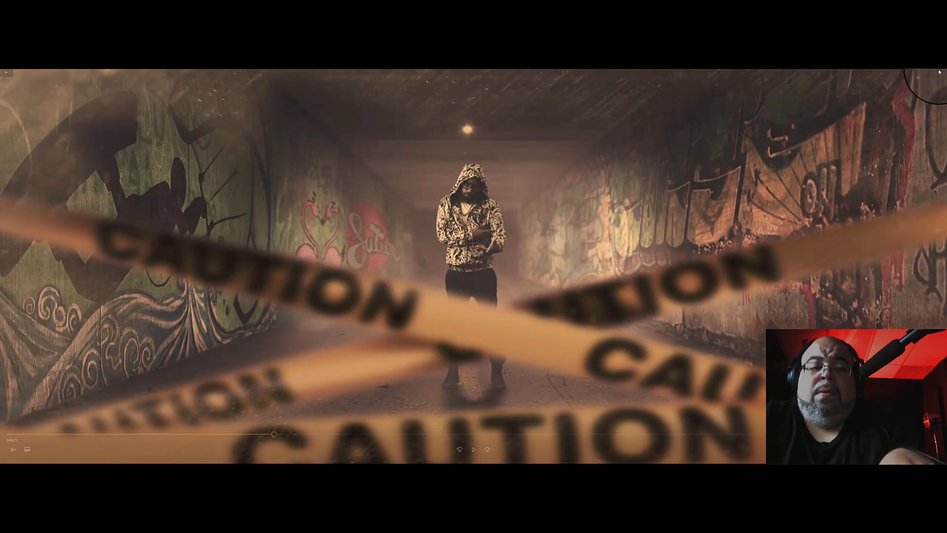
click(940, 72)
Step: Duplicate the performer layer and rotate the copy flat onto the tunnel floor in front of the feet as a shadow
click(49, 367)
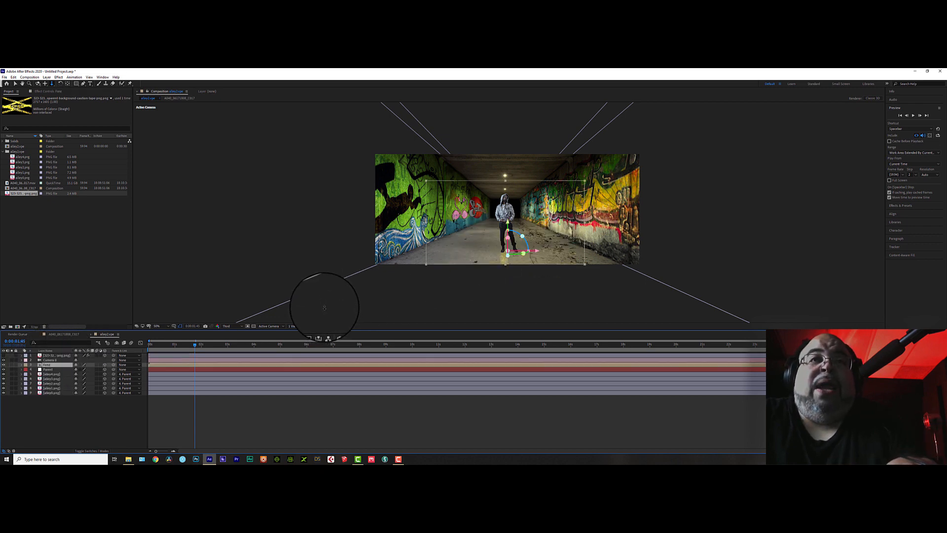
key(ctrl+d)
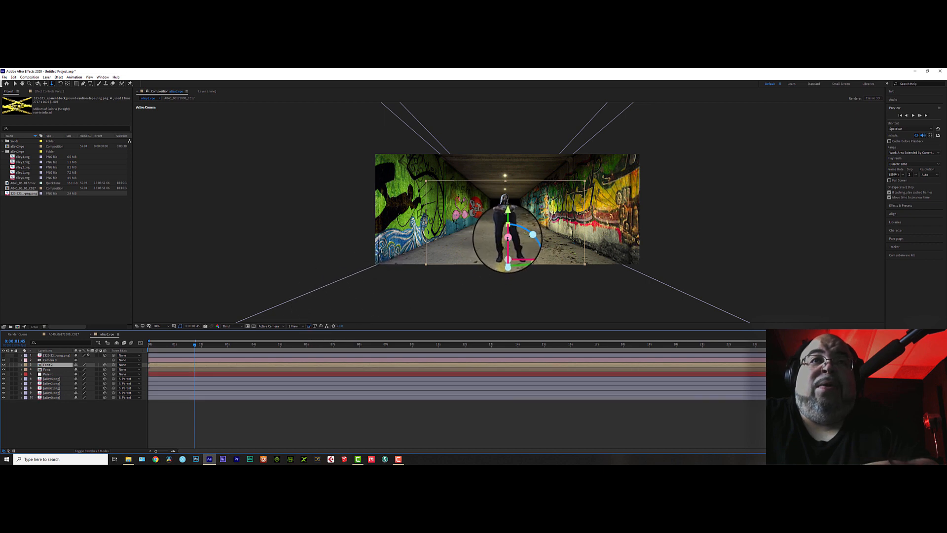
drag(508, 238, 508, 242)
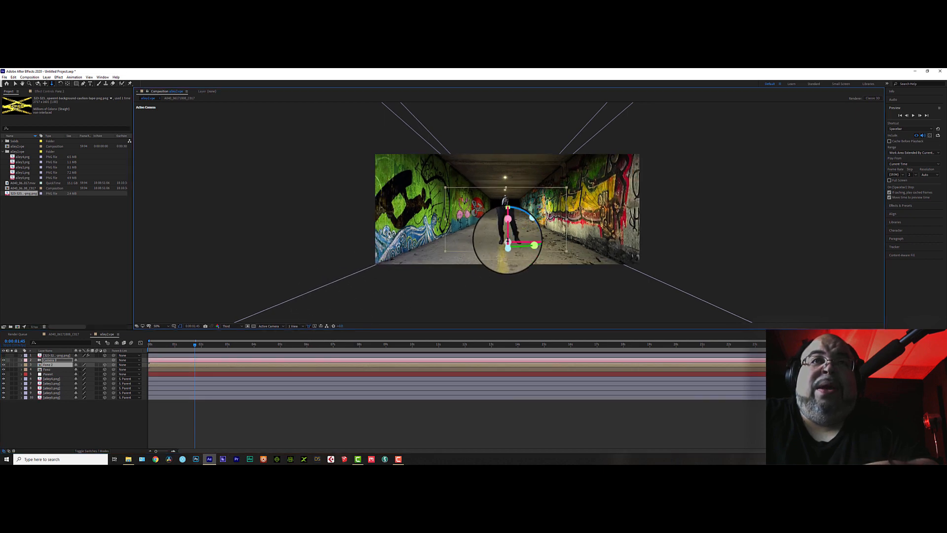
key(ctrl+z)
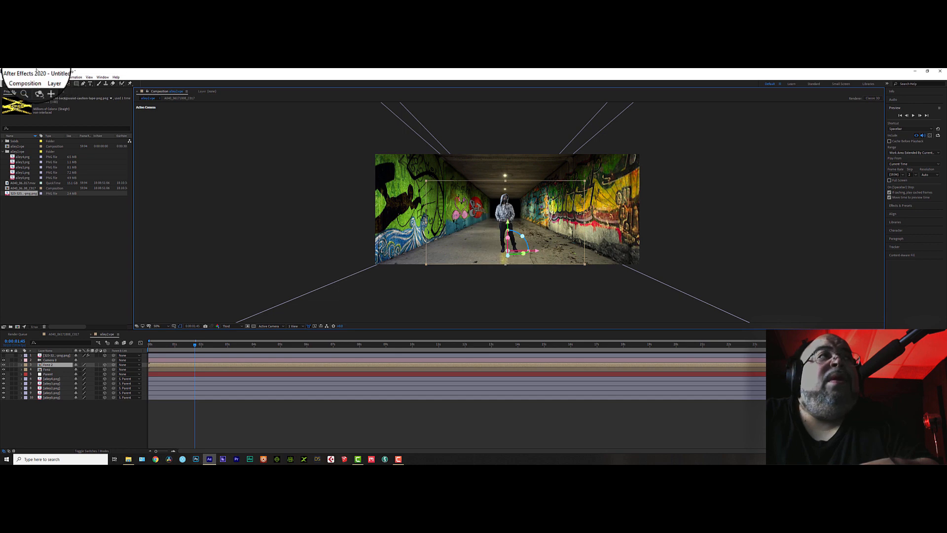
click(16, 84)
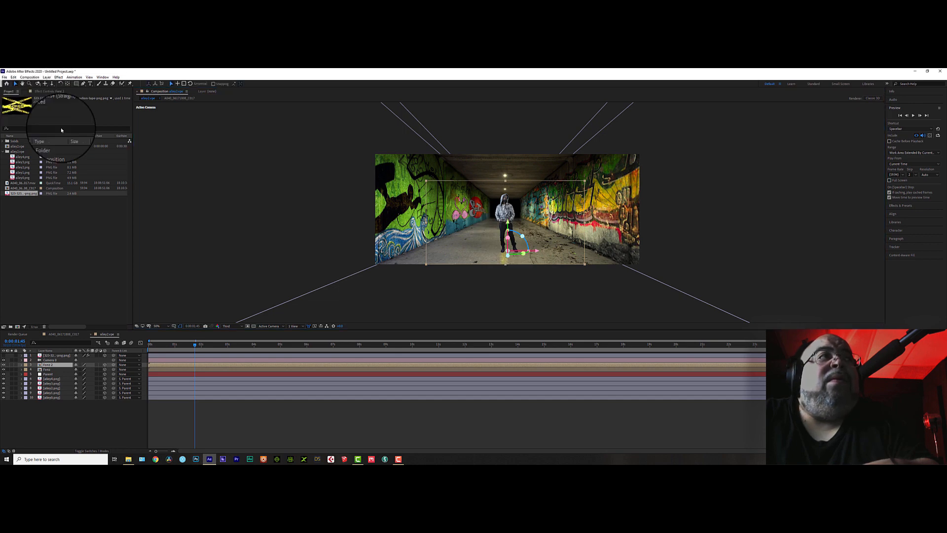
click(508, 238)
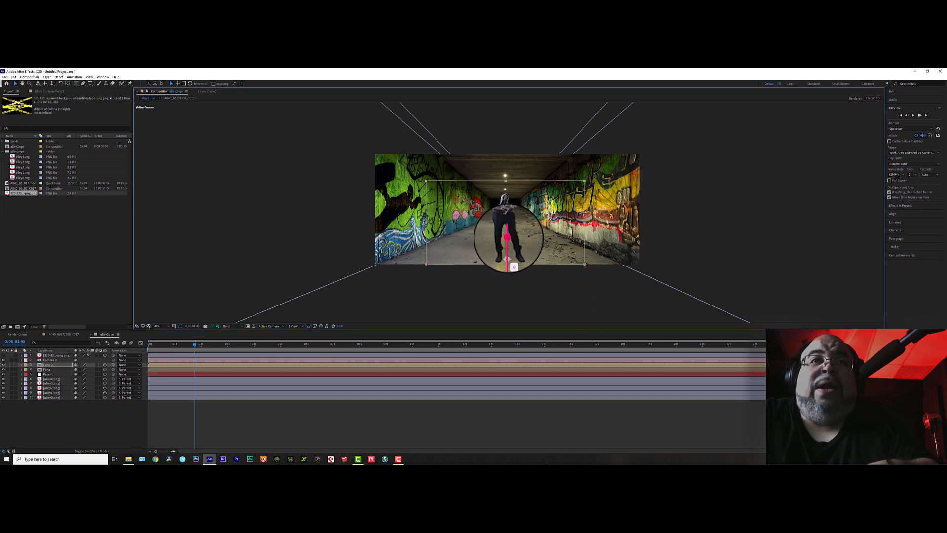
drag(510, 234, 509, 265)
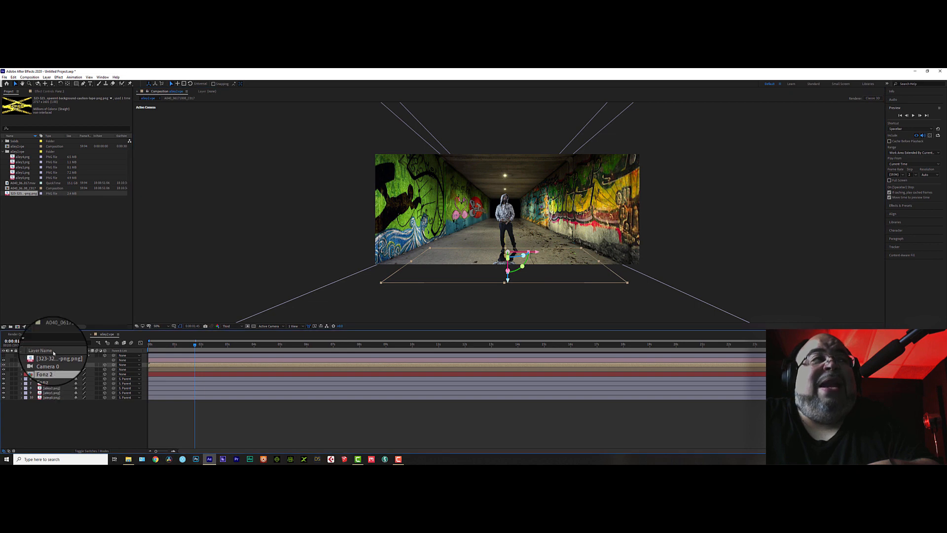
Step: Apply a Tint effect to the duplicated performer layer and map its black and white to muted greys
click(50, 92)
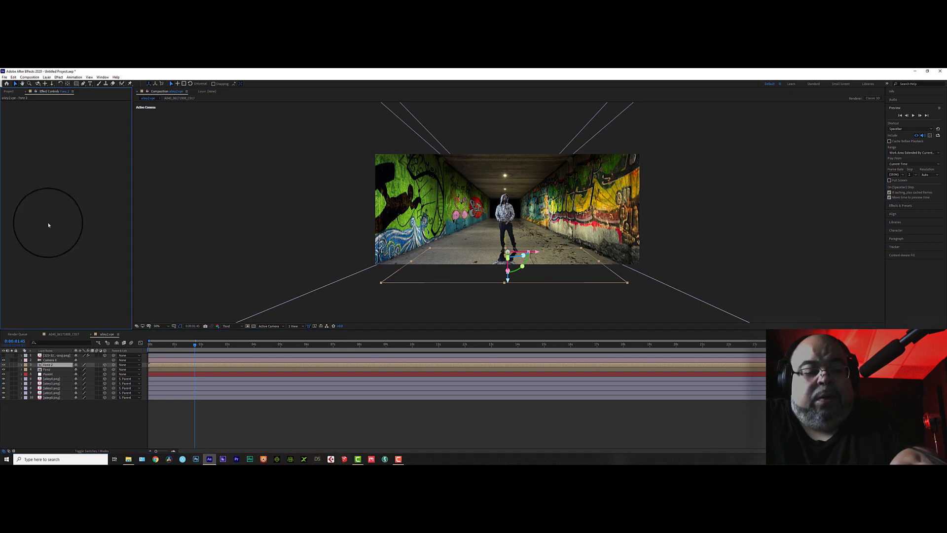
key(ctrl+space)
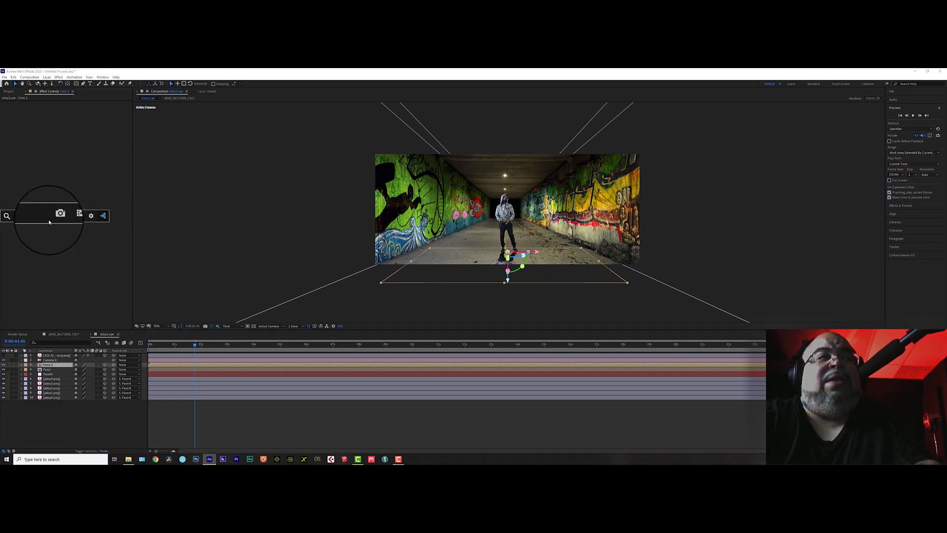
click(46, 232)
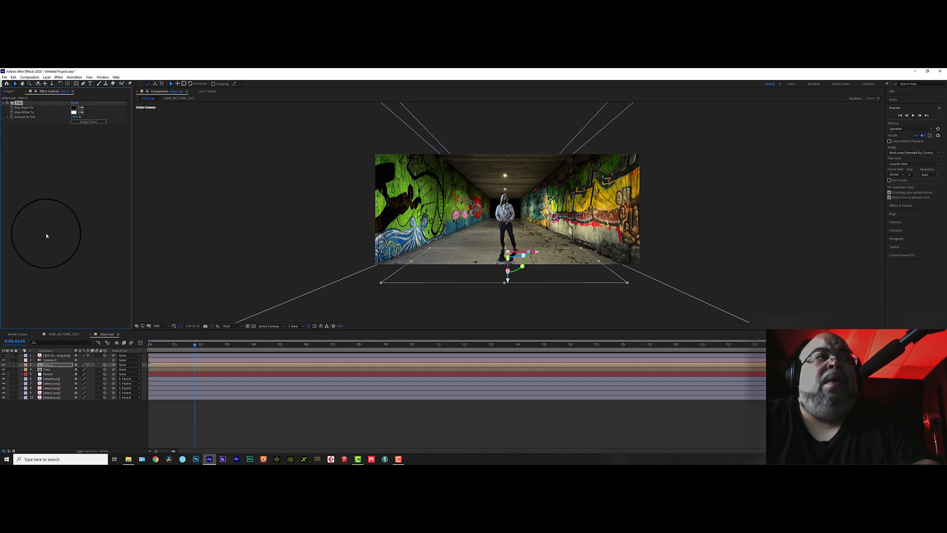
click(74, 113)
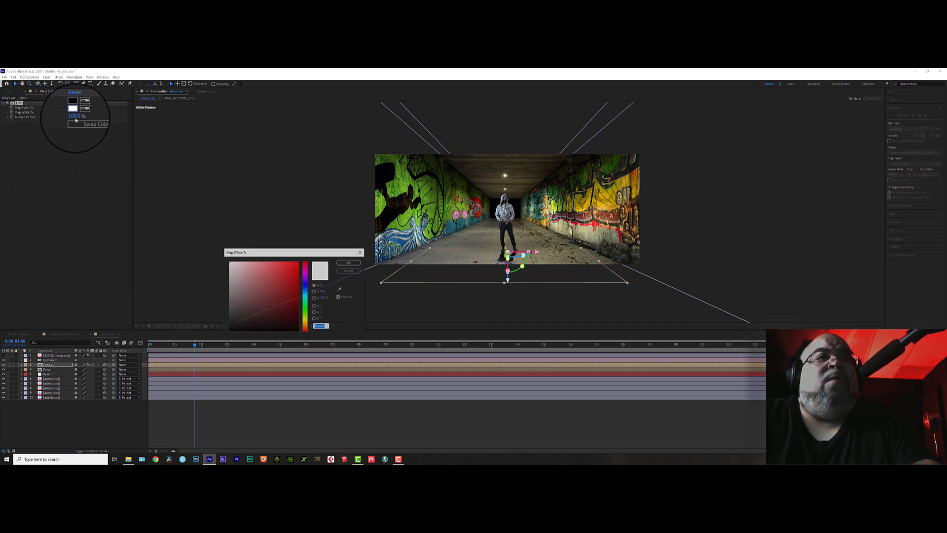
click(361, 251)
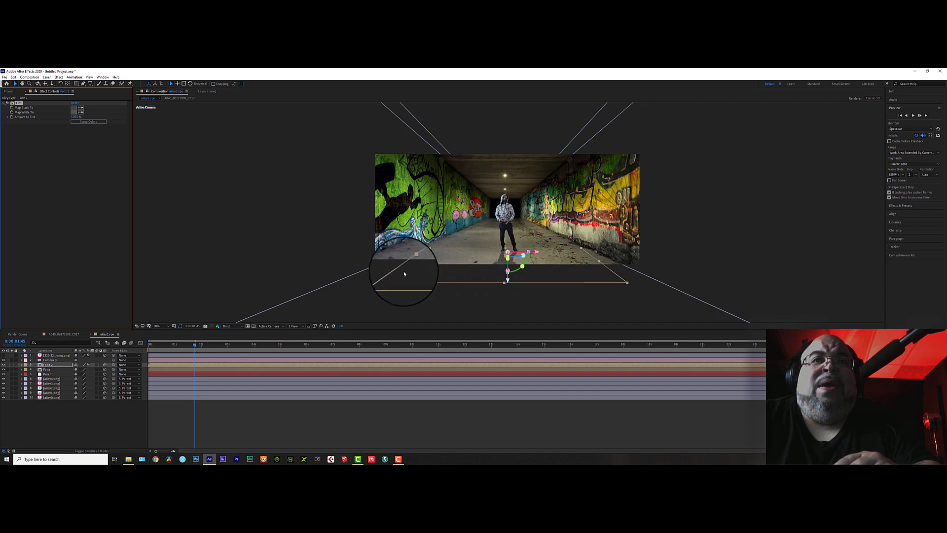
Step: Add a Gaussian Blur to the shadow layer and raise its Blurriness to soften the silhouette
click(42, 192)
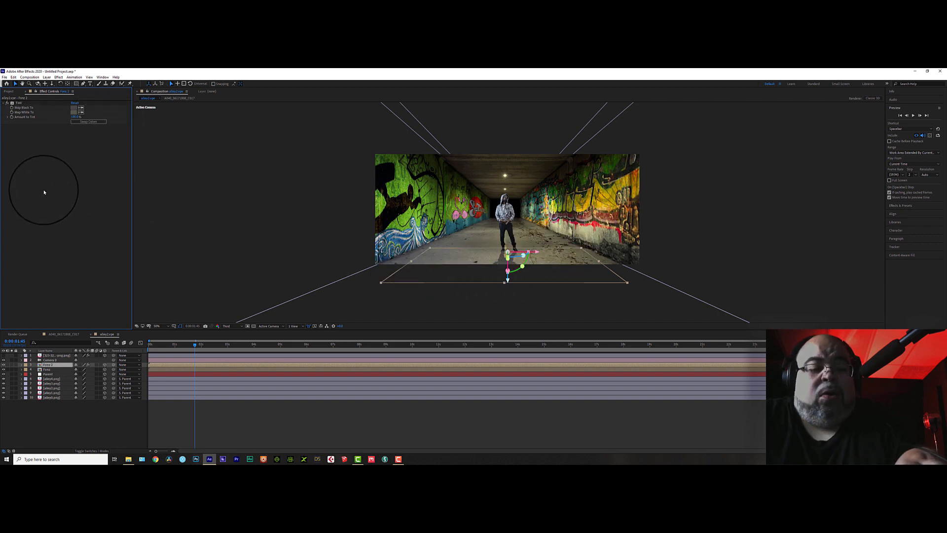
key(ctrl+space)
text(blur)
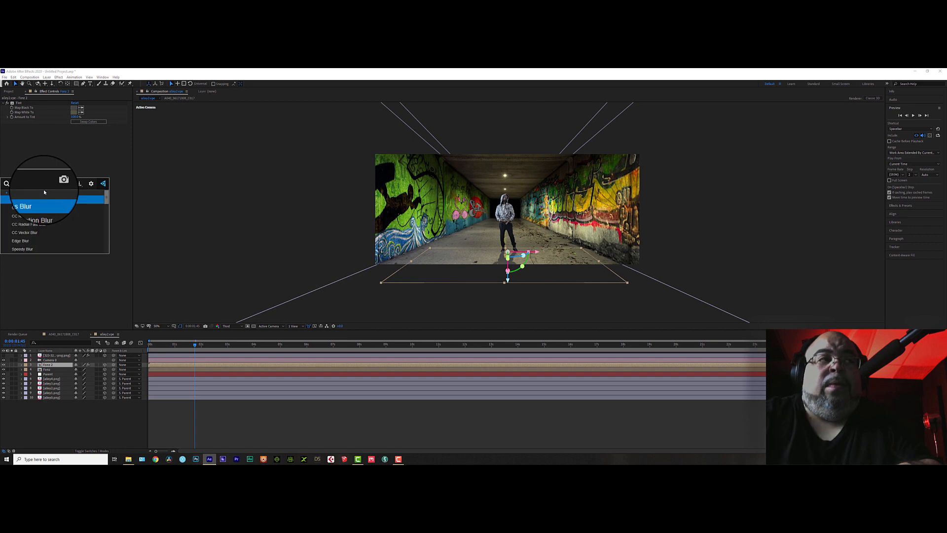
click(27, 223)
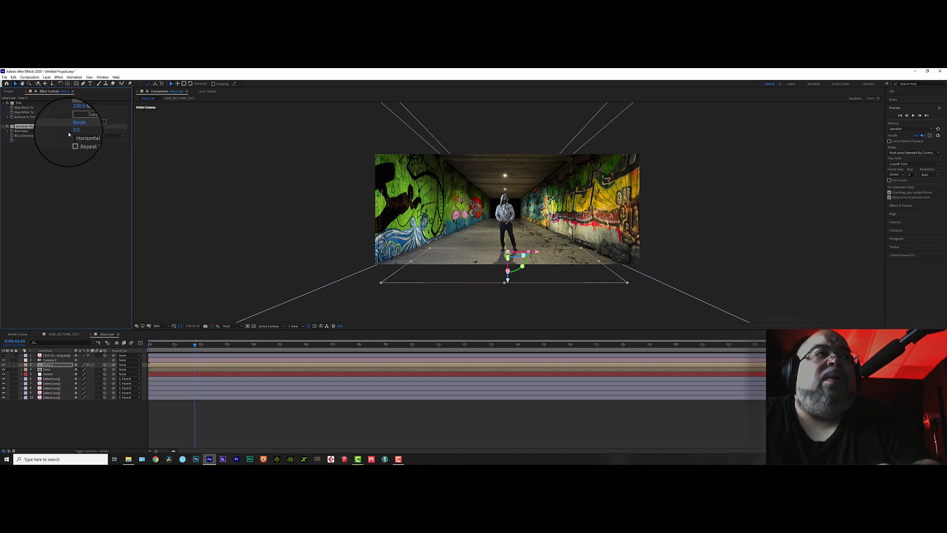
drag(74, 131, 210, 140)
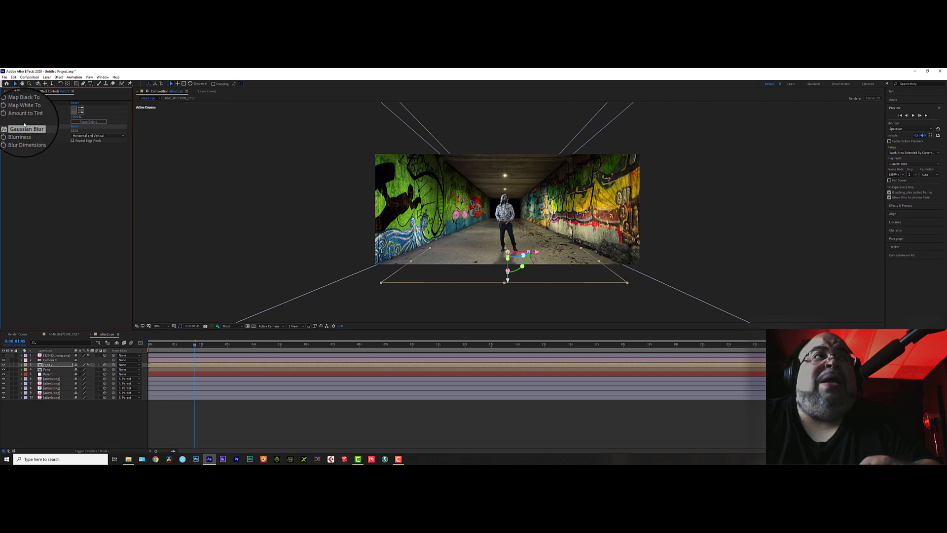
Step: Darken the shadow layer's Map White To and Map Black To tint colours to near black, and preview the shot
click(74, 112)
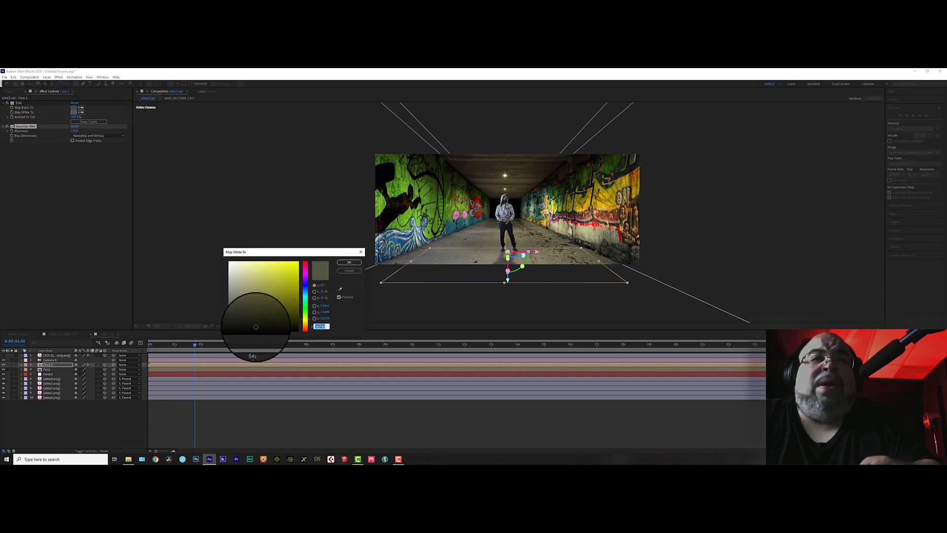
click(254, 326)
click(349, 261)
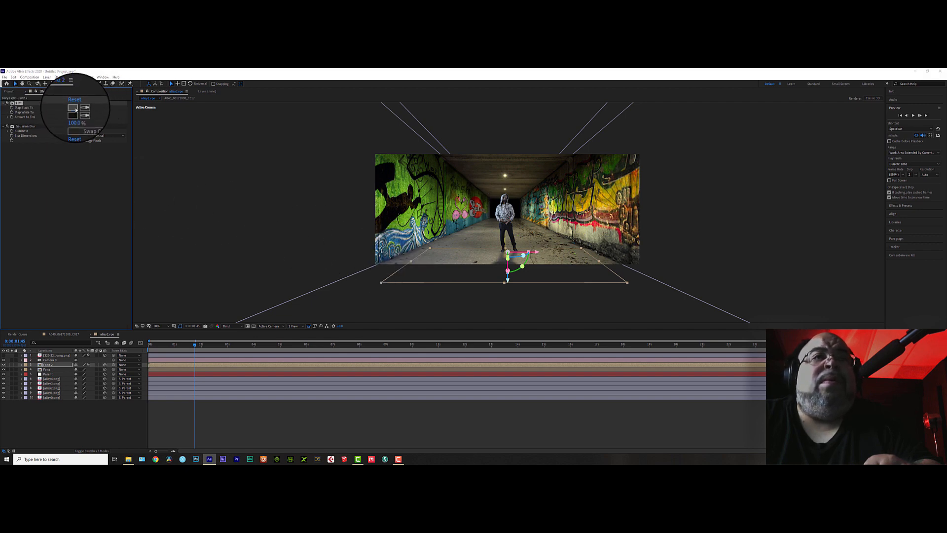
click(74, 107)
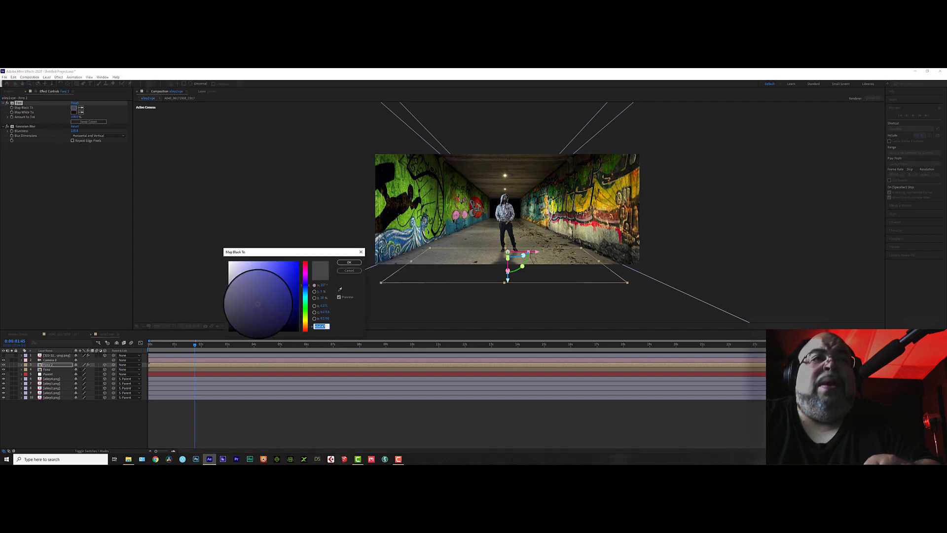
click(349, 262)
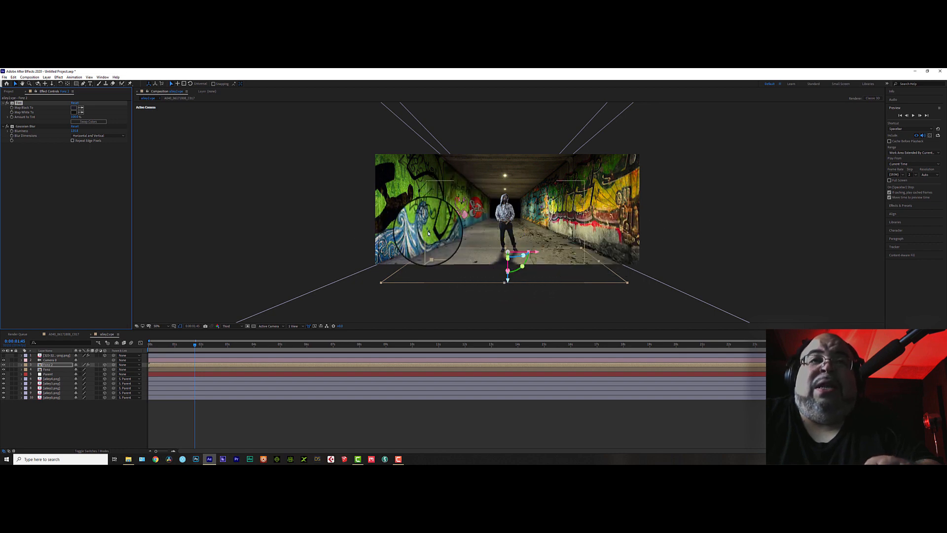
click(342, 210)
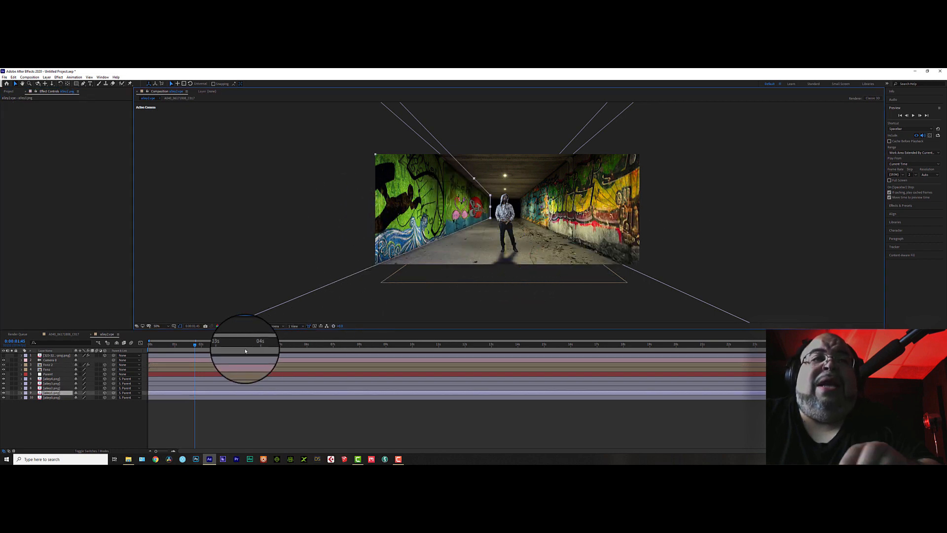
key(space)
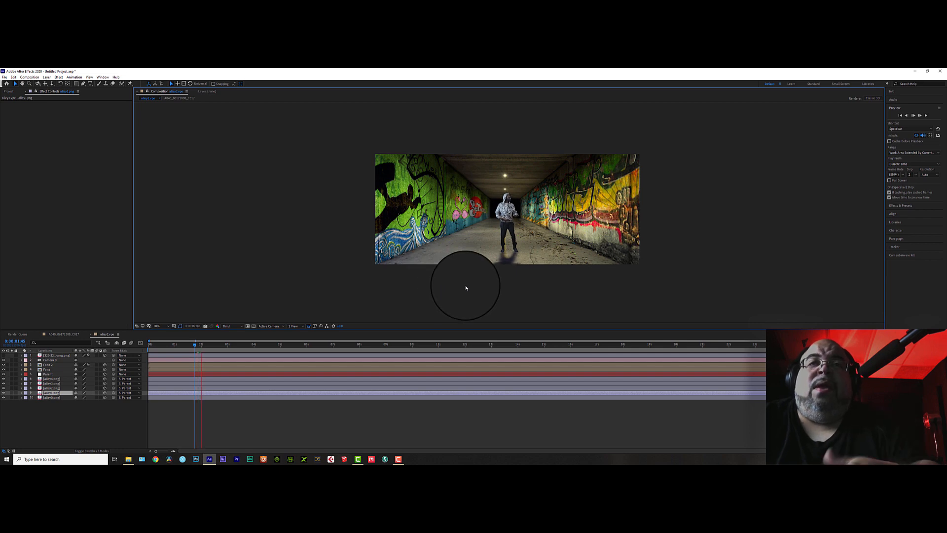